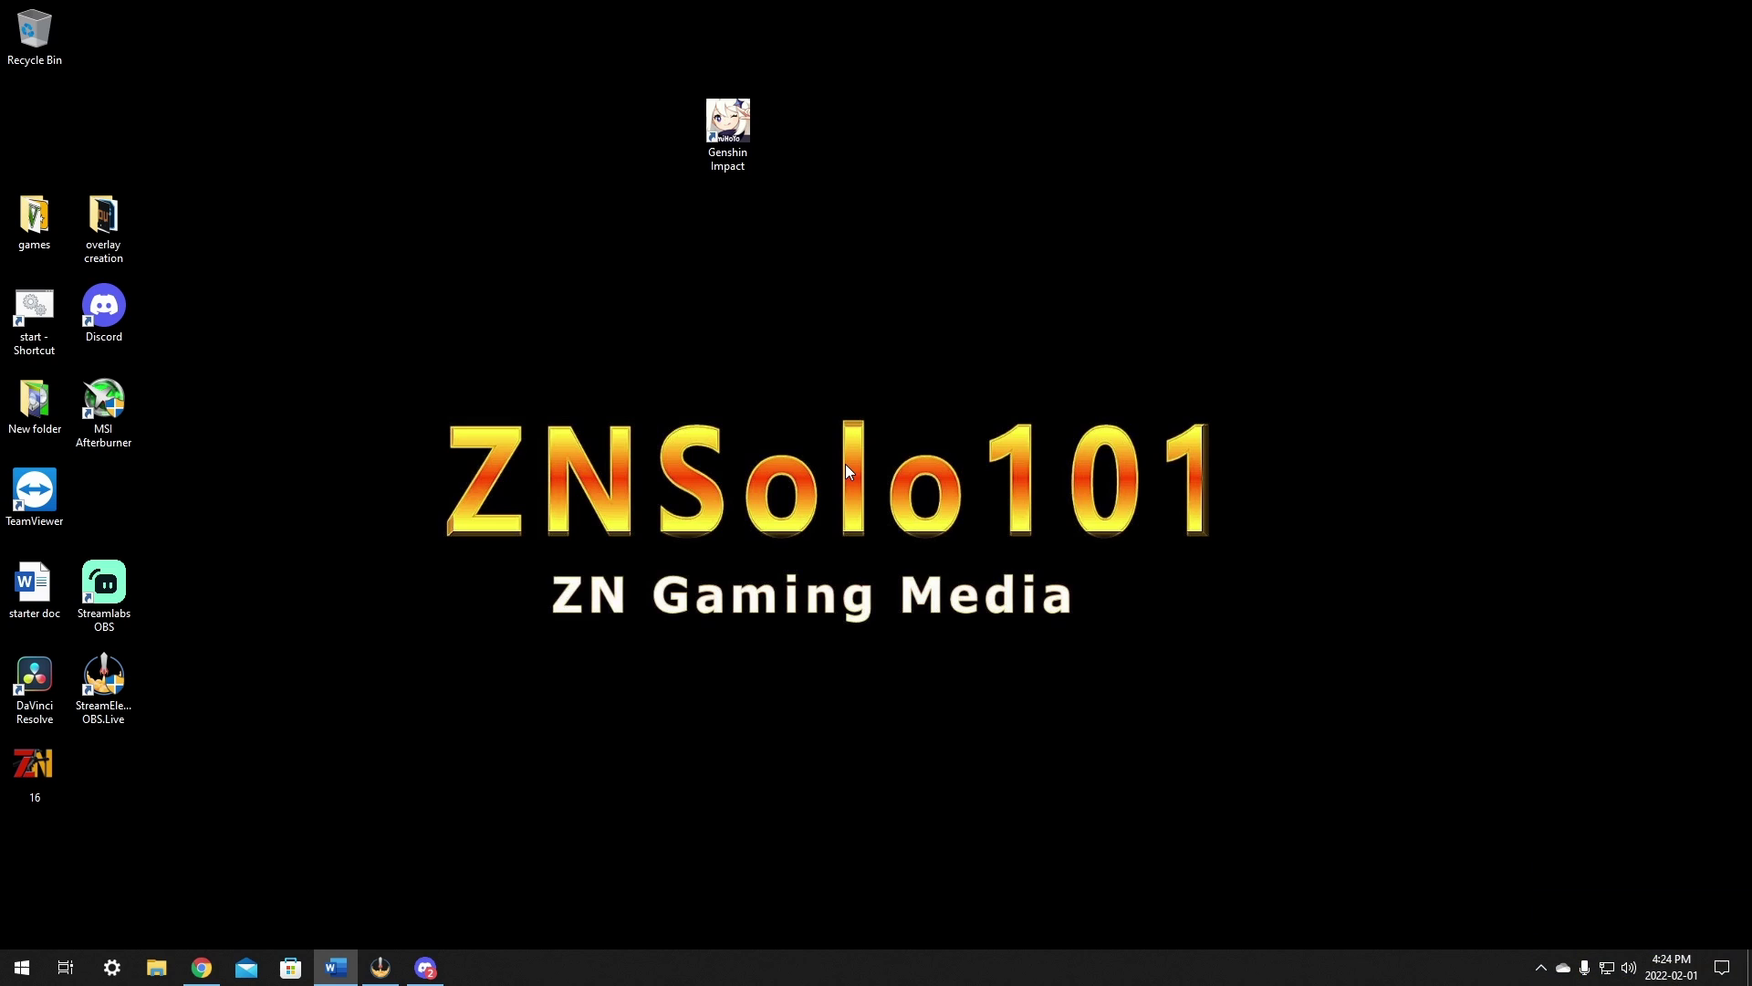
# Step: Add the StreamElements SE.Live Media request dock to OBS and check its Stats and Media request tabs
pyautogui.hotkey('alt', 'Tab')
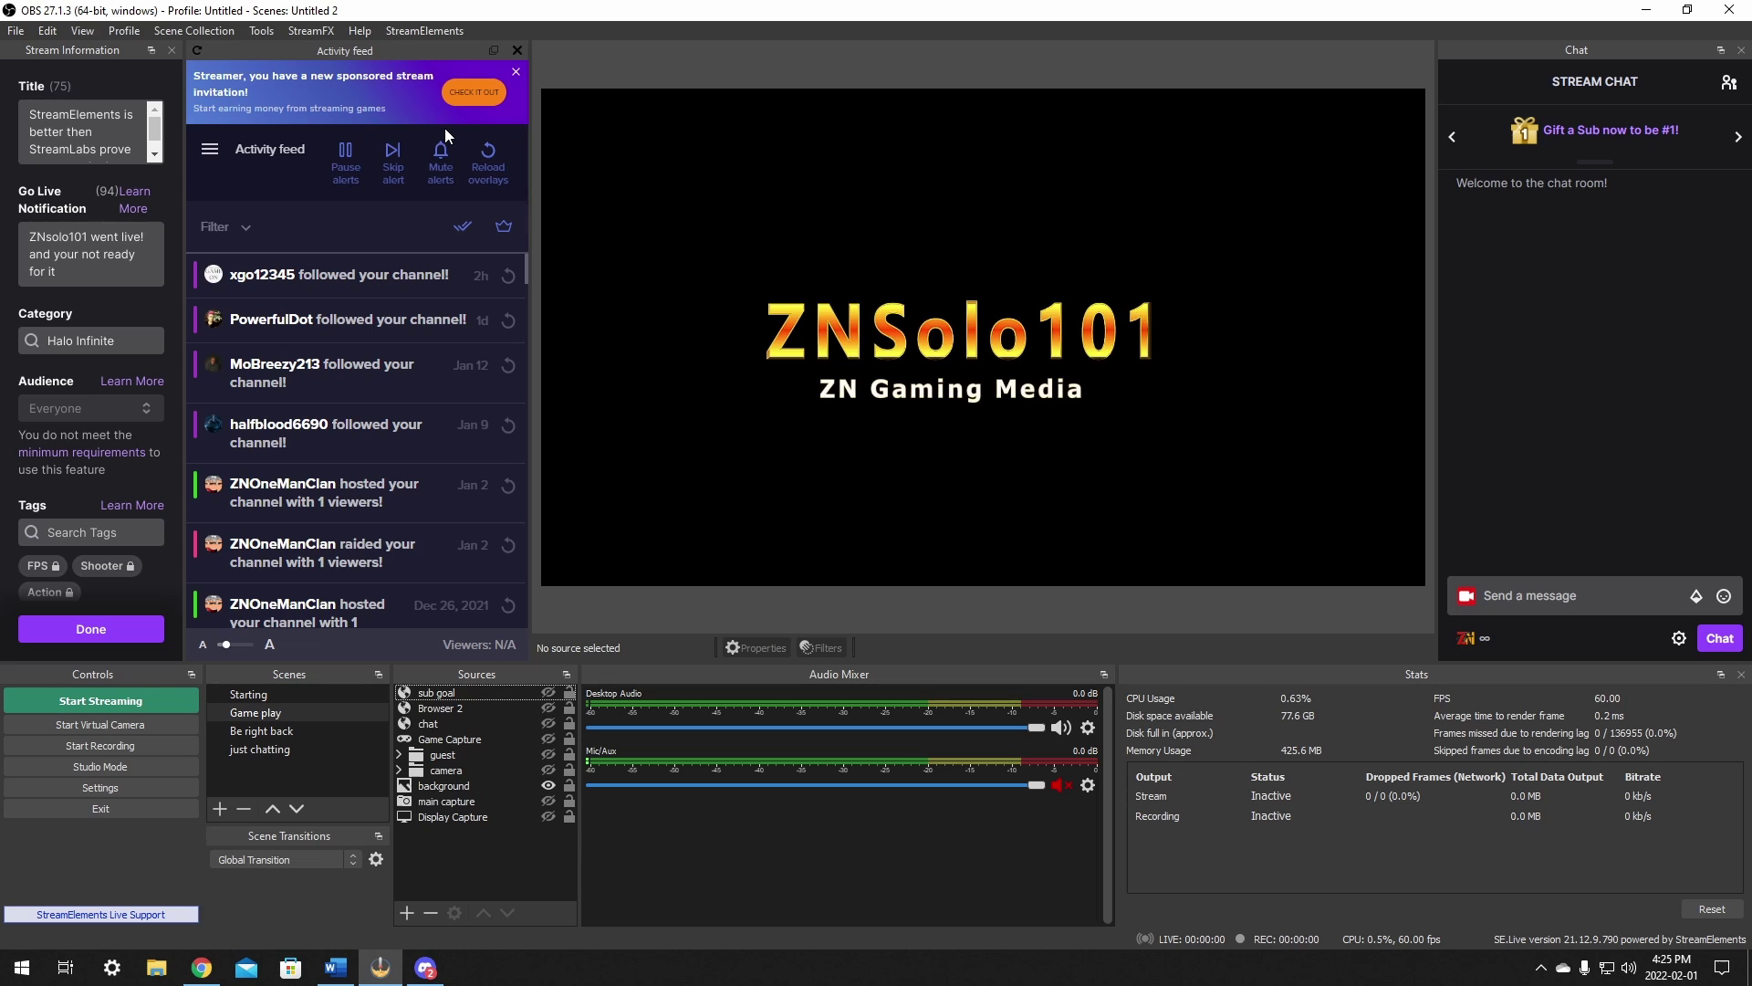
pyautogui.click(413, 32)
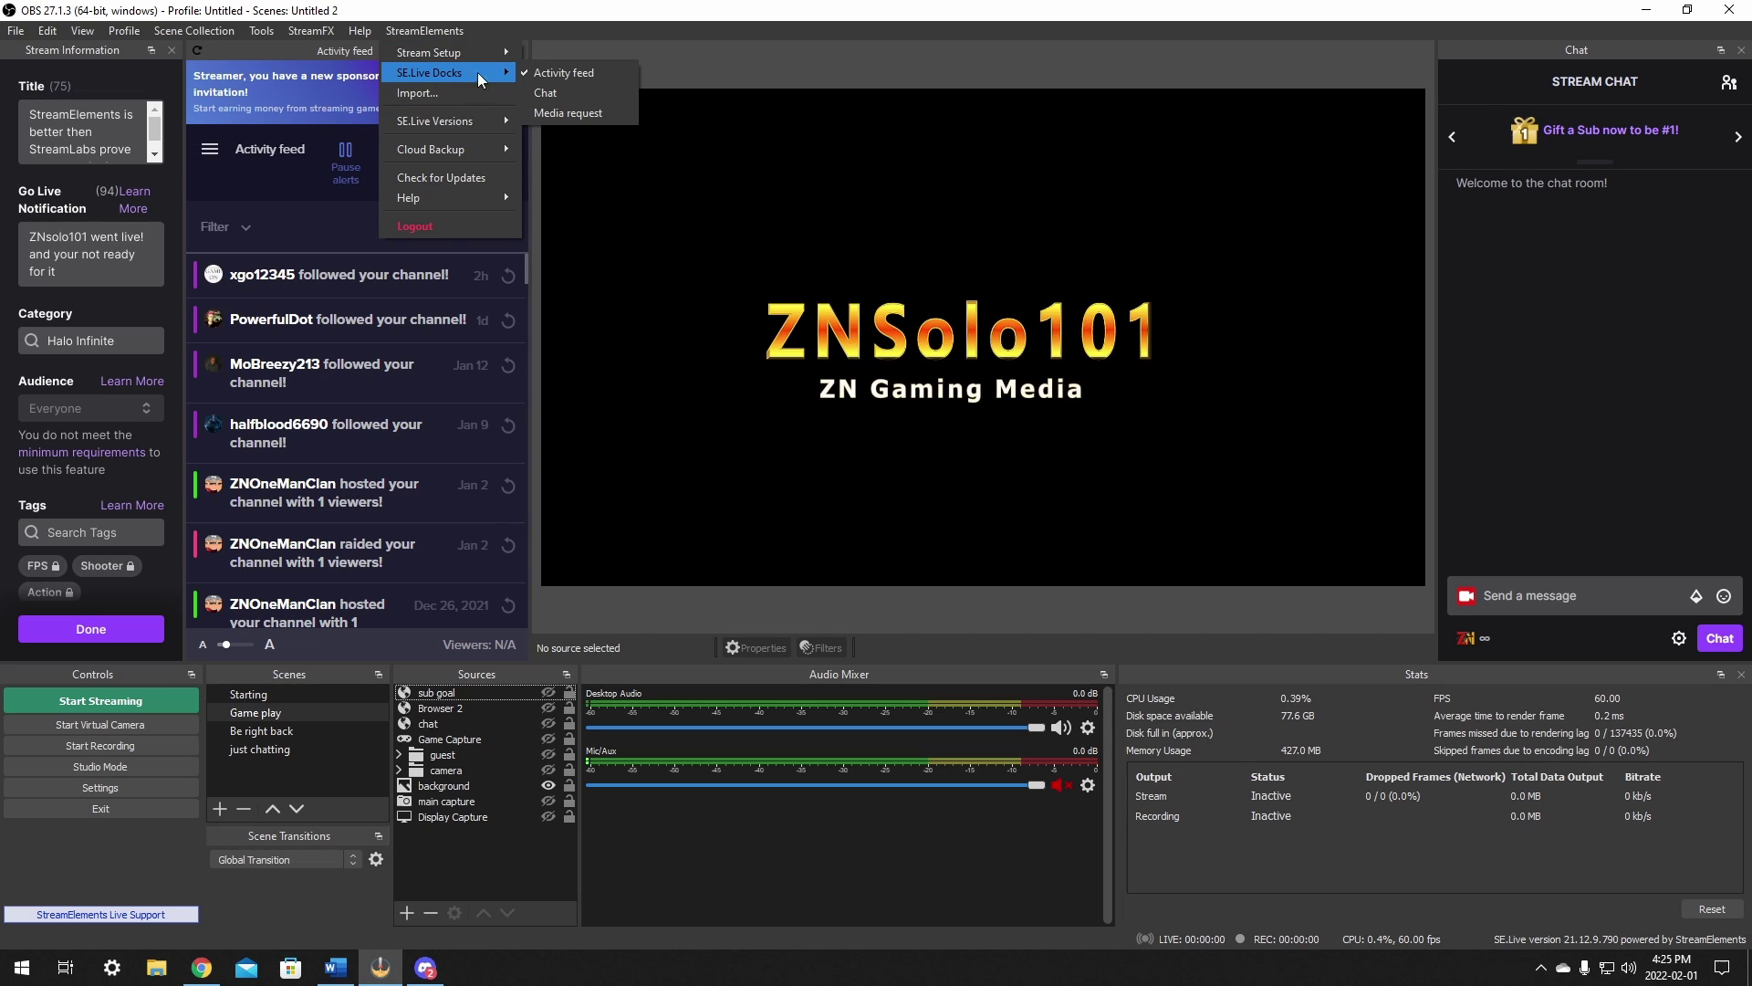
pyautogui.click(552, 112)
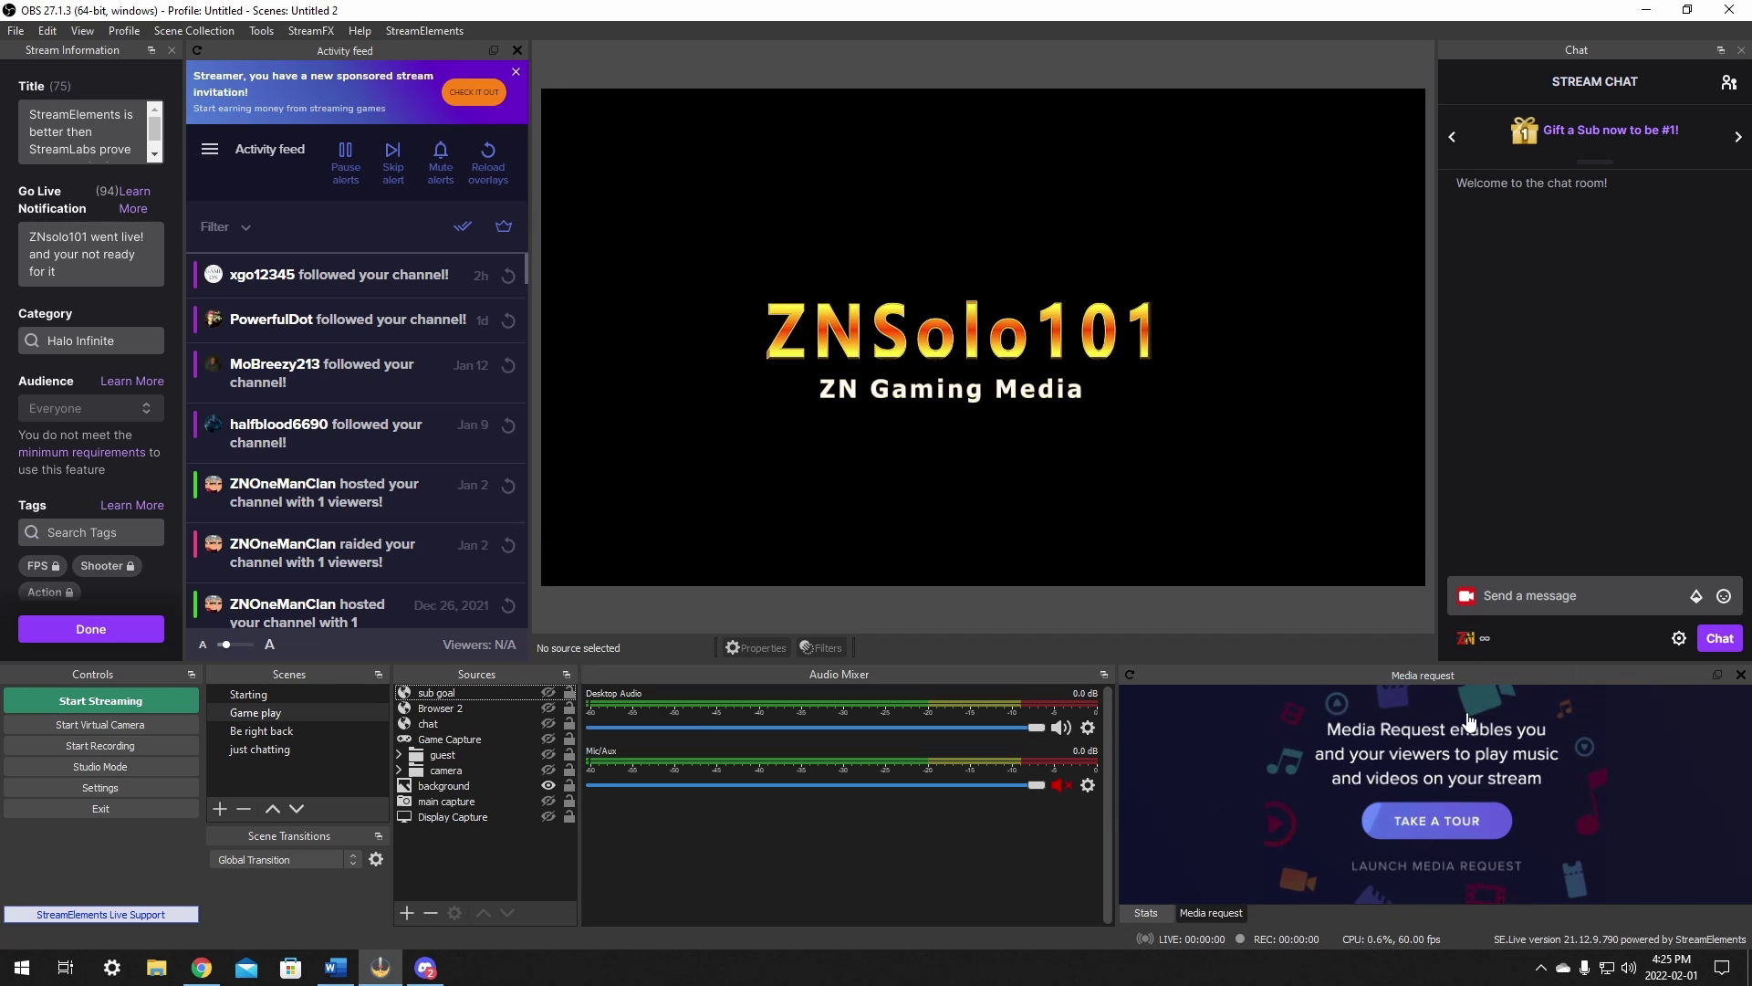
pyautogui.click(1147, 912)
pyautogui.click(1205, 913)
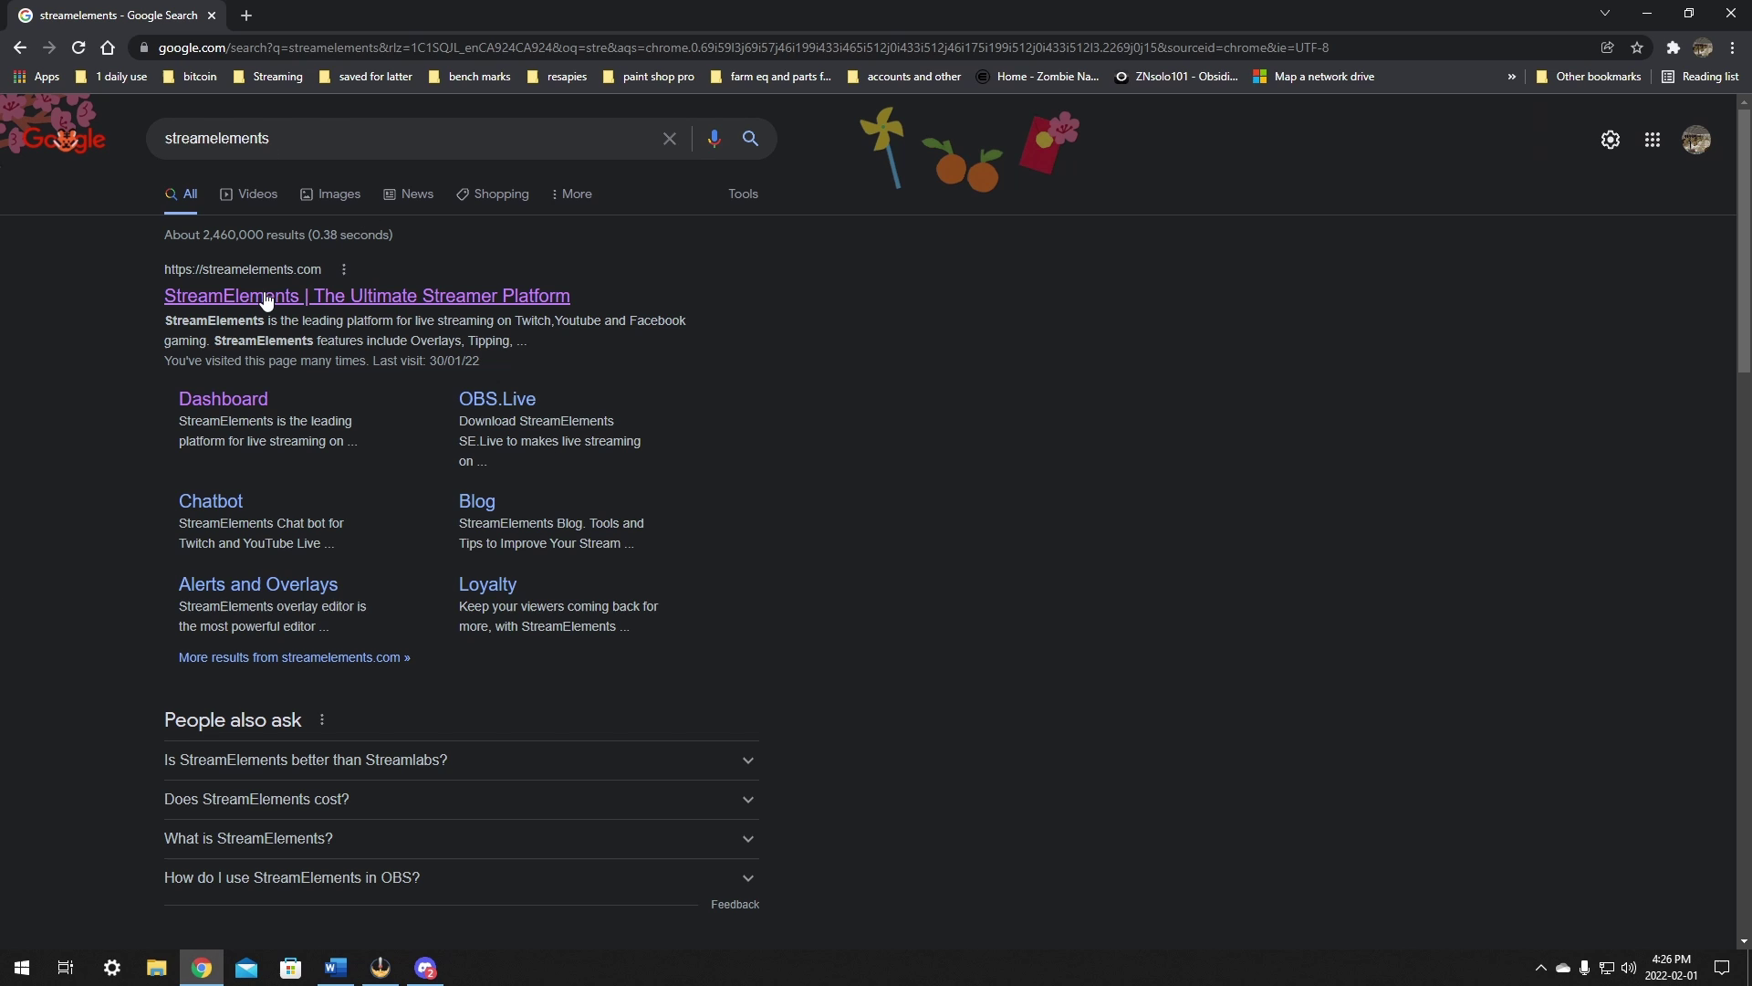
# Step: Go from the StreamElements homepage to the dashboard's Streaming tools > My overlays page
pyautogui.click(266, 296)
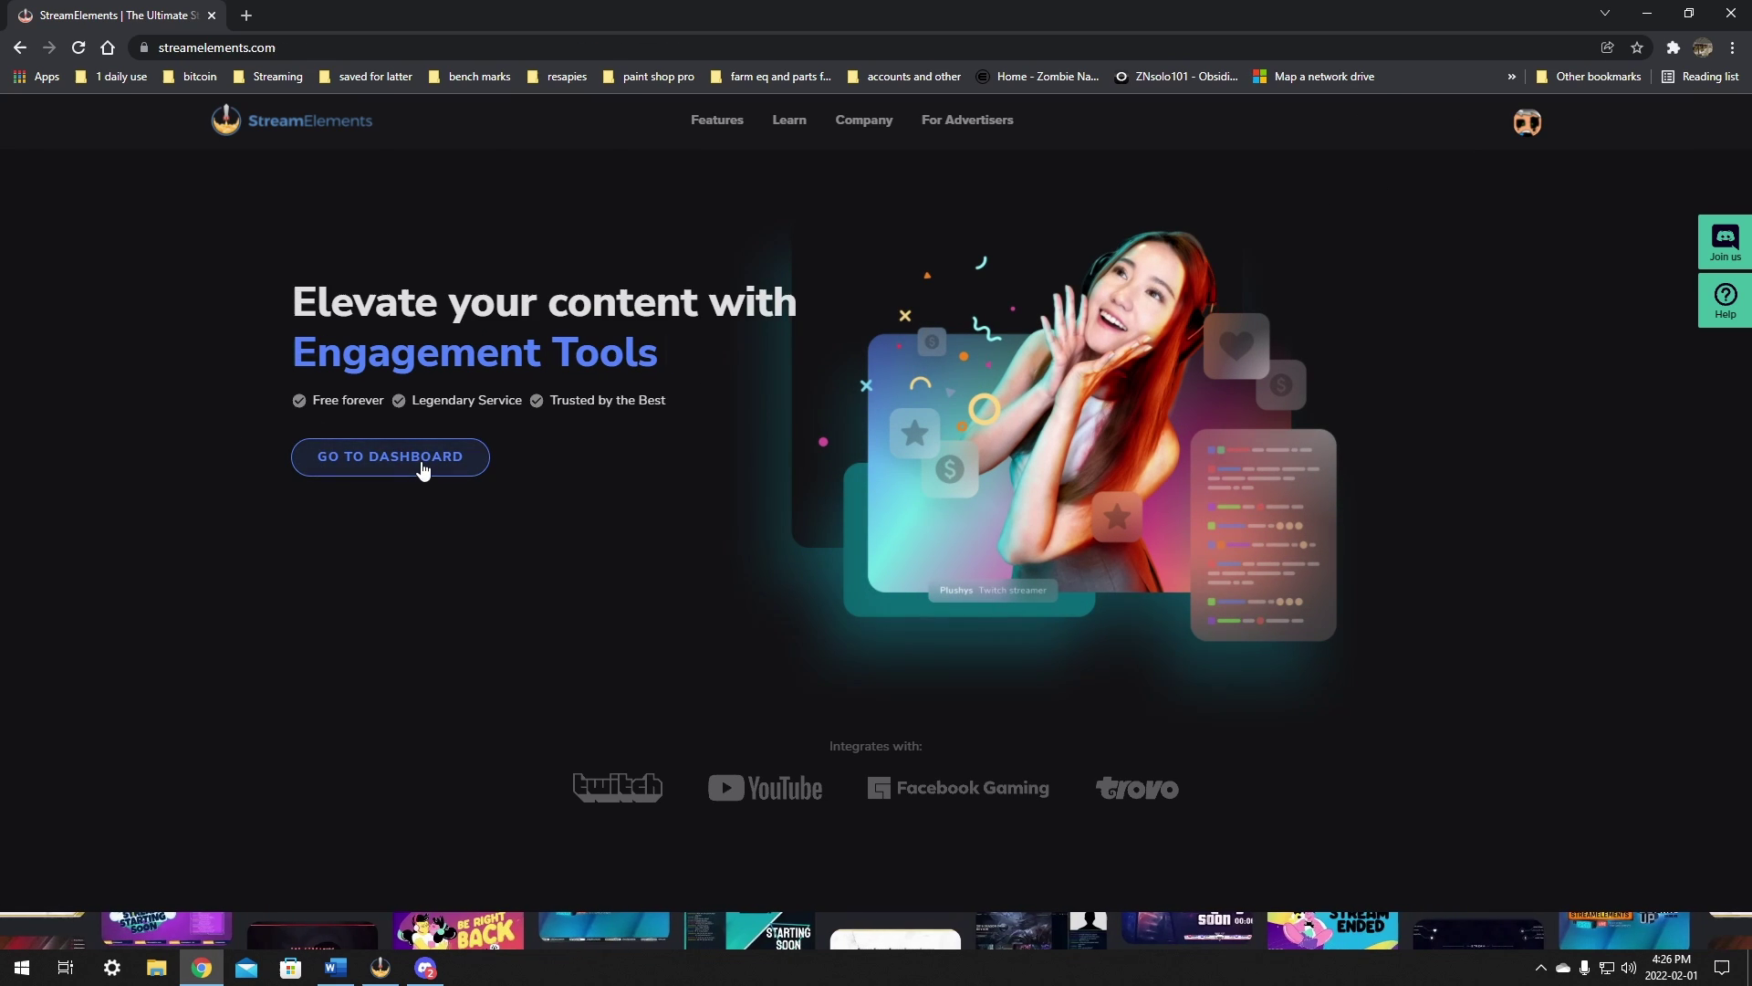
pyautogui.click(418, 461)
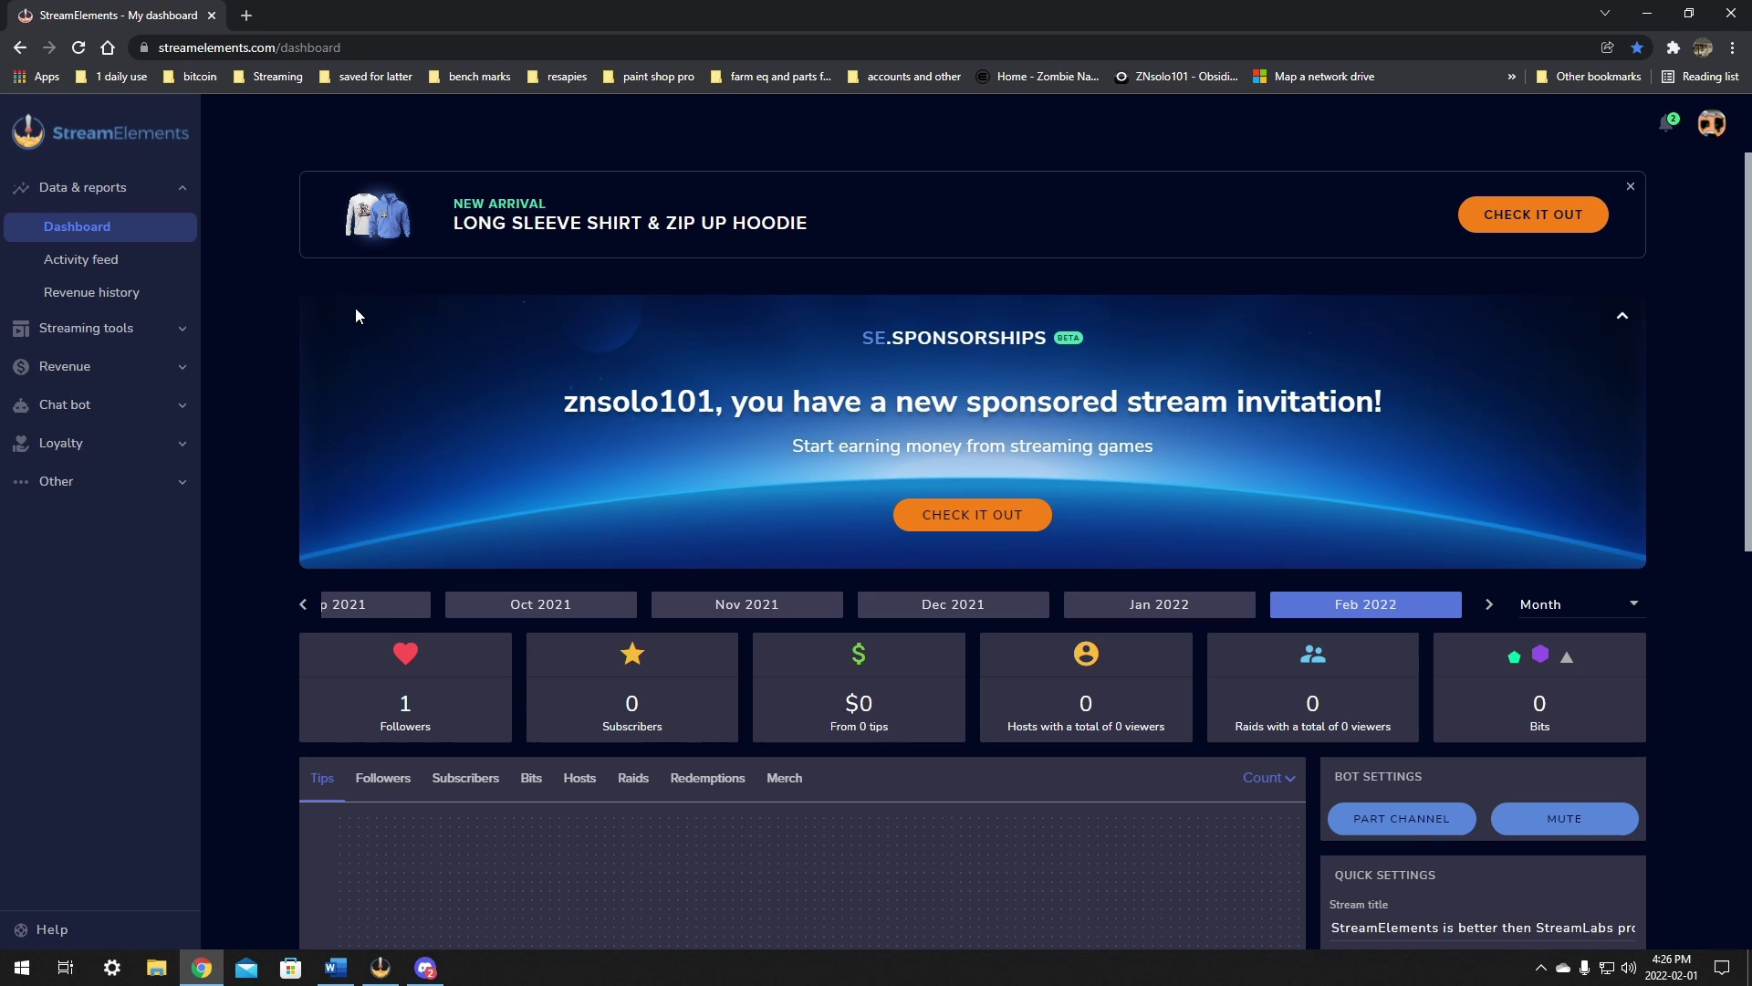
pyautogui.click(71, 330)
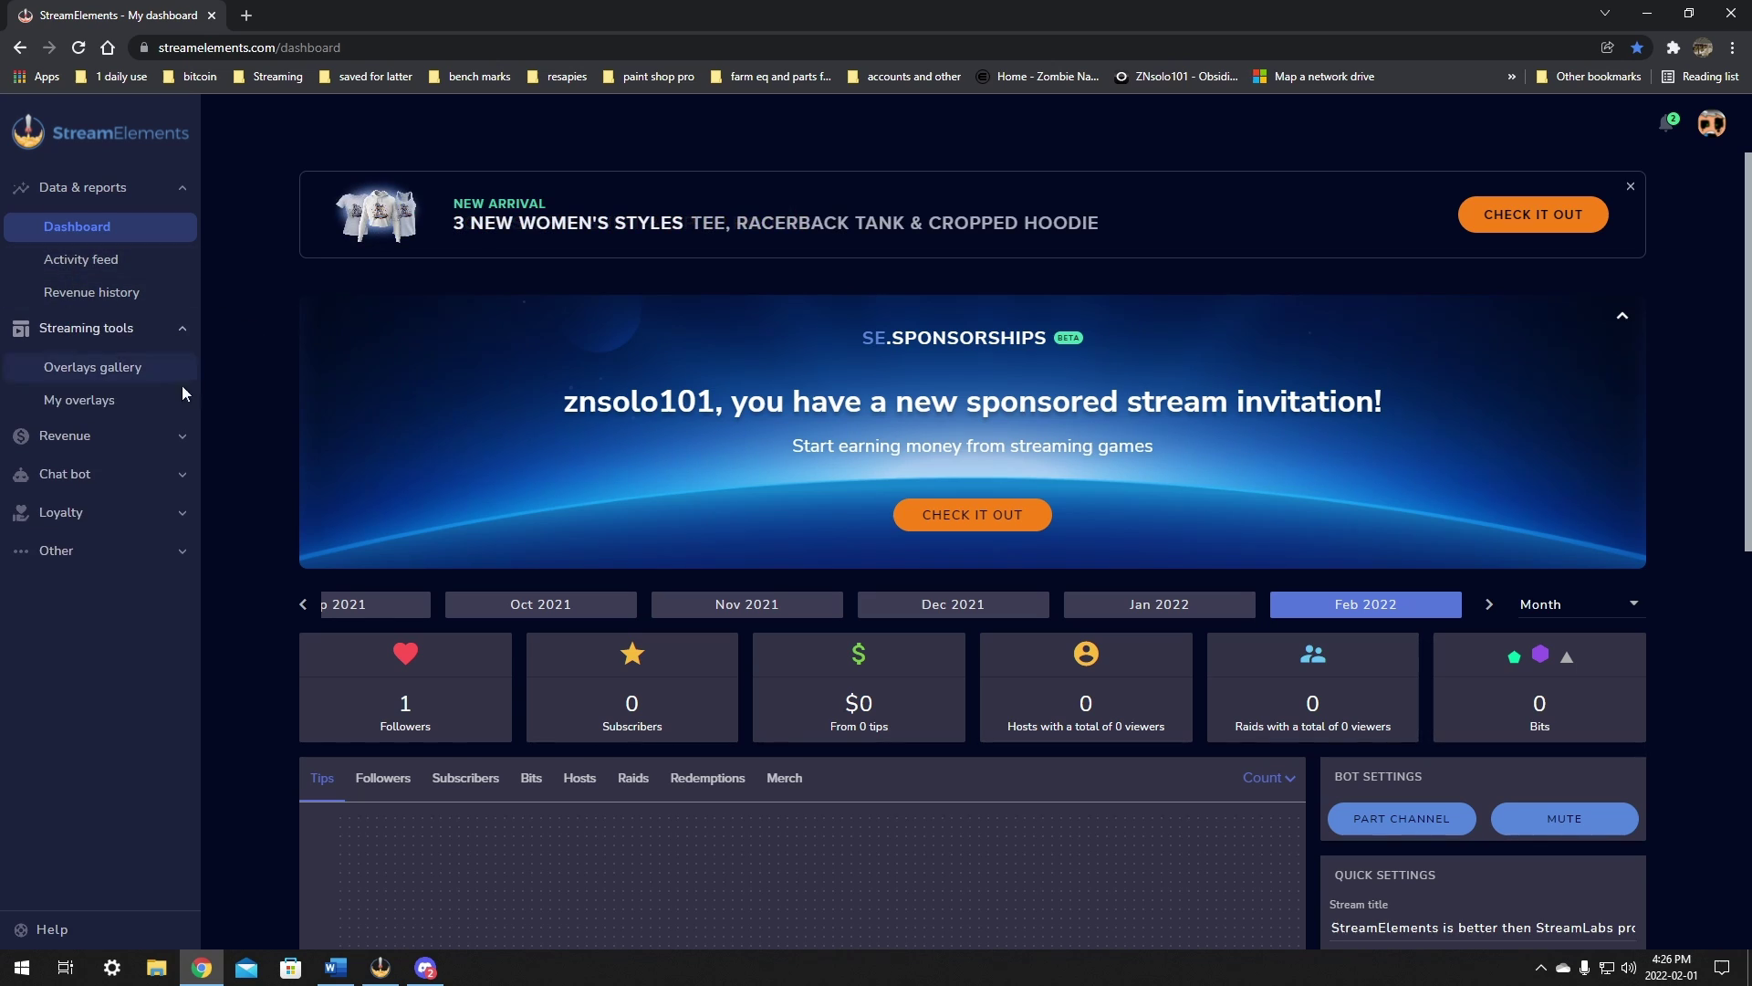
pyautogui.click(75, 404)
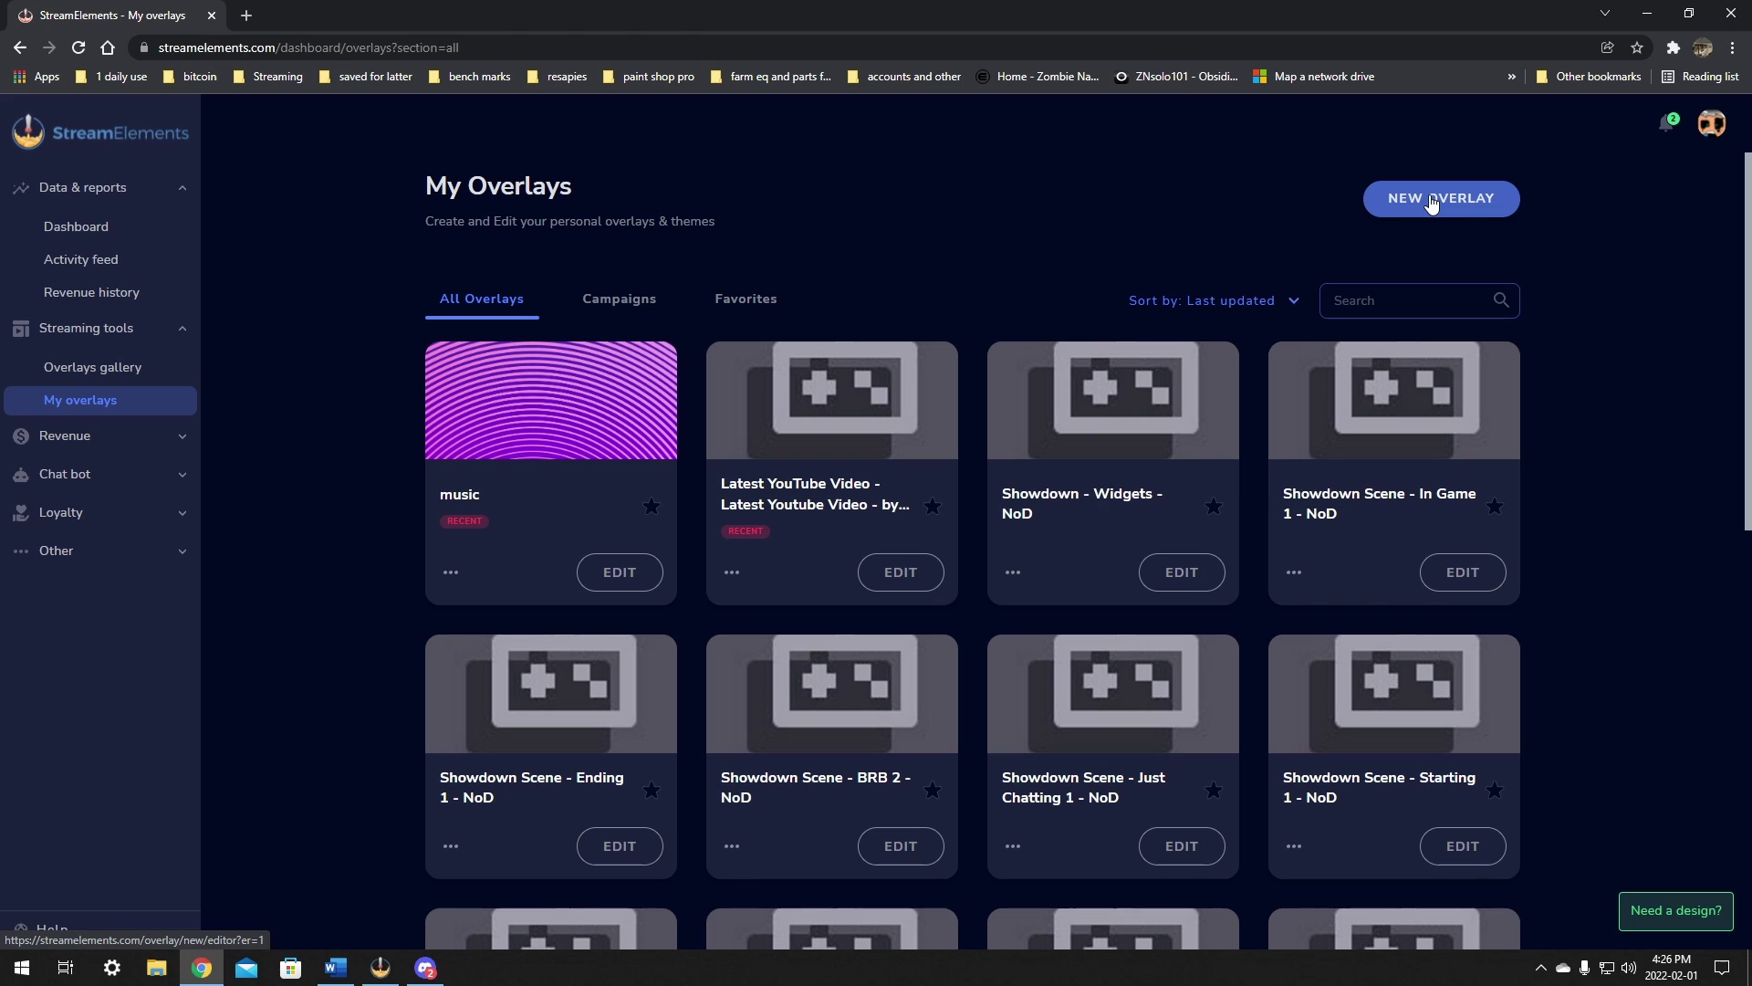
# Step: Create a new overlay, keeping 1080p as its resolution, and open it in the editor
pyautogui.click(1432, 203)
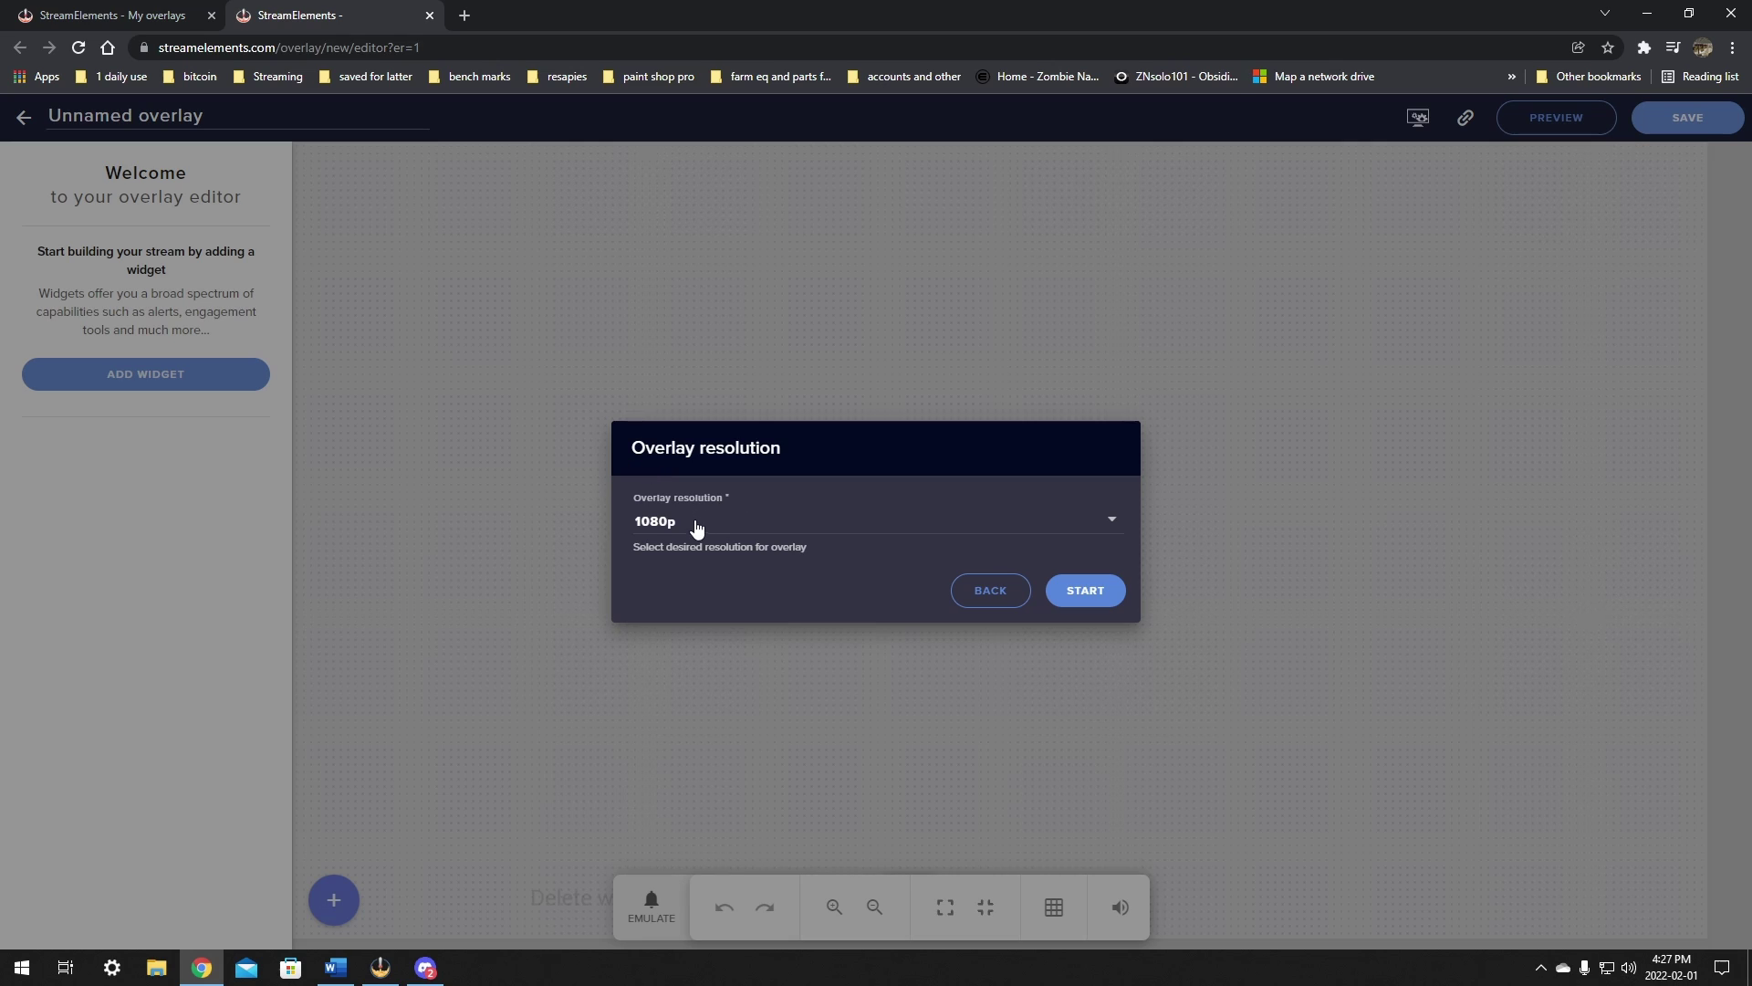
pyautogui.click(727, 528)
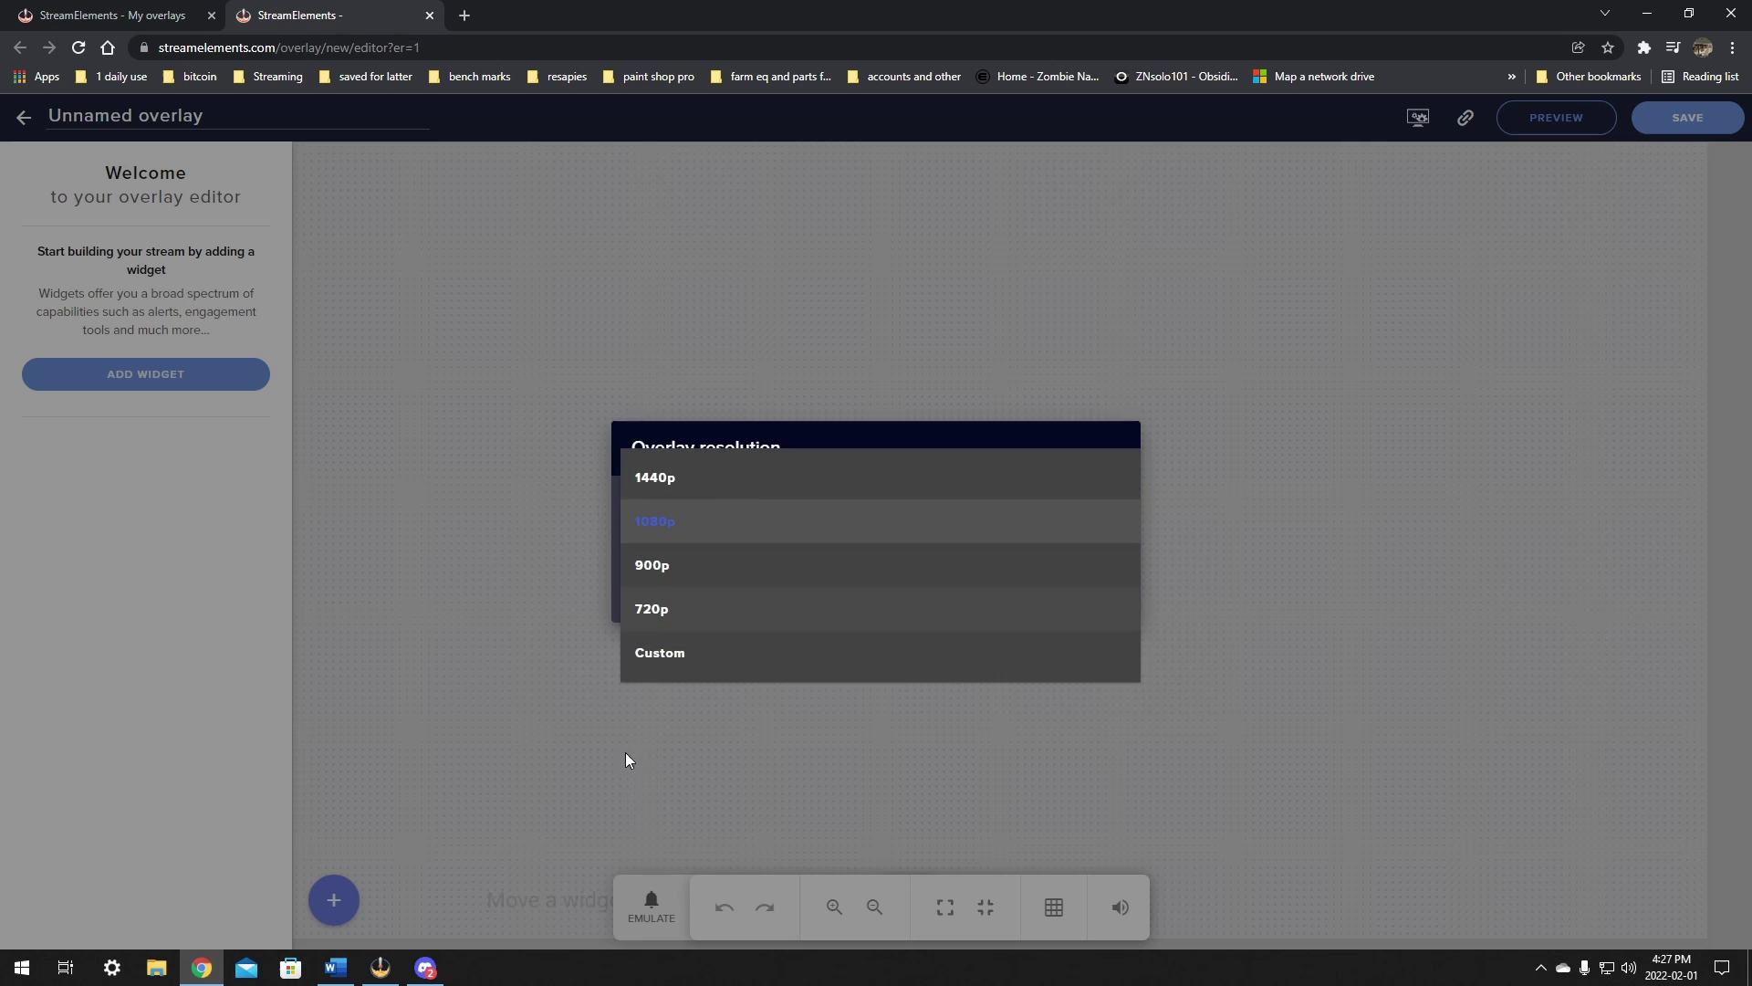
pyautogui.click(685, 532)
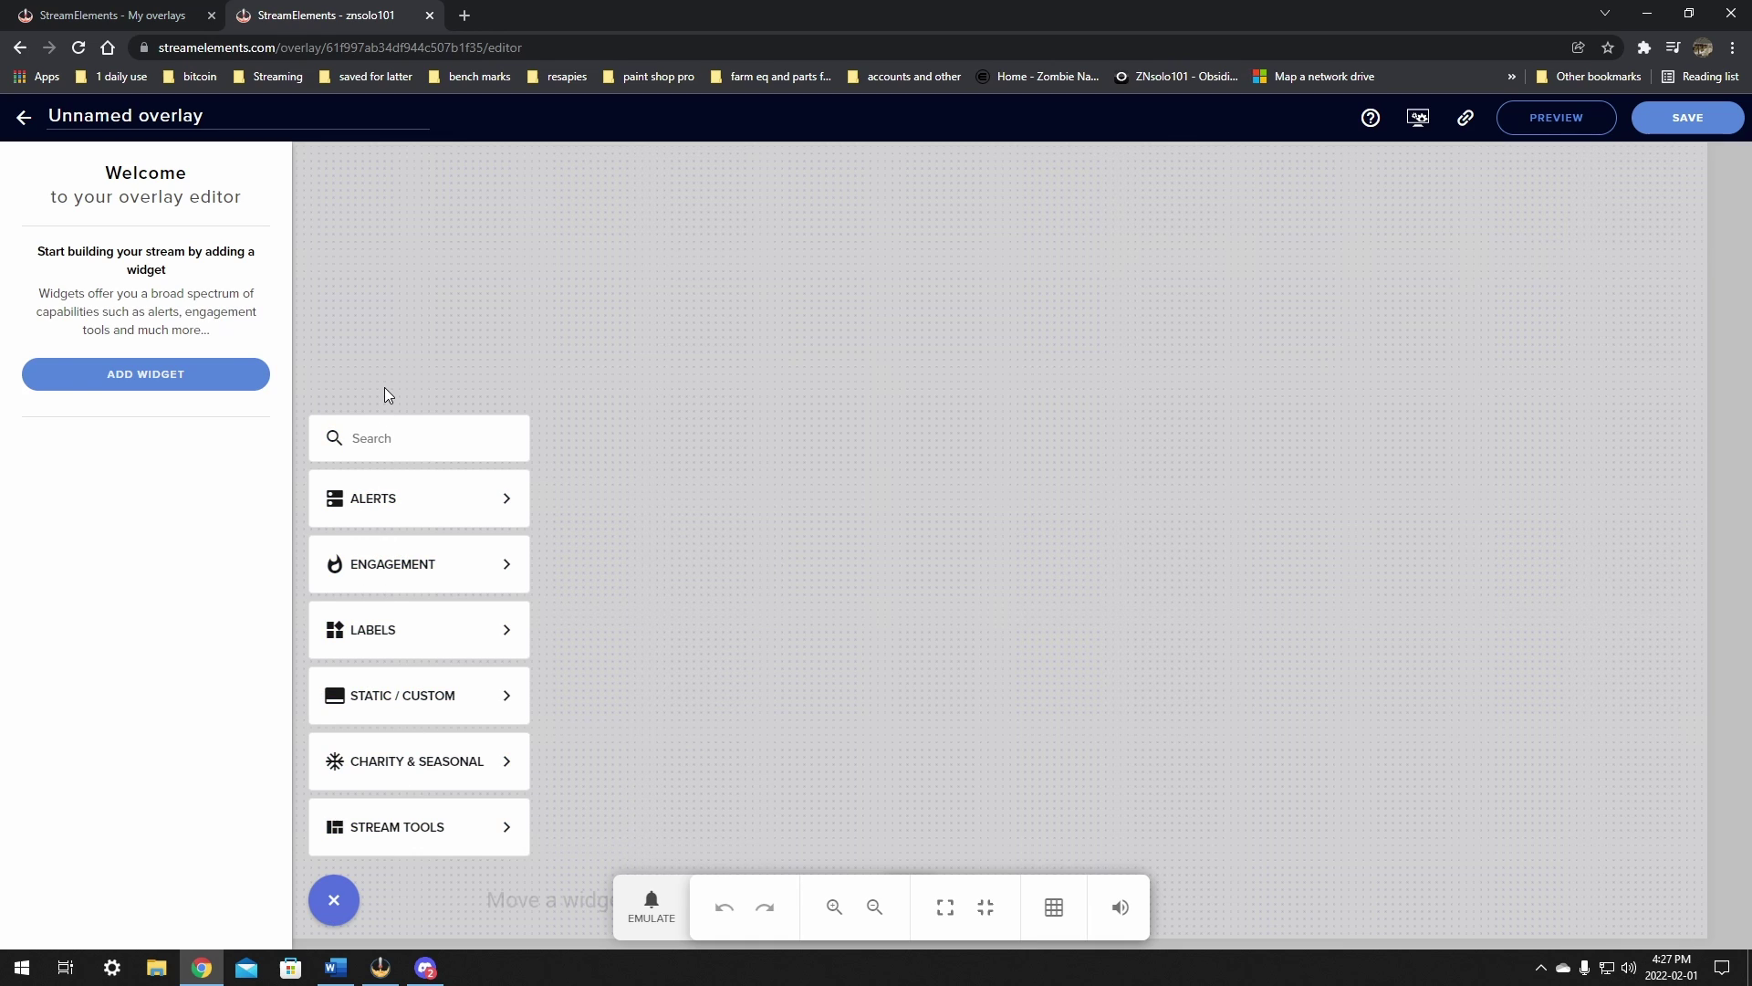
pyautogui.moveTo(410, 578)
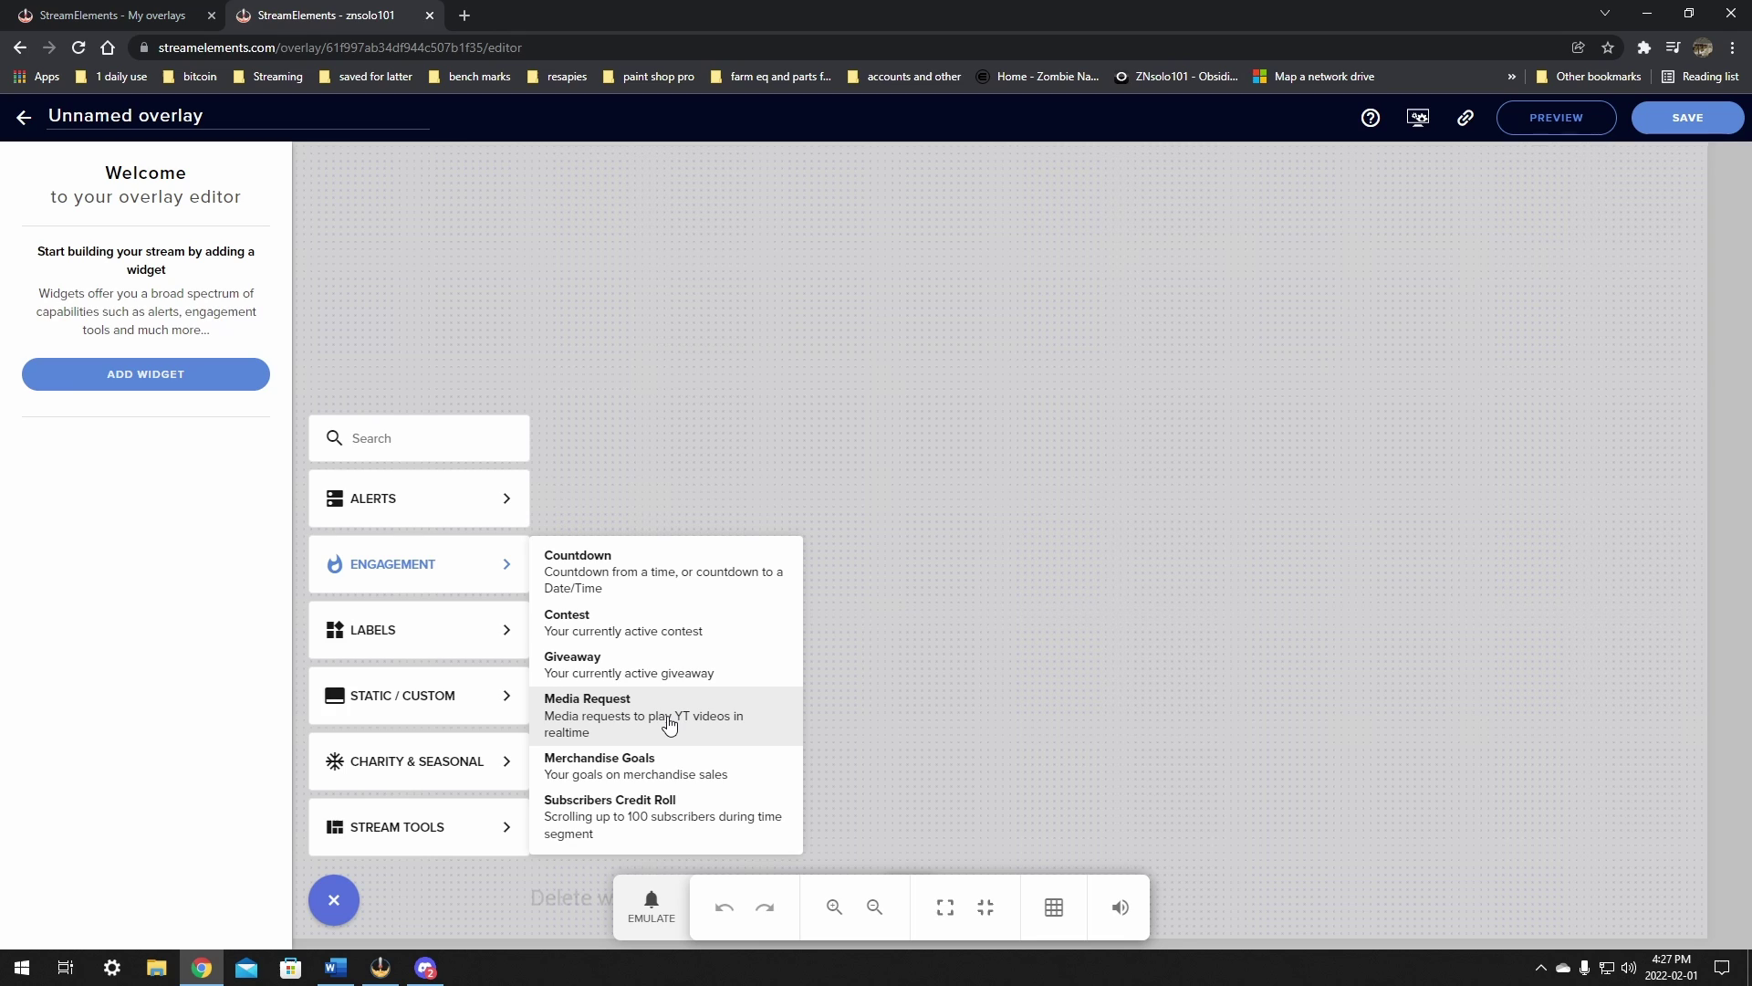
# Step: Add a Media Request widget, enlarge it, and move it to the canvas's right side
pyautogui.click(669, 723)
pyautogui.moveTo(489, 234); pyautogui.dragTo(798, 361)
pyautogui.moveTo(949, 475); pyautogui.dragTo(1114, 618)
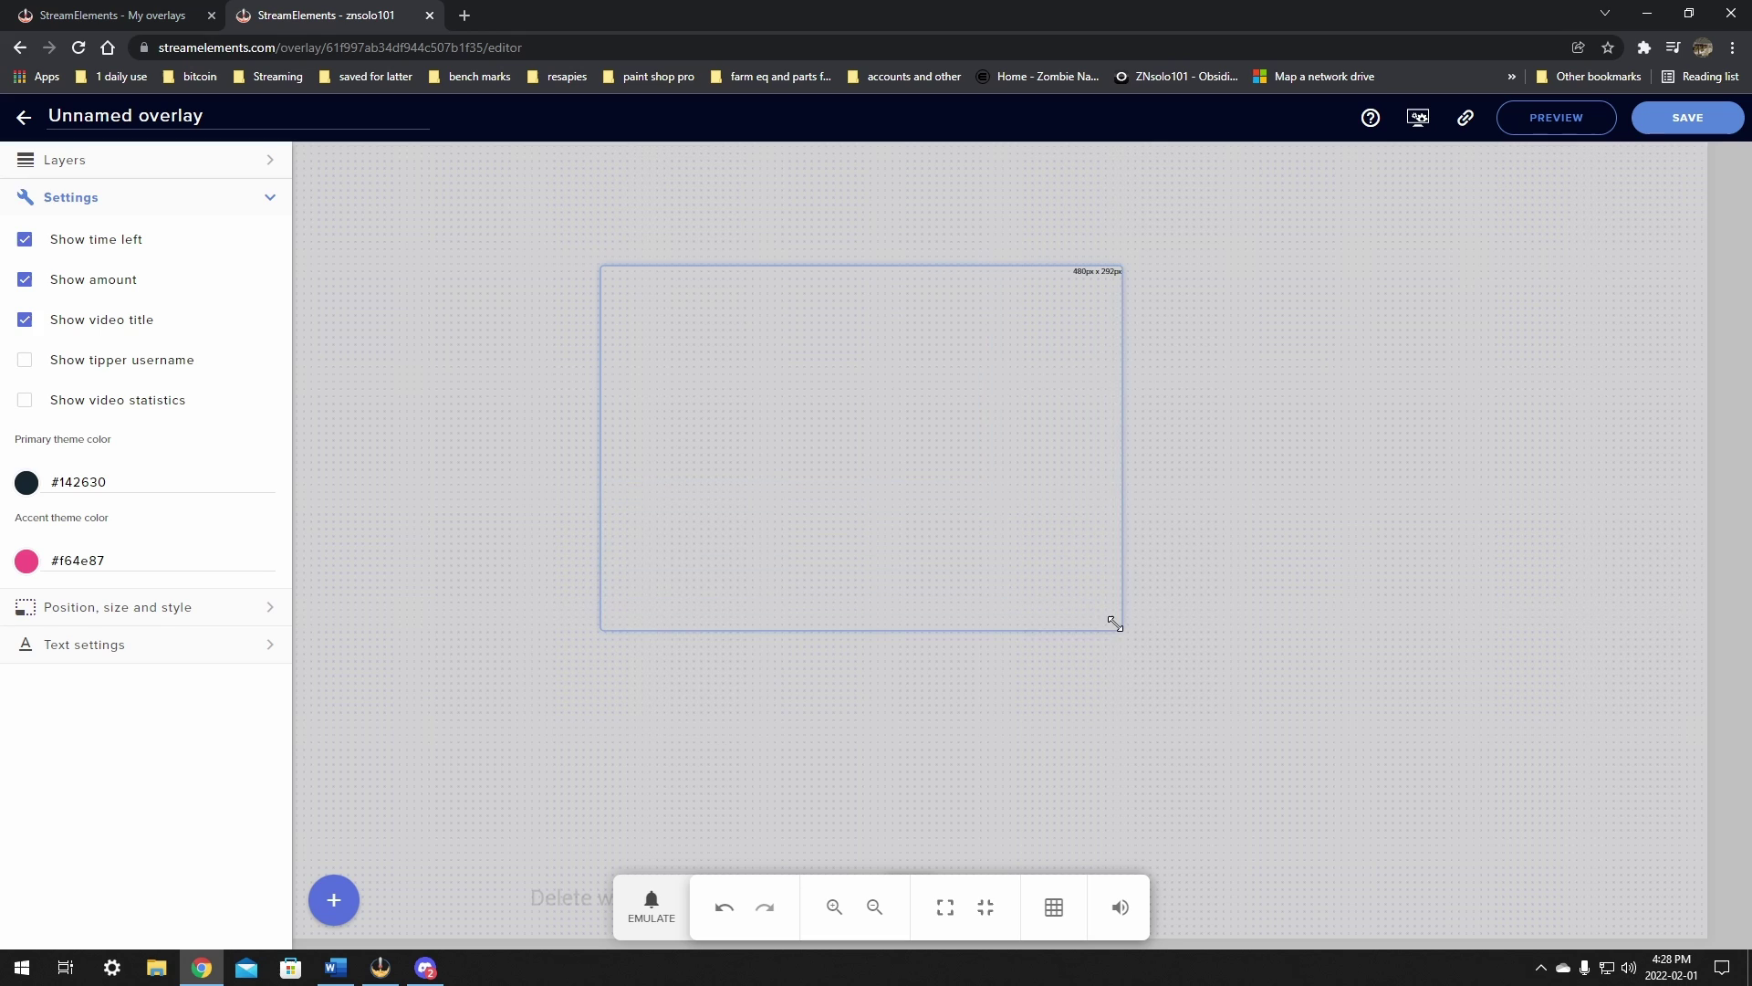
pyautogui.moveTo(912, 398); pyautogui.dragTo(1464, 457)
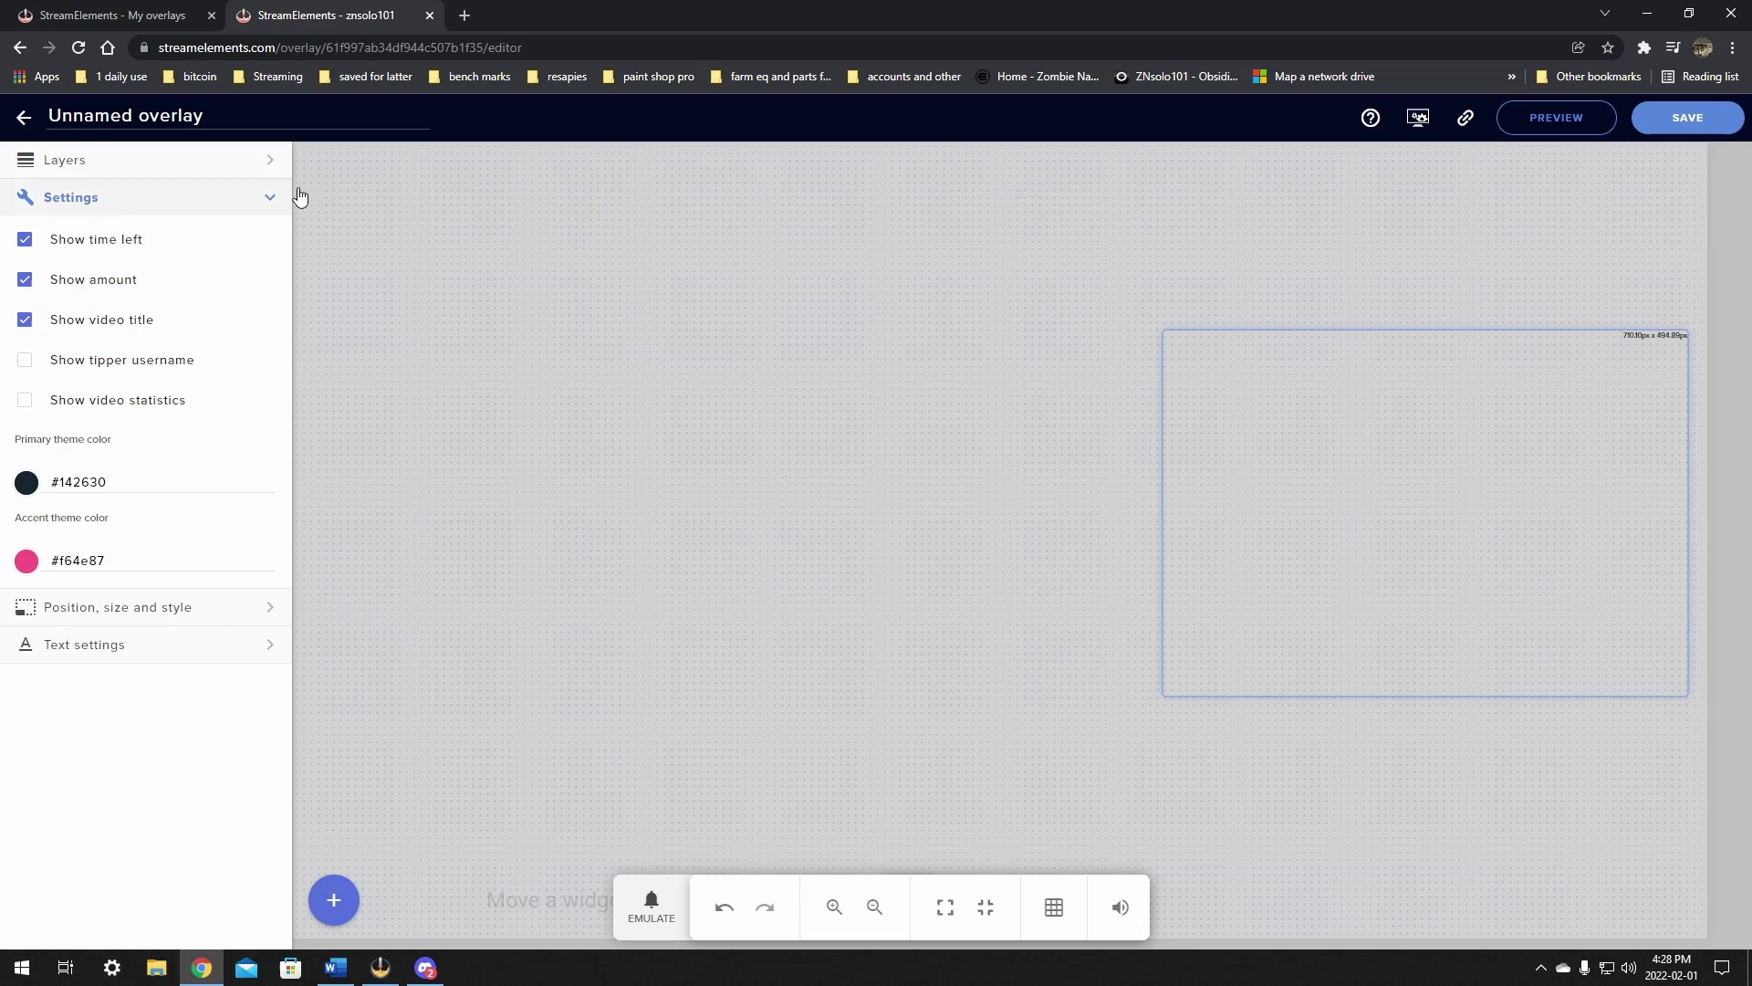
# Step: Switch between the Layers panel and the Media Request 1 widget settings
pyautogui.click(167, 170)
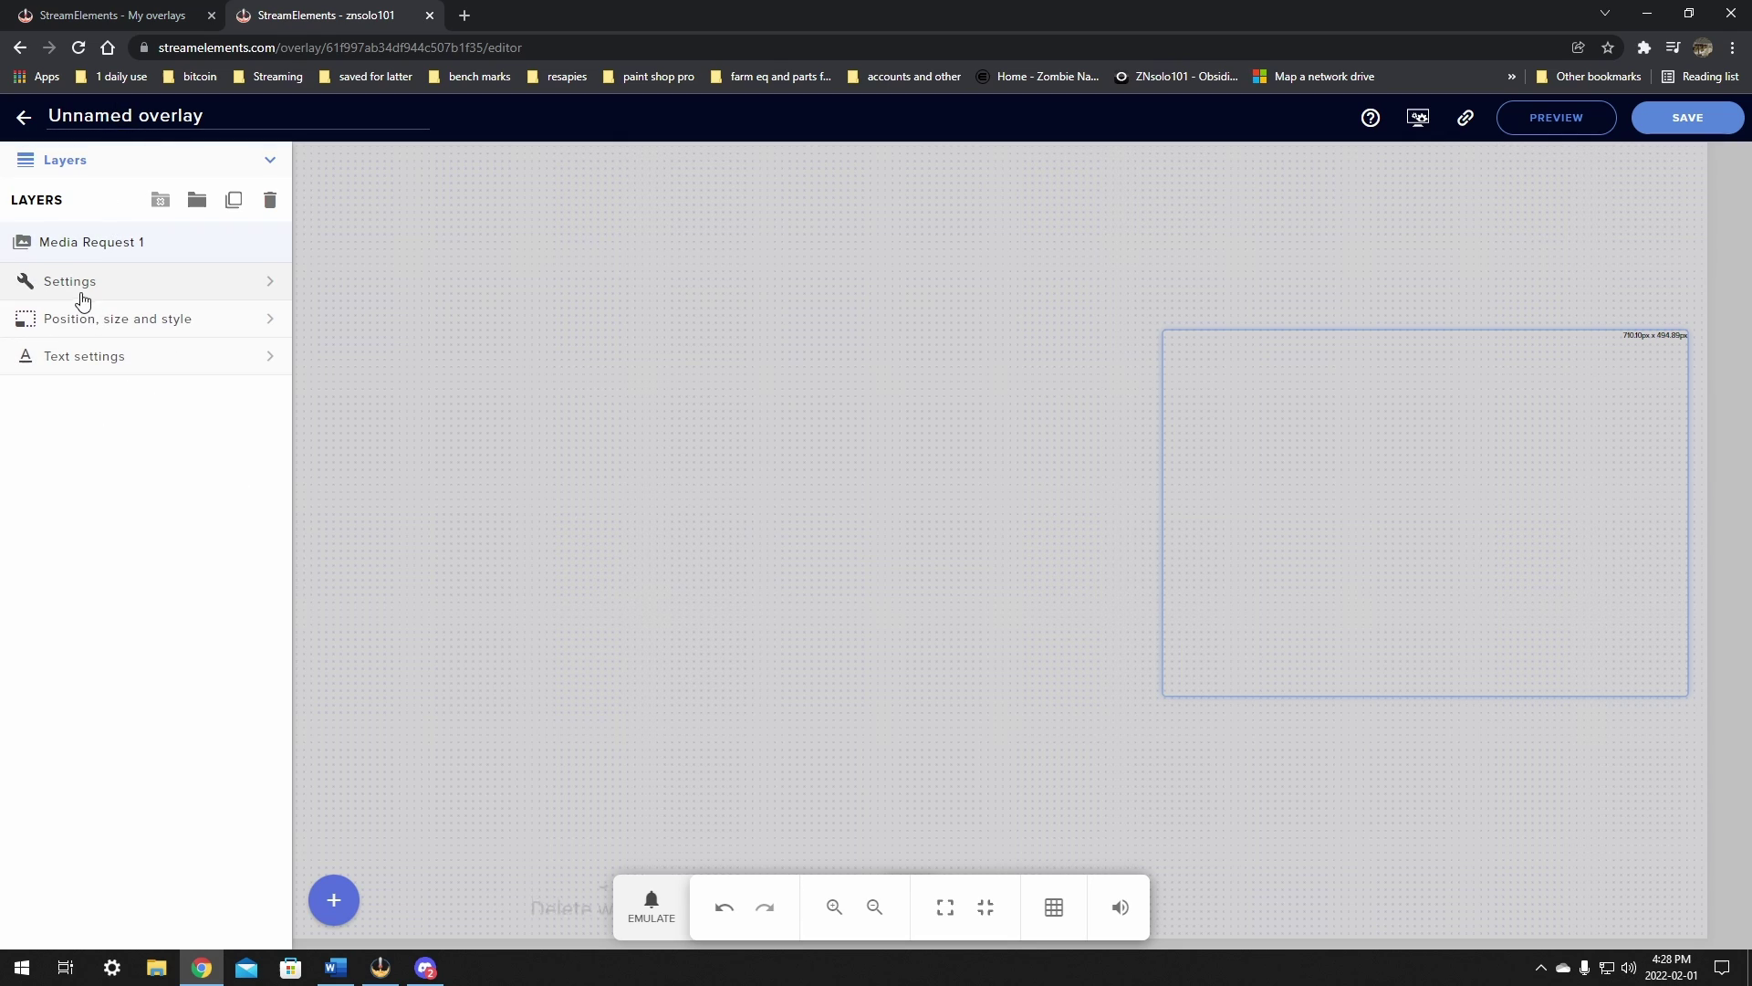
pyautogui.click(80, 285)
pyautogui.click(157, 164)
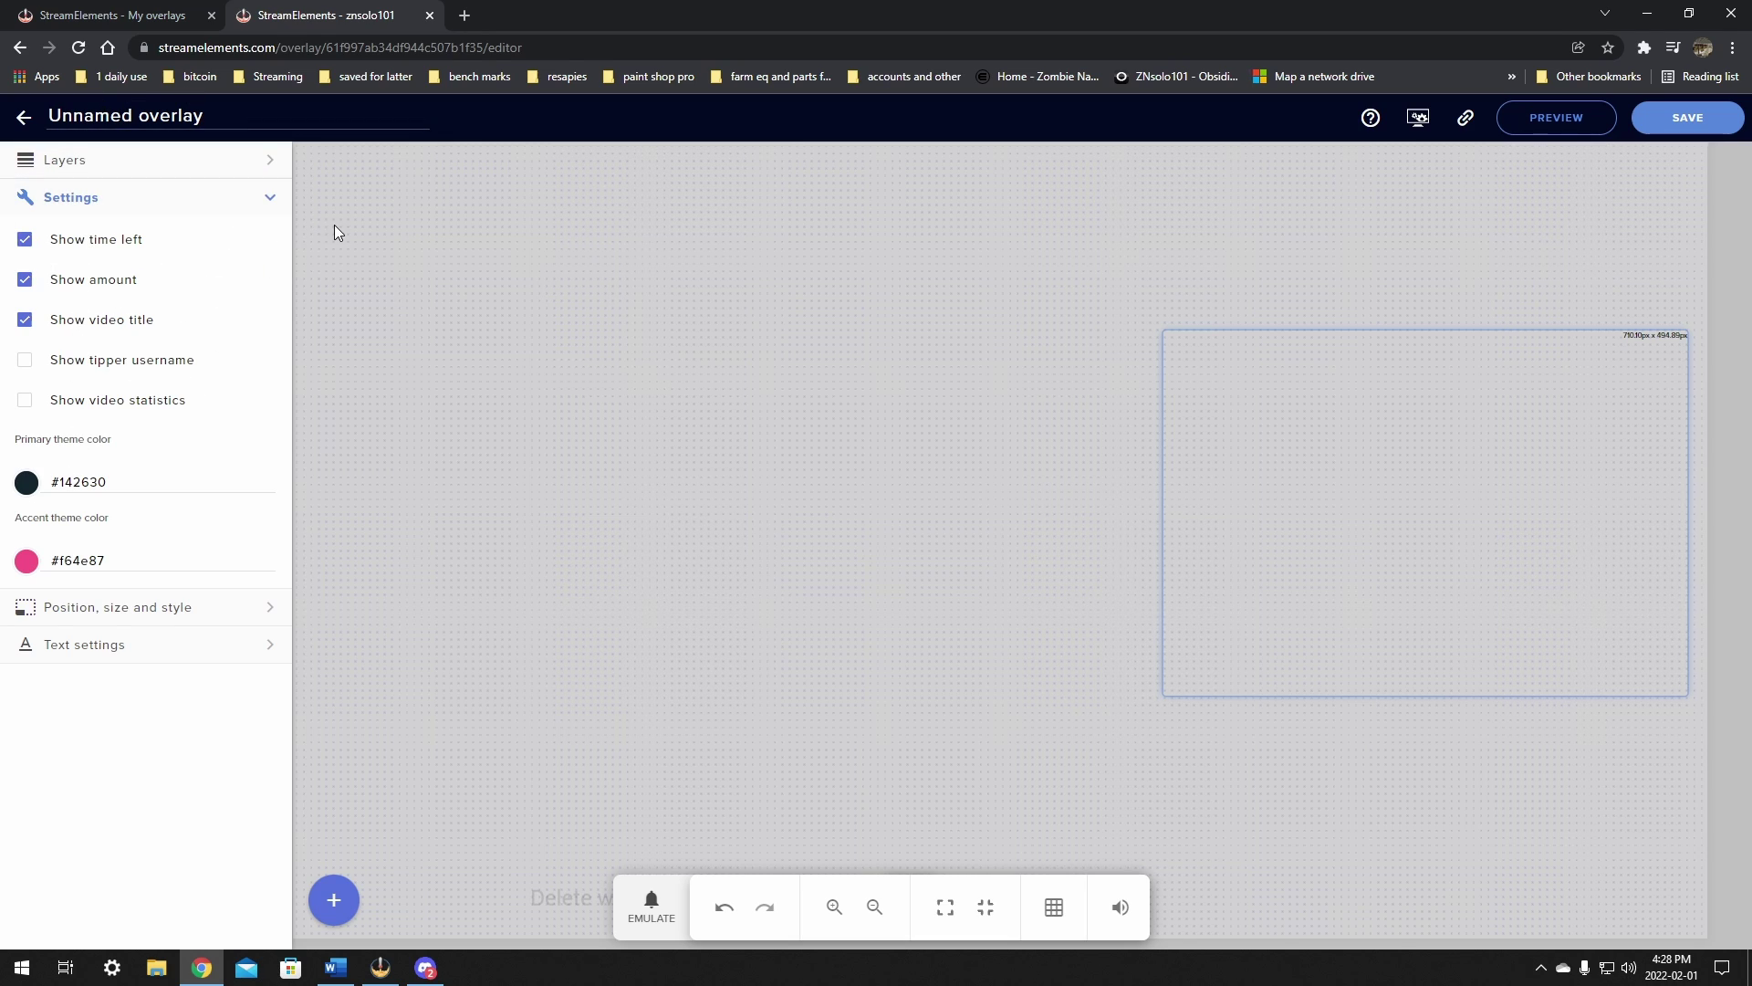
pyautogui.click(177, 198)
pyautogui.click(147, 198)
pyautogui.click(183, 161)
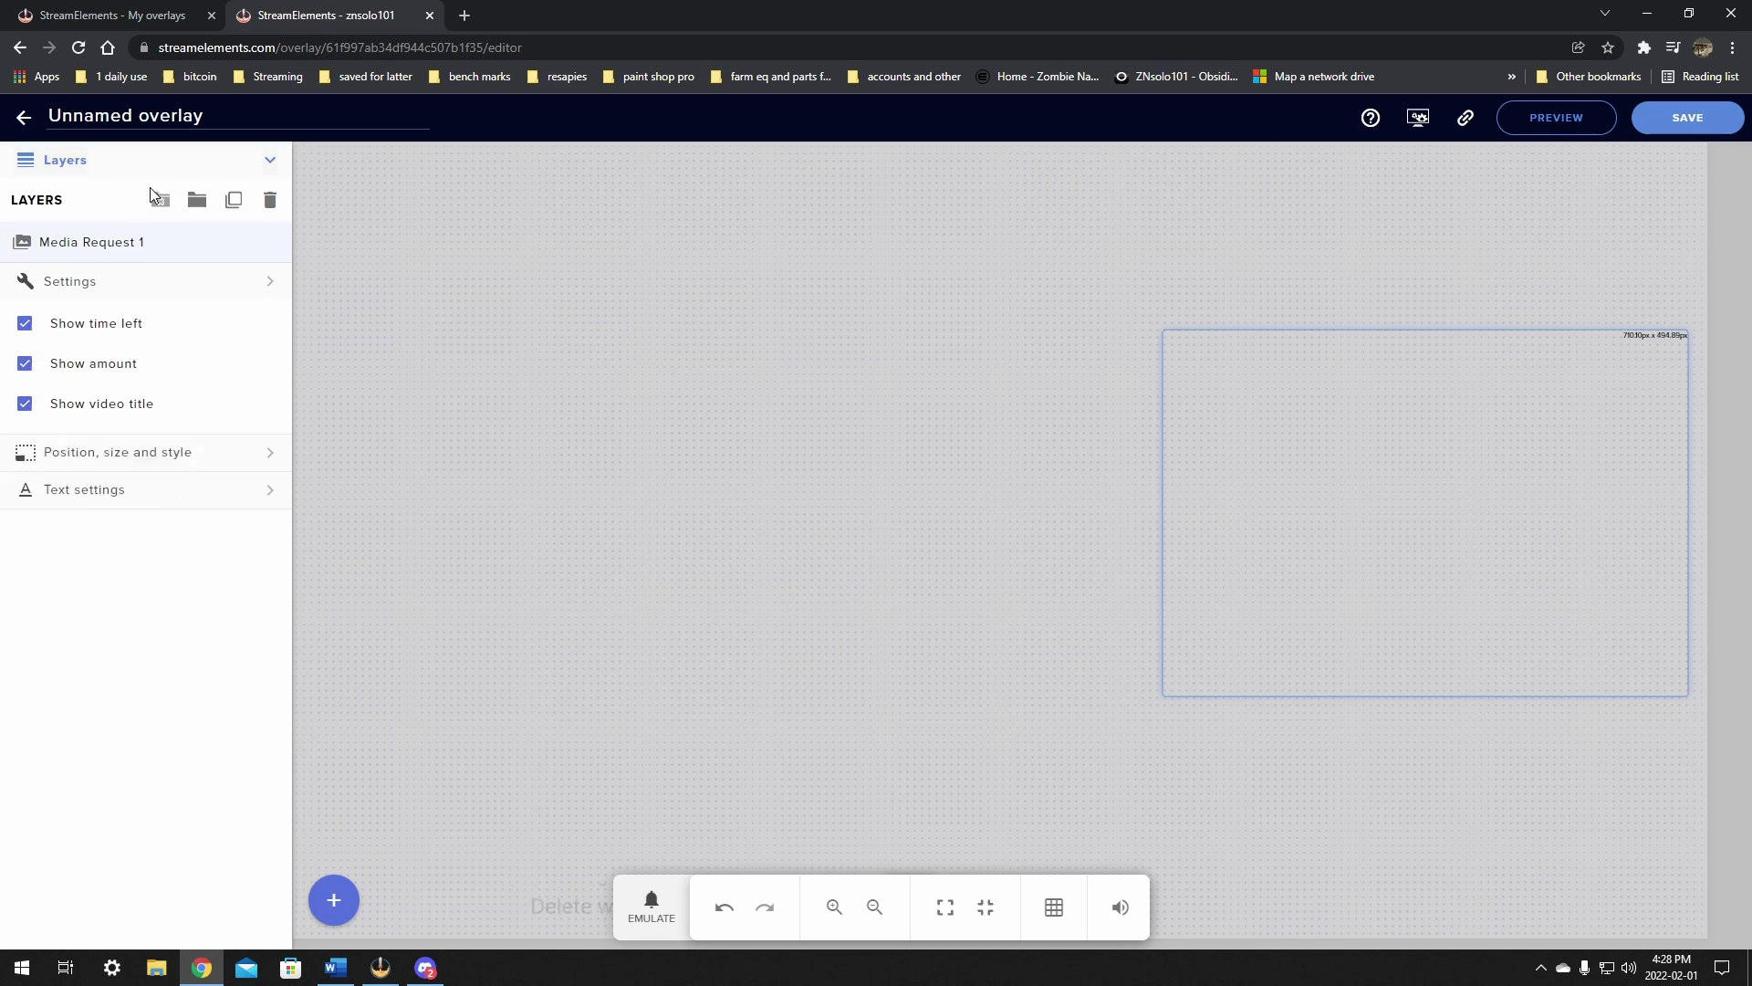
# Step: Expand the Media Request widget's settings and tick Show video statistics
pyautogui.click(119, 284)
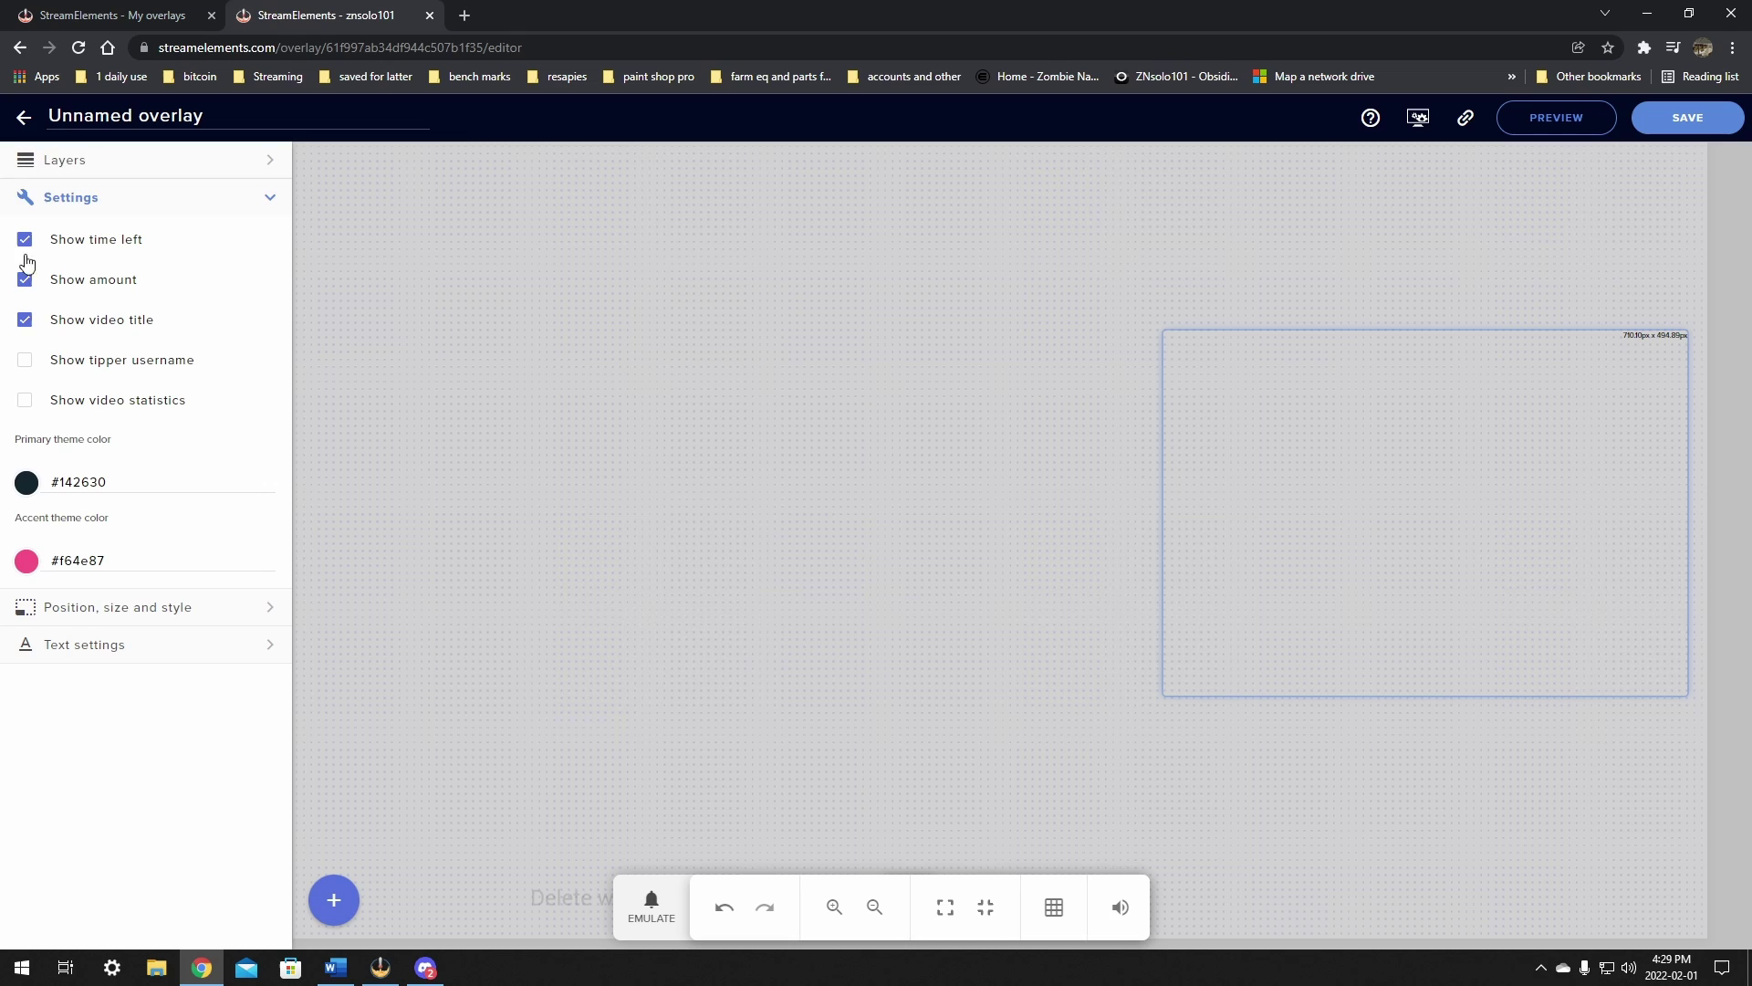
pyautogui.click(25, 407)
pyautogui.click(72, 648)
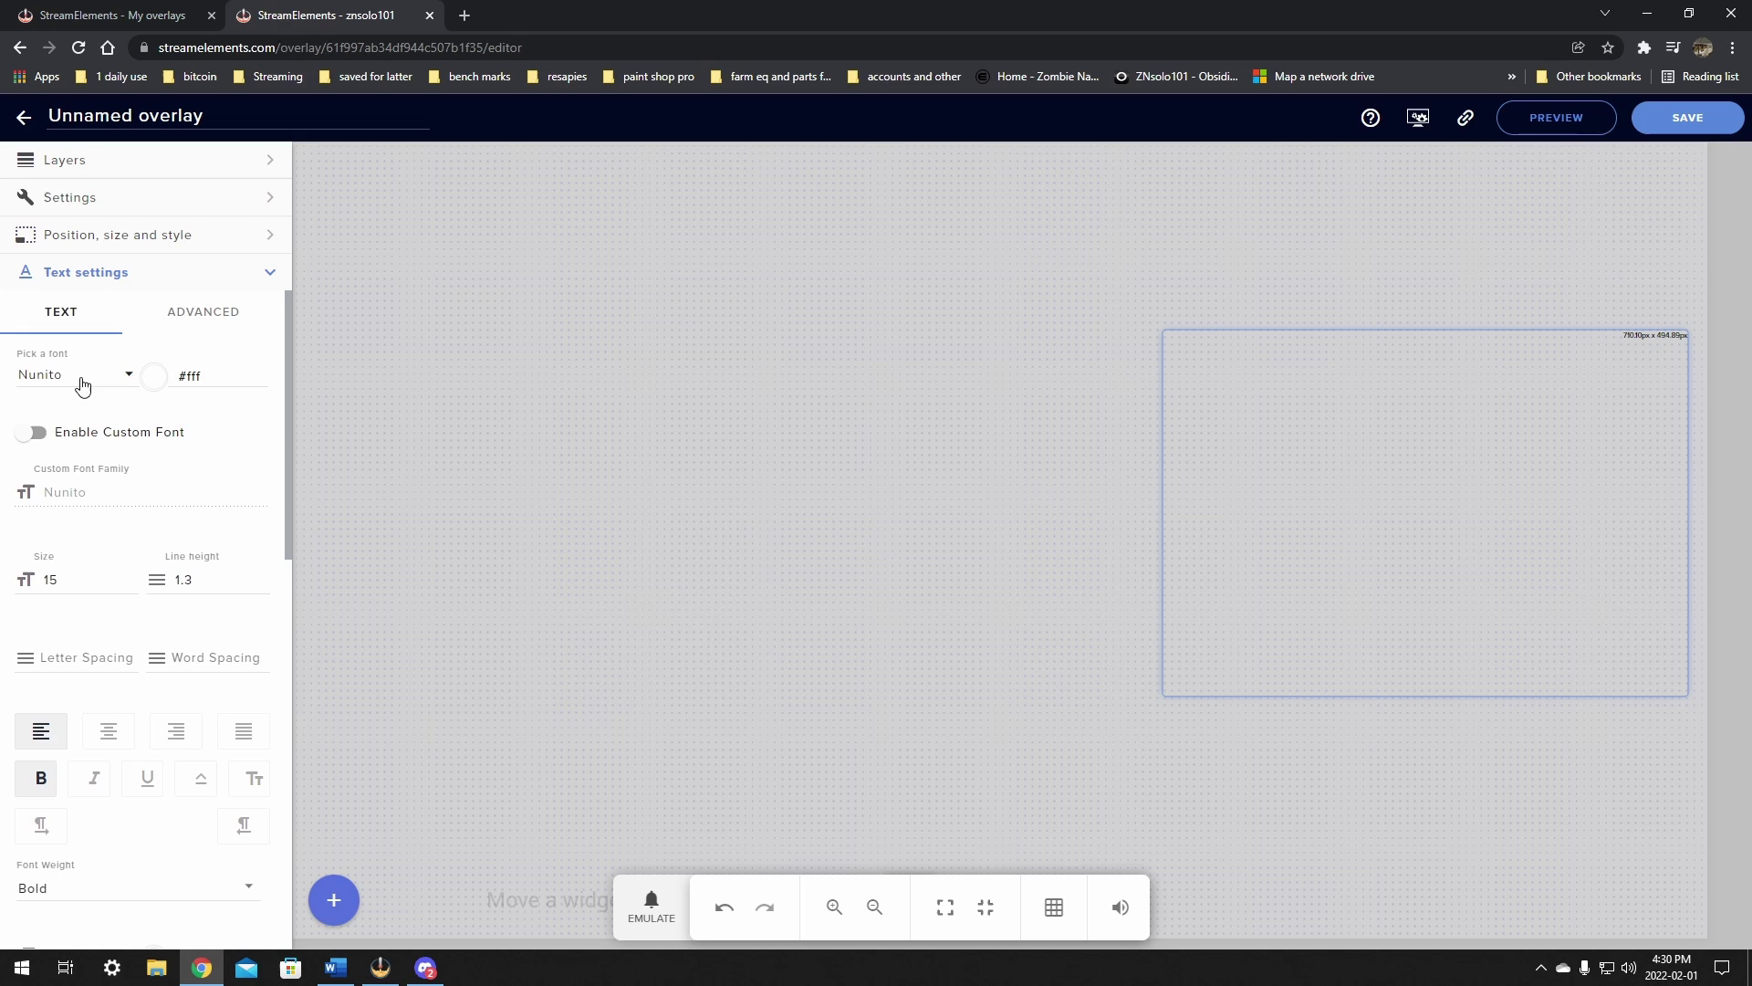
pyautogui.click(128, 273)
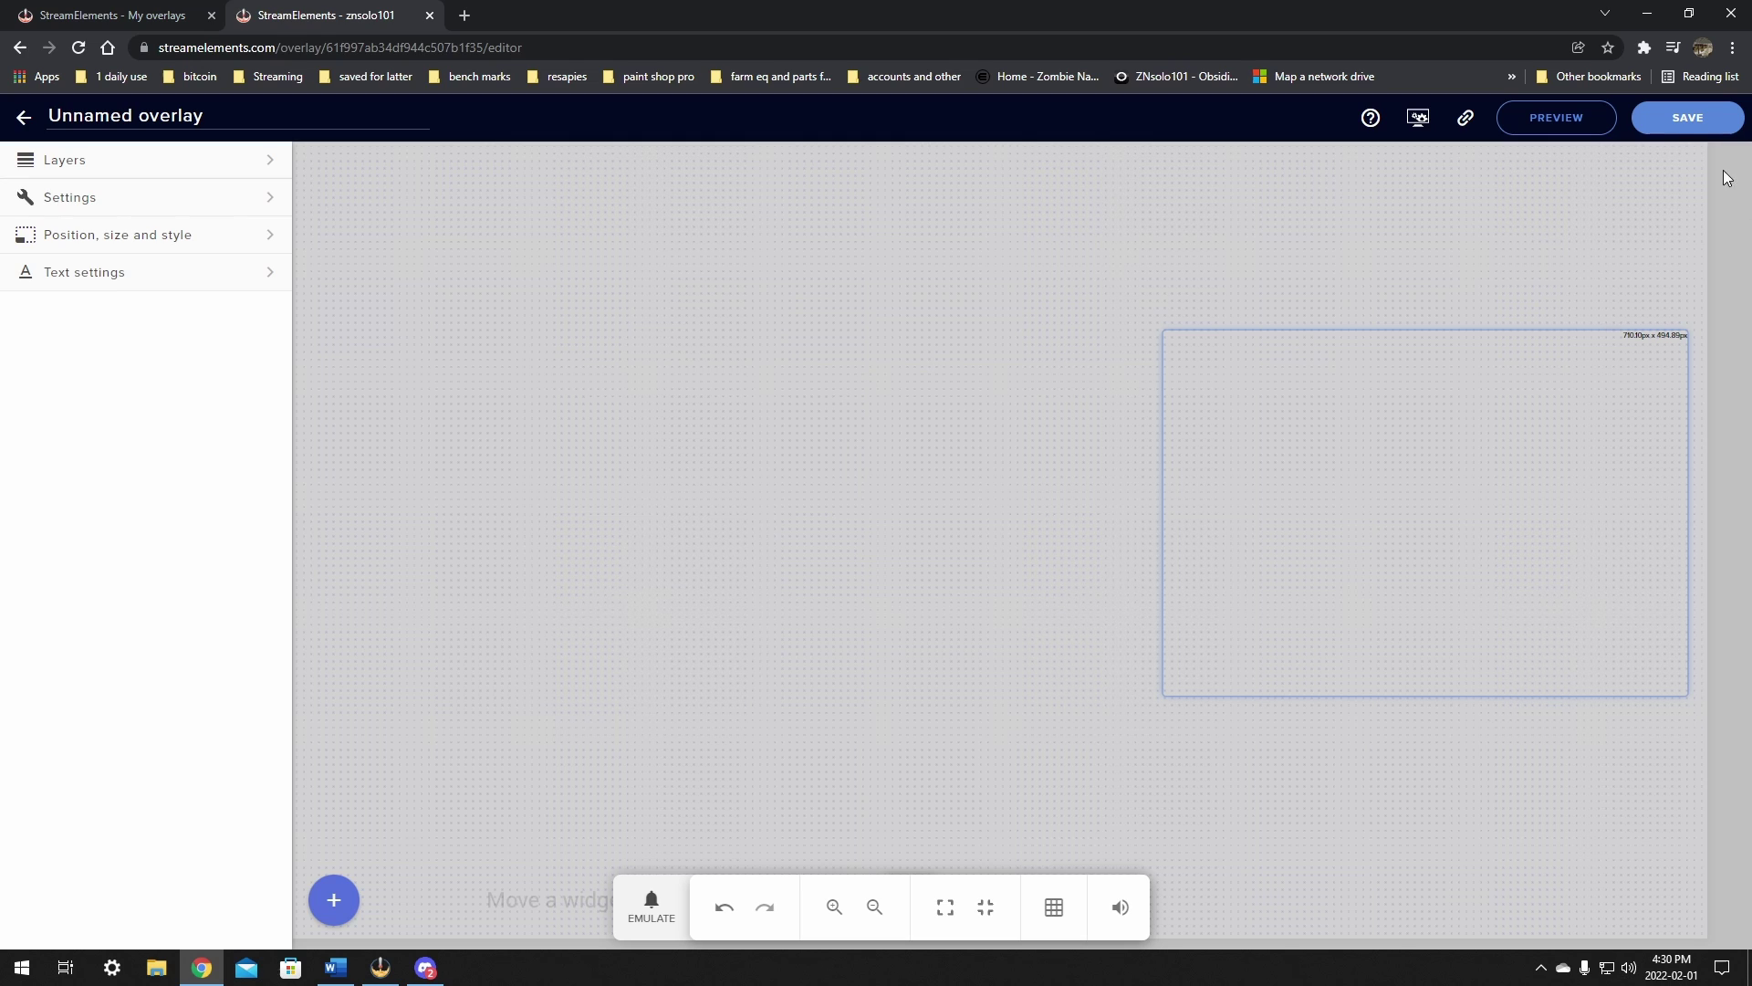
# Step: Save the Unnamed overlay, entering 'music 2' as its overlay name
pyautogui.click(1688, 119)
pyautogui.click(688, 527)
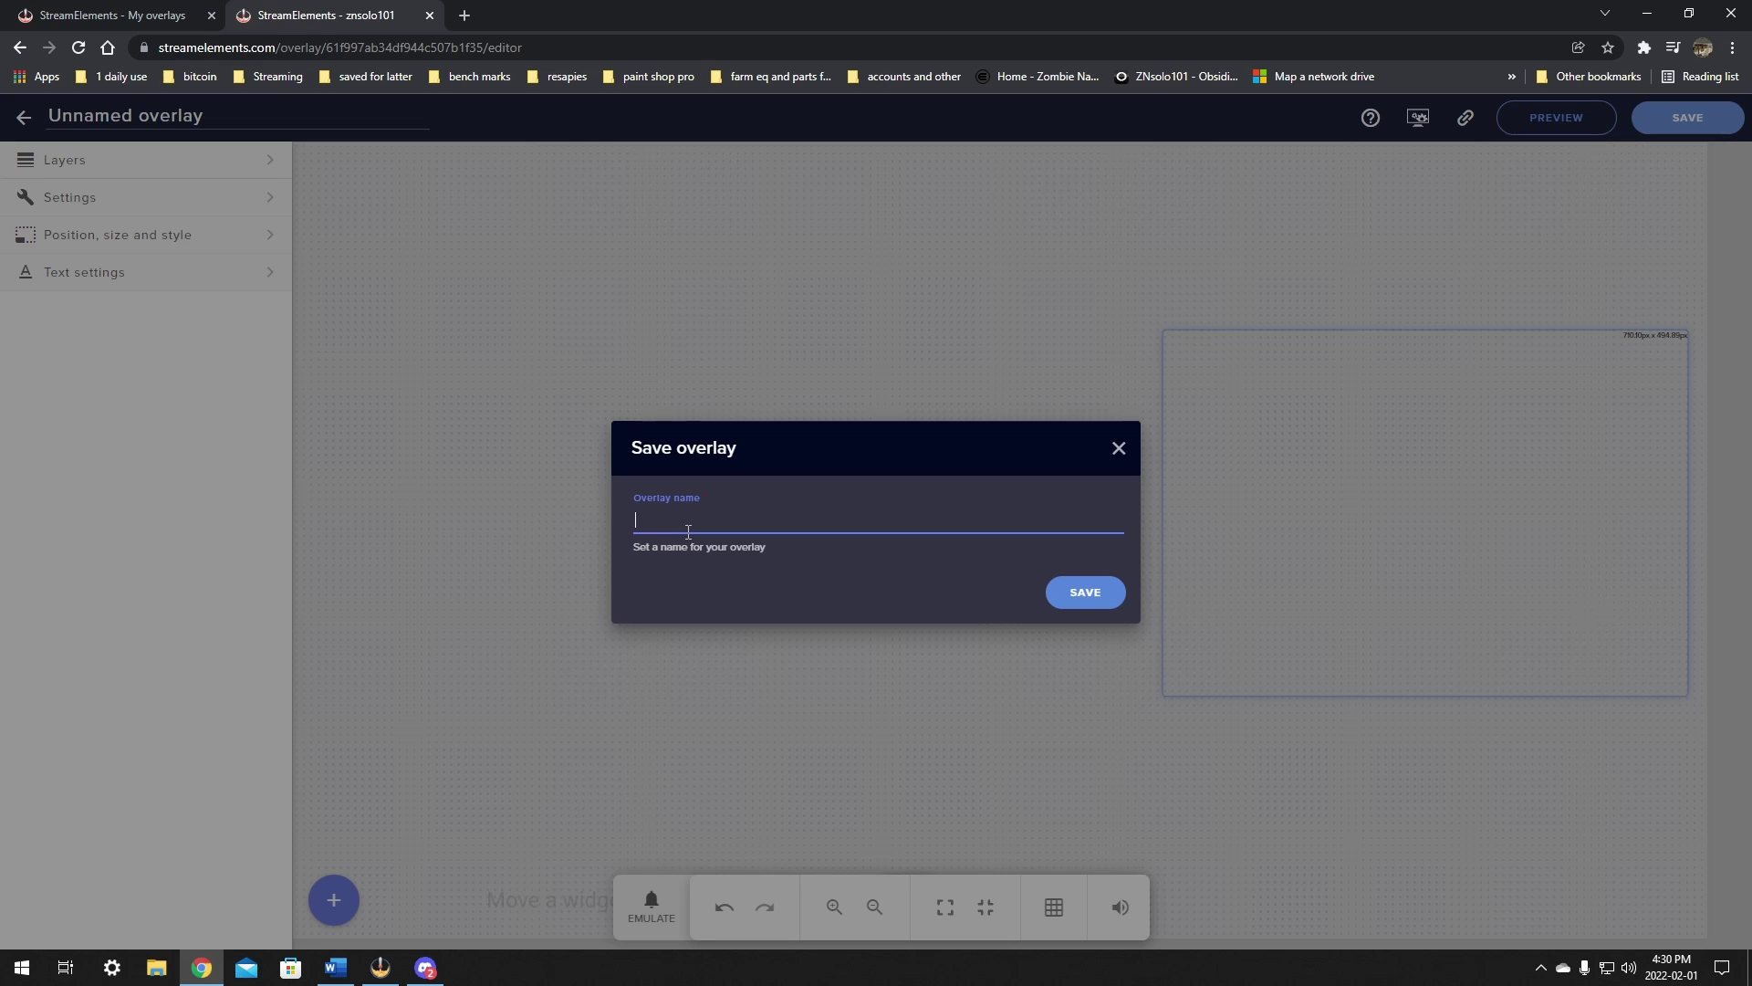
pyautogui.write('music 2')
pyautogui.click(1086, 594)
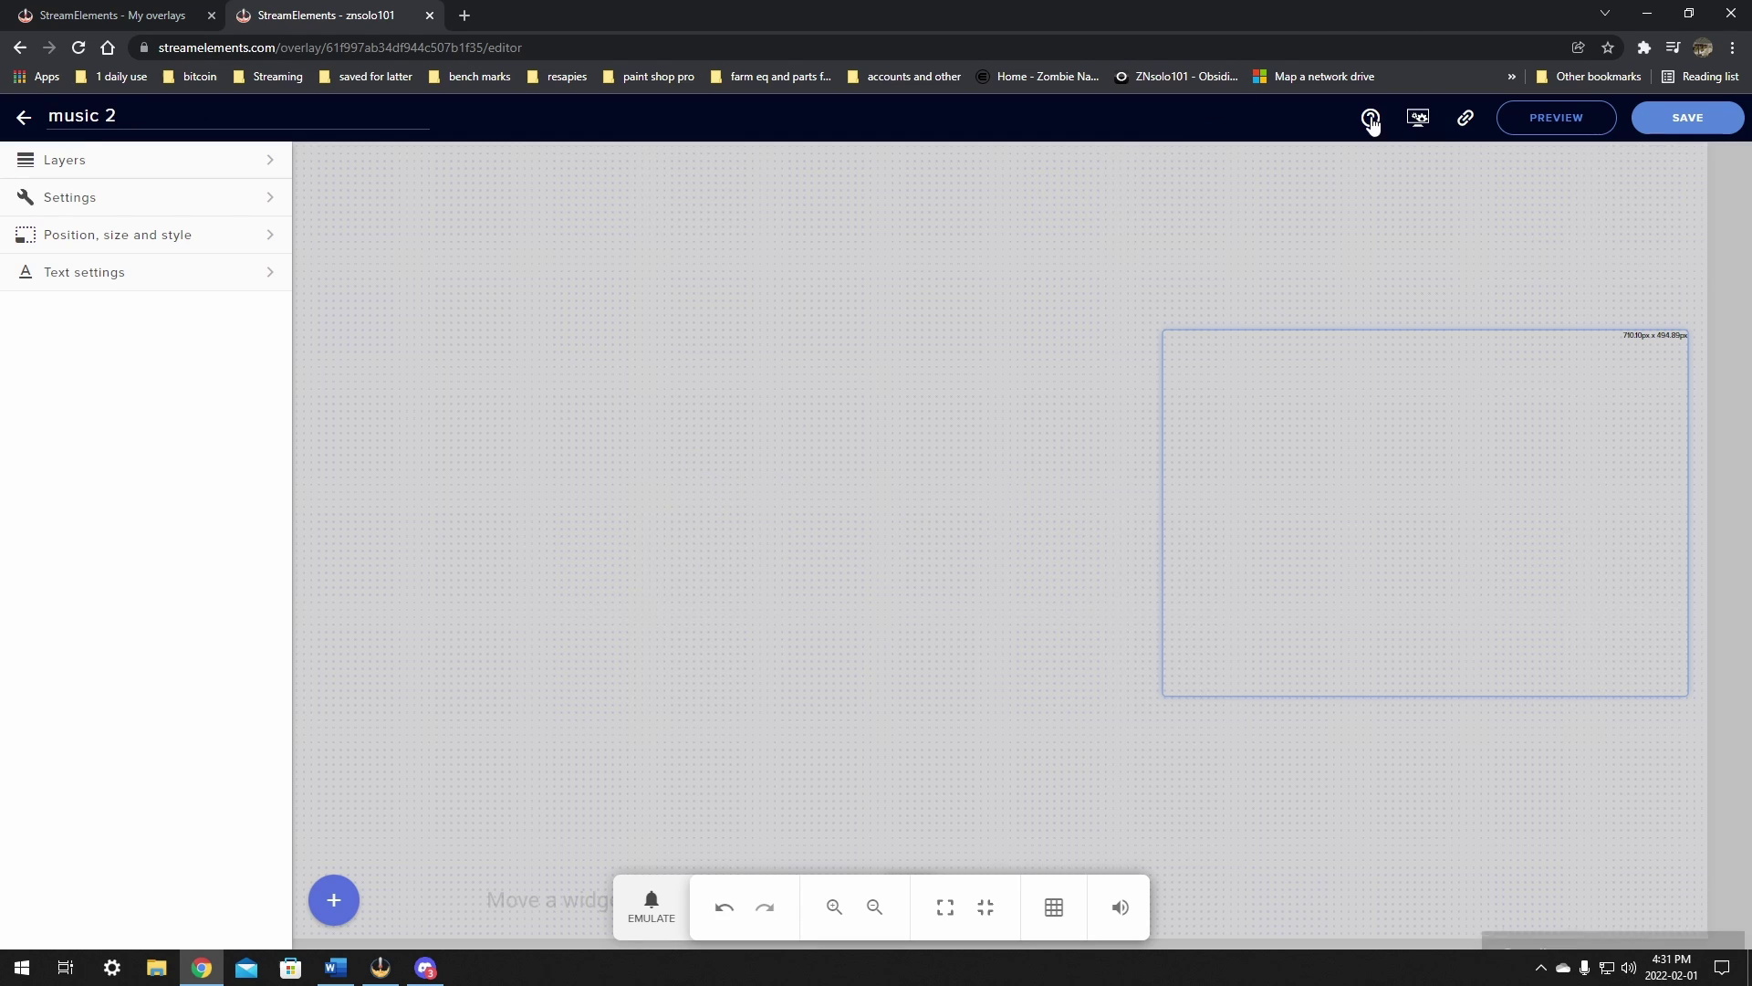
# Step: Copy the overlay link and add an OBS browser source named 'music 2'
pyautogui.click(1465, 126)
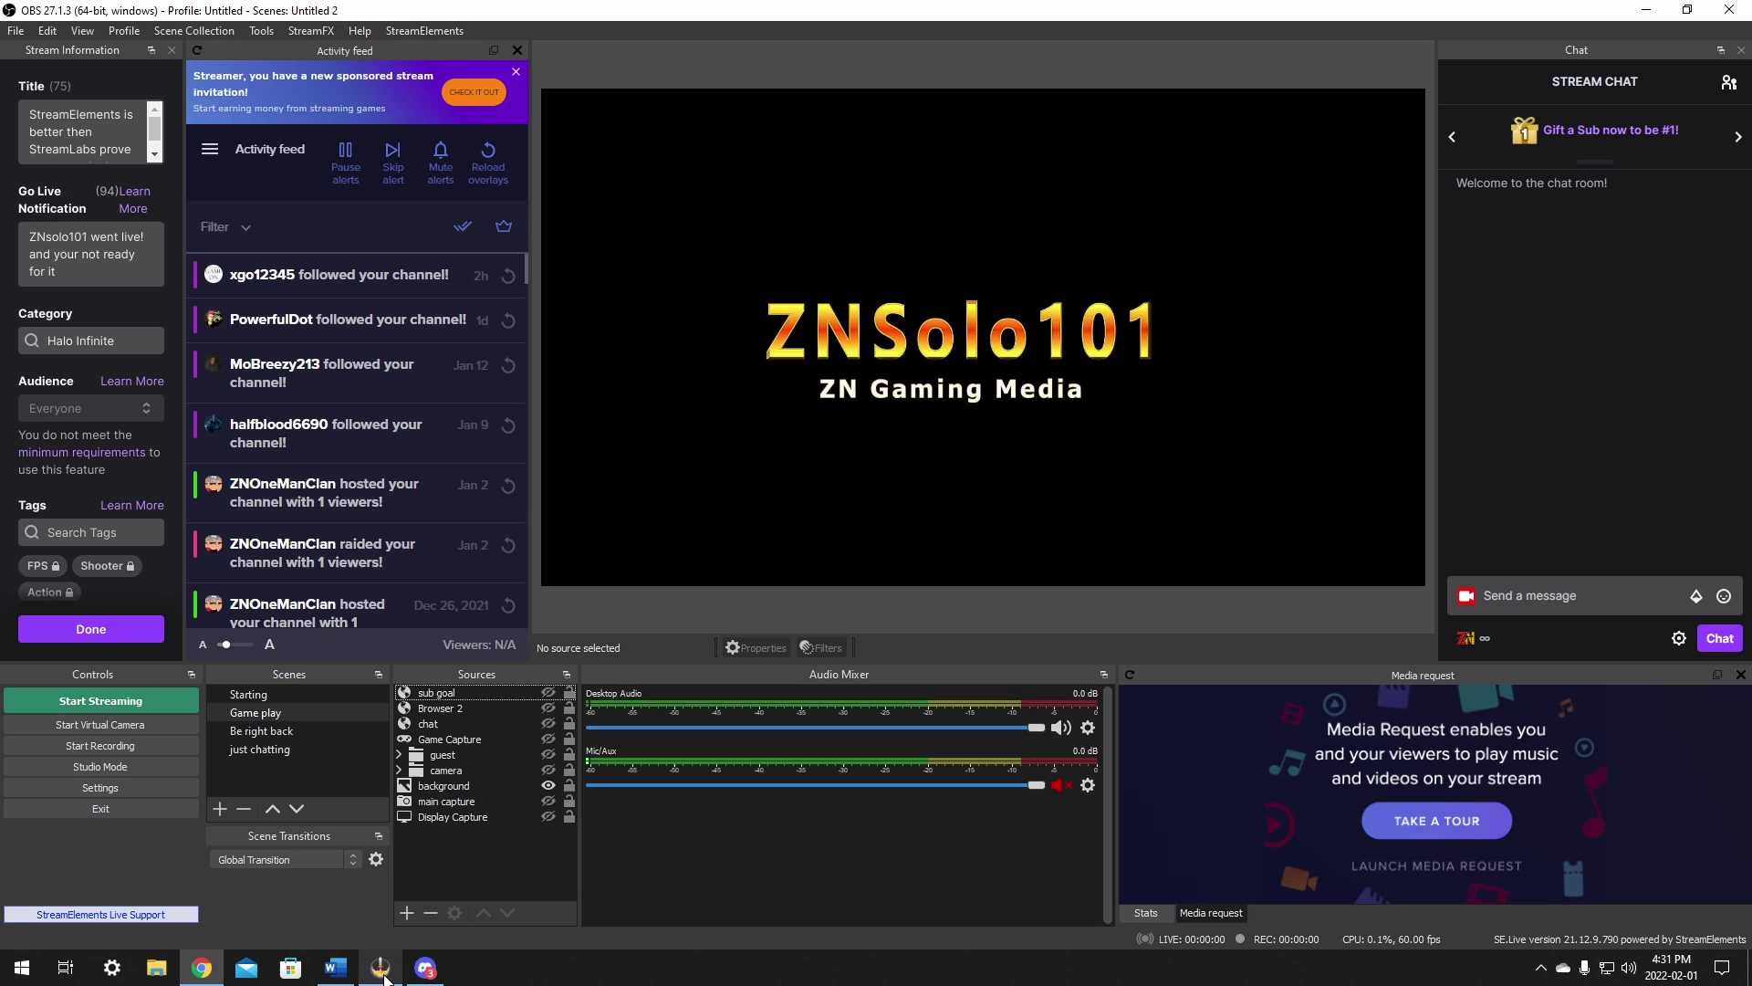
pyautogui.click(381, 967)
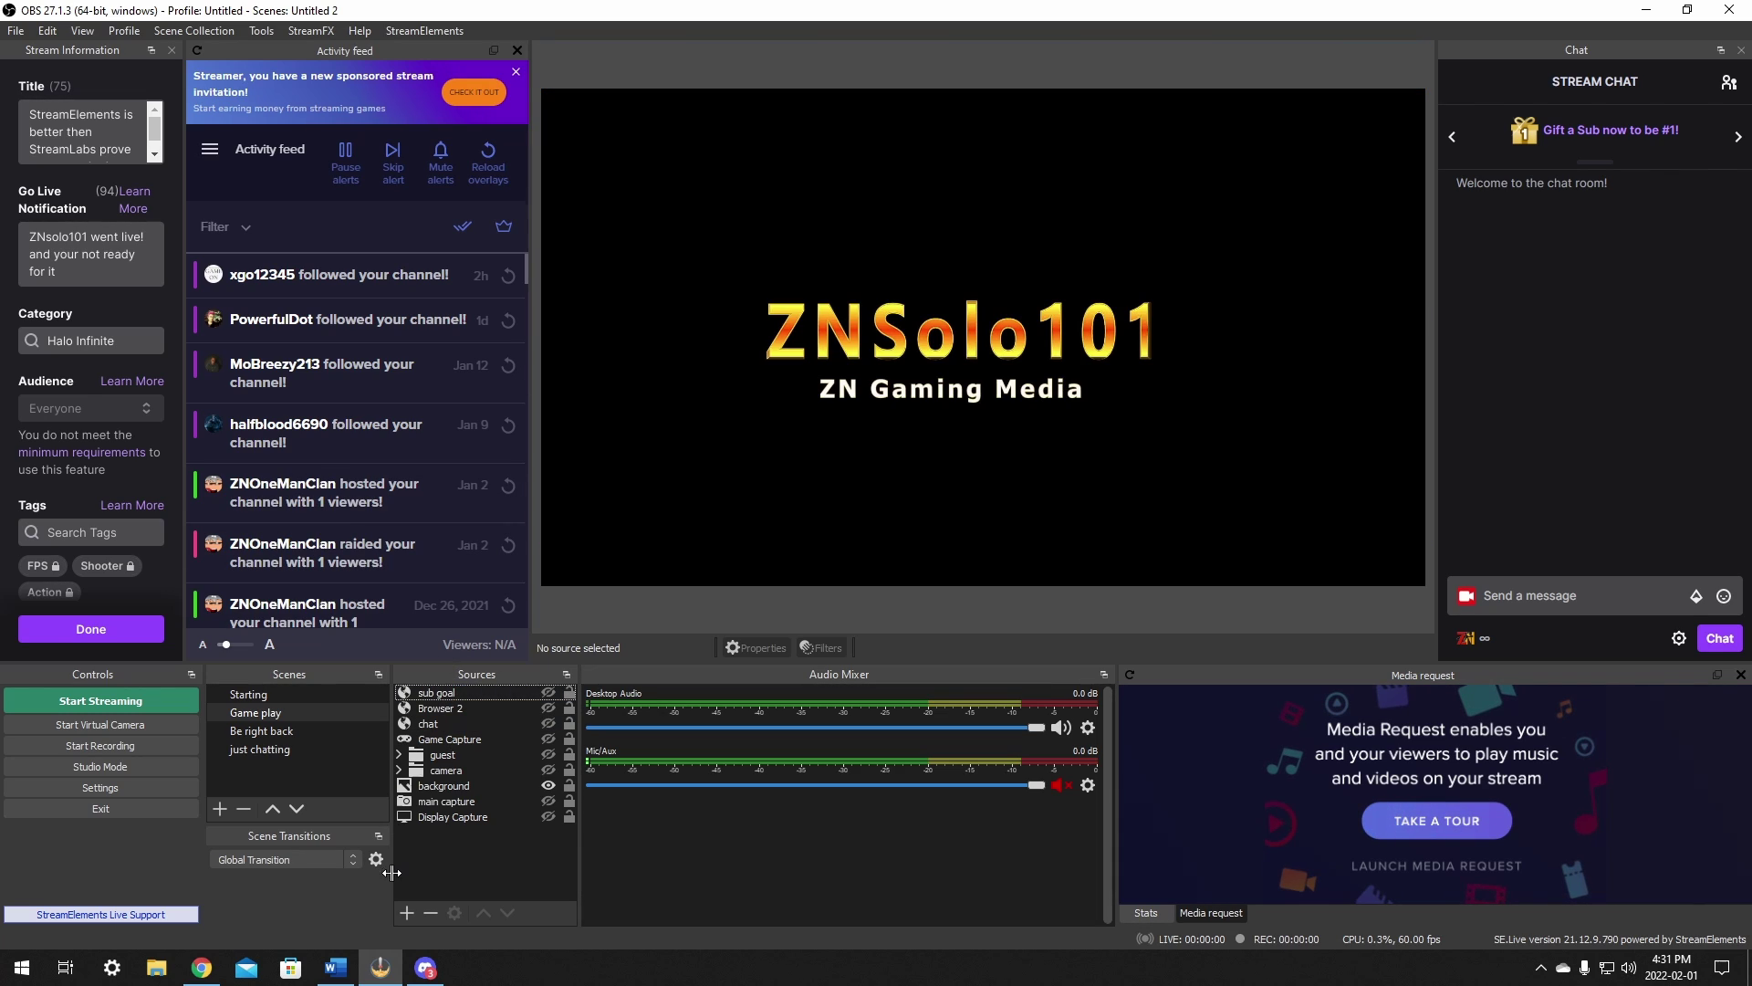
pyautogui.click(406, 911)
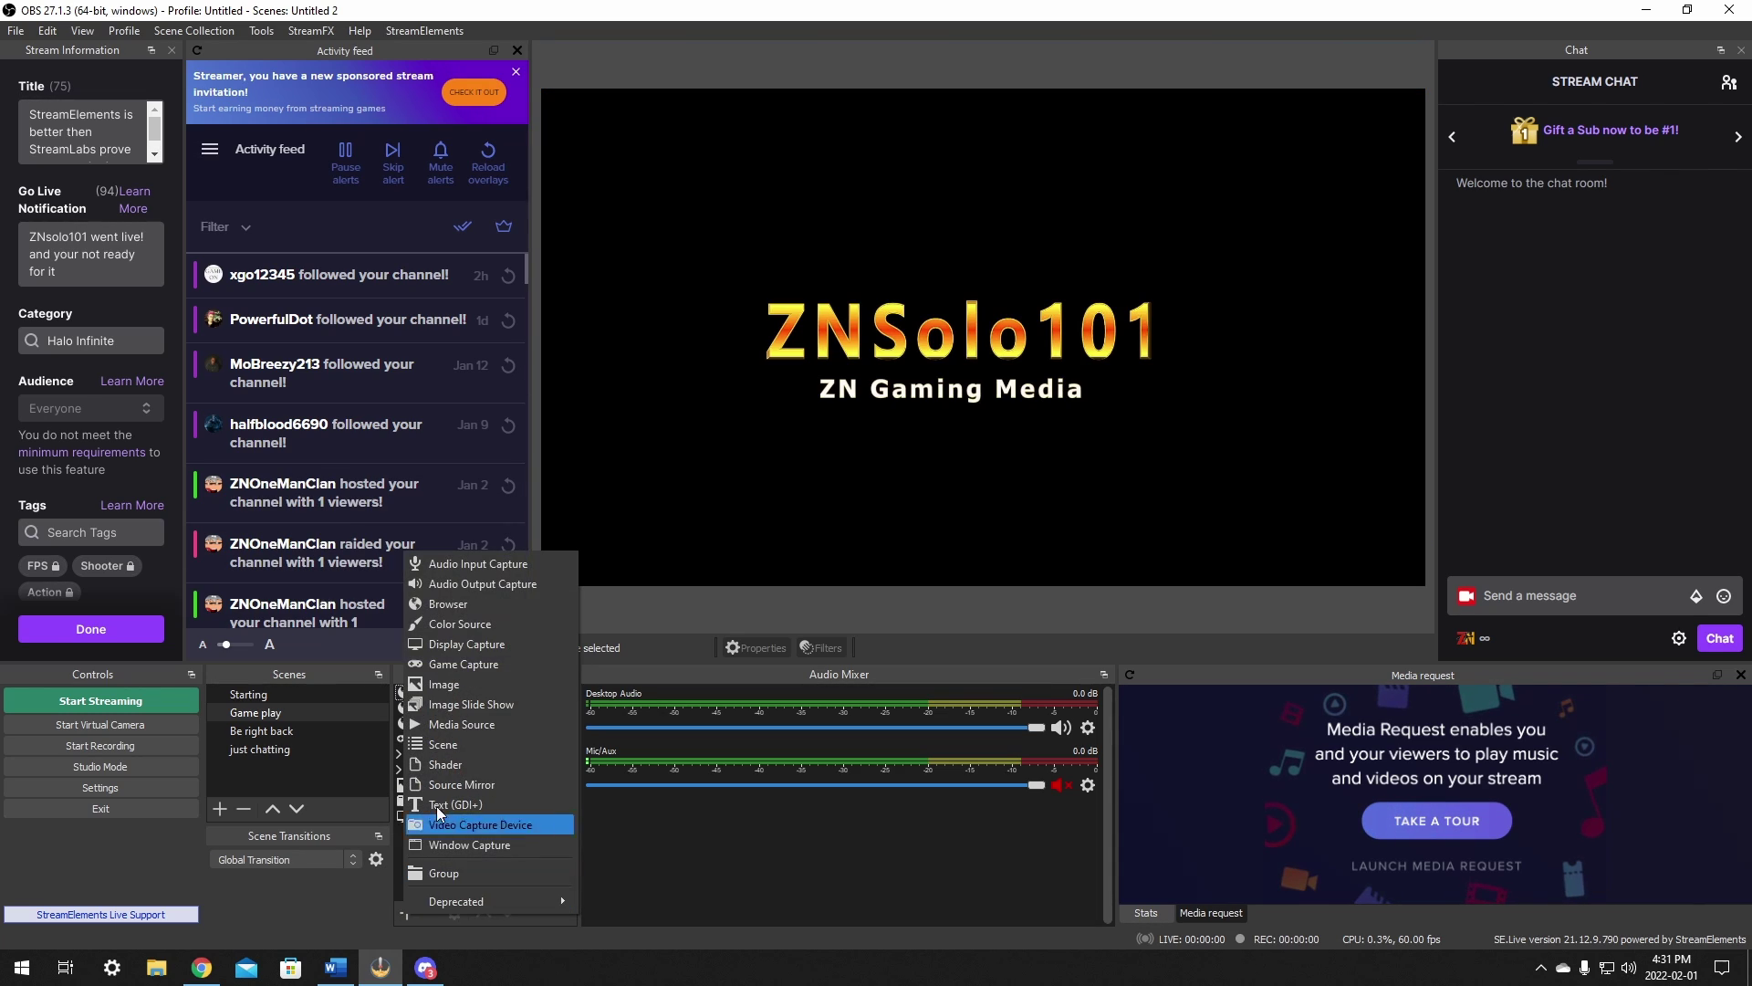
pyautogui.click(490, 600)
pyautogui.moveTo(765, 376); pyautogui.dragTo(683, 376)
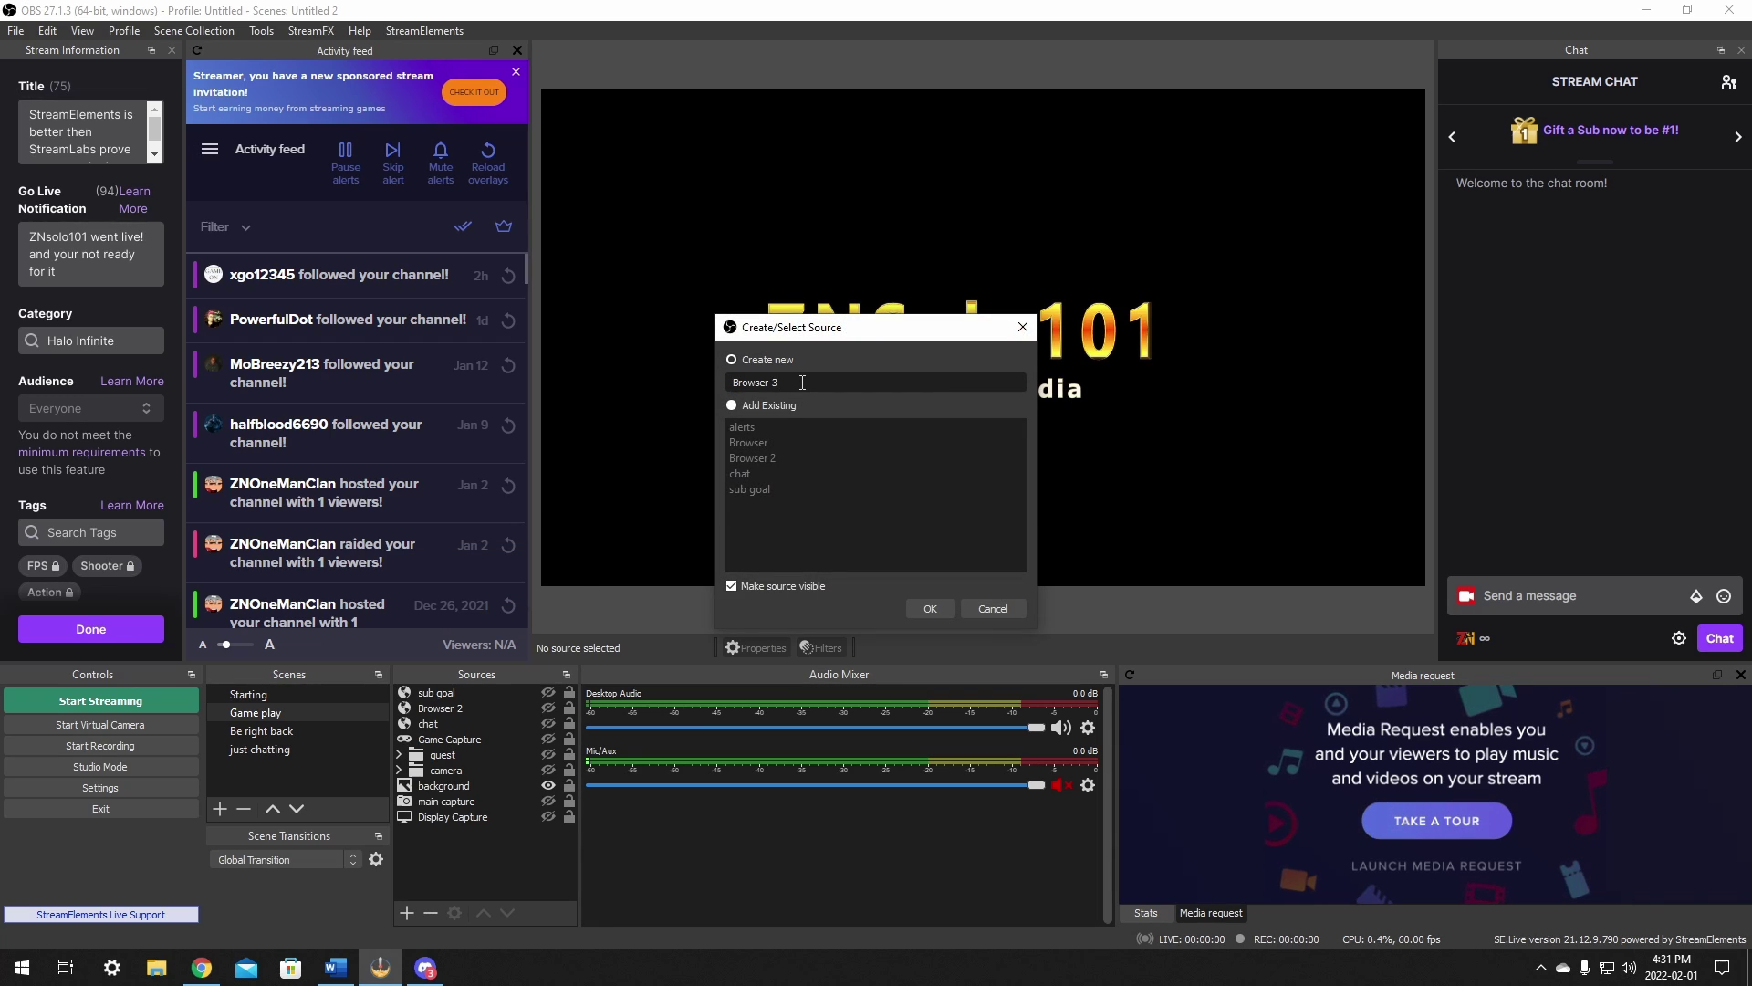
pyautogui.write('music 2')
pyautogui.click(930, 608)
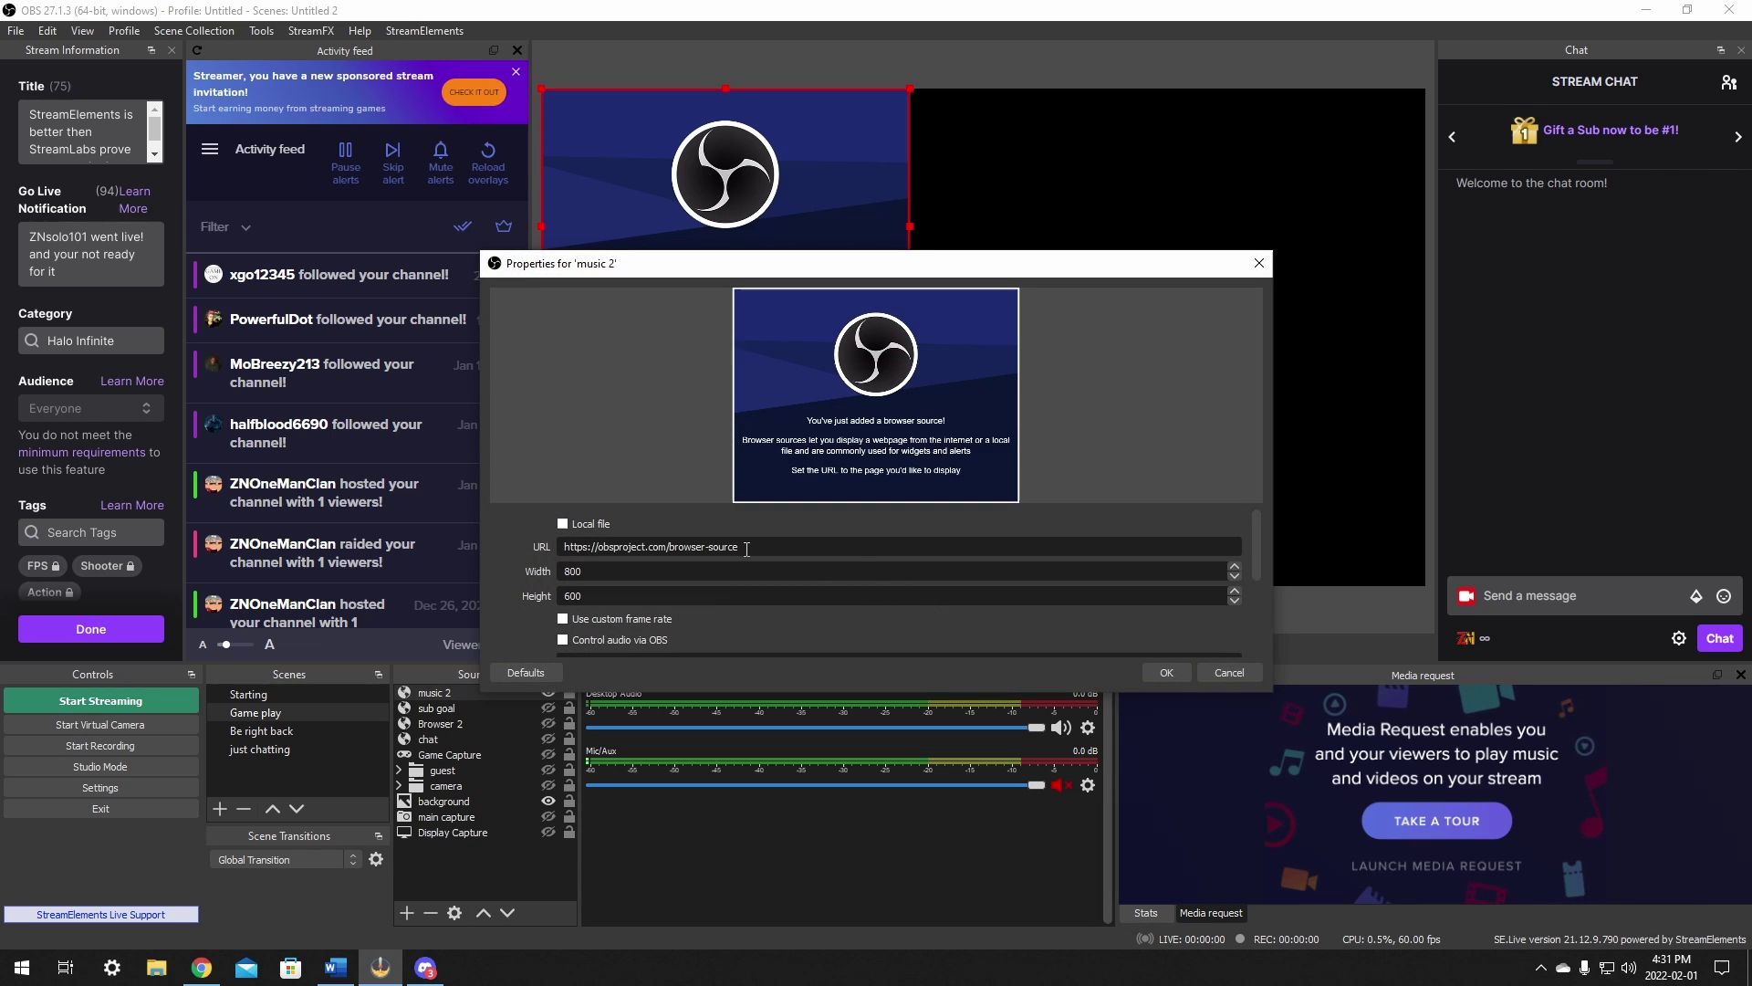
# Step: Paste the overlay URL into the source and set its size to 1920 by 1080
pyautogui.moveTo(757, 545); pyautogui.dragTo(552, 547)
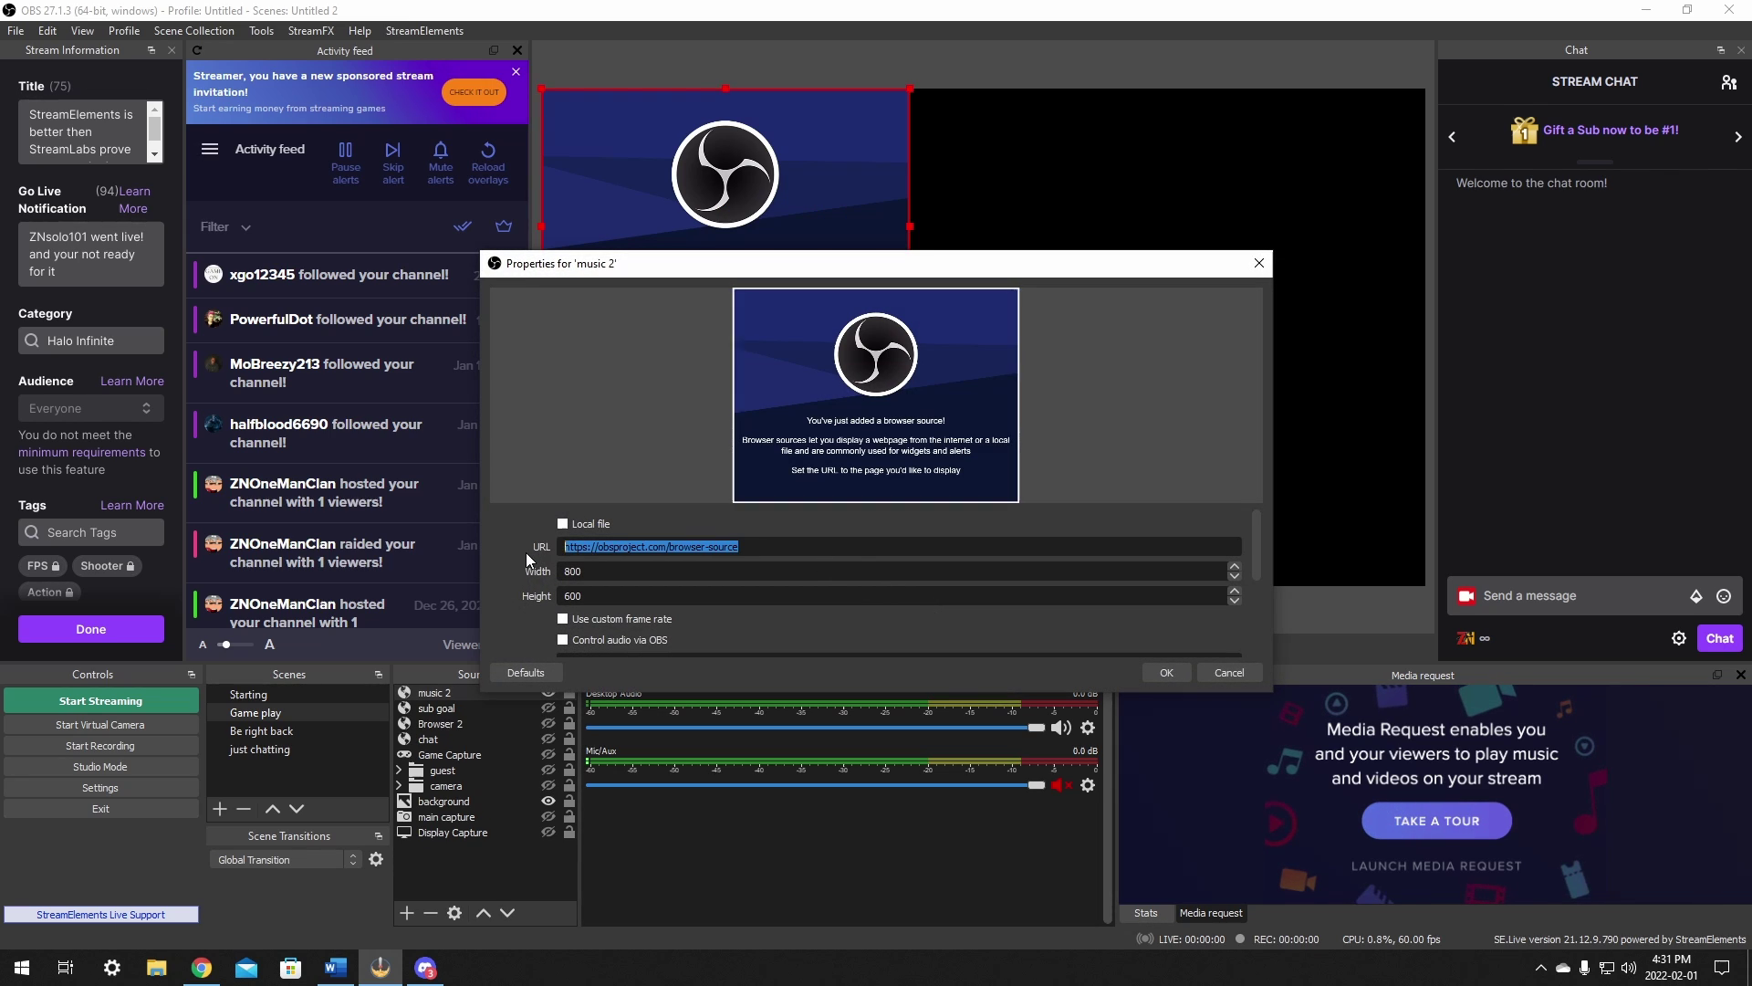
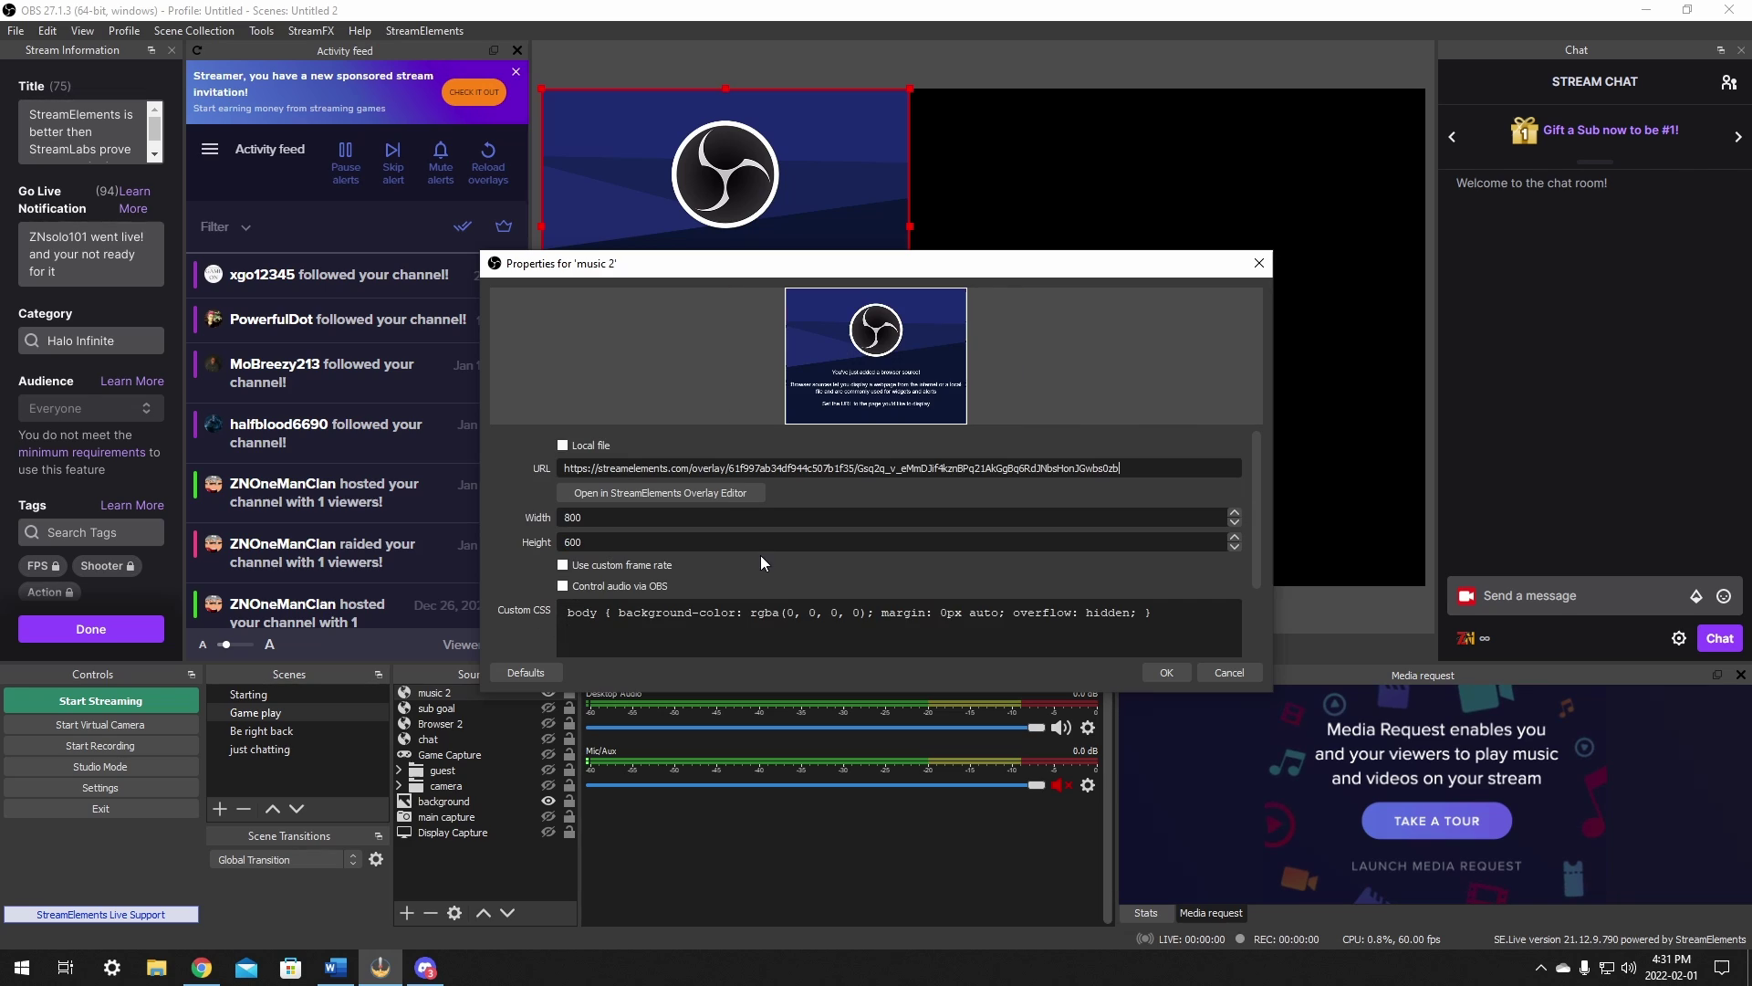
pyautogui.click(595, 517)
pyautogui.moveTo(595, 516); pyautogui.dragTo(541, 521)
pyautogui.write('1920')
pyautogui.moveTo(577, 542); pyautogui.dragTo(529, 546)
pyautogui.write('1079')
pyautogui.doubleClick(657, 539)
pyautogui.scroll(1, 658, 540)
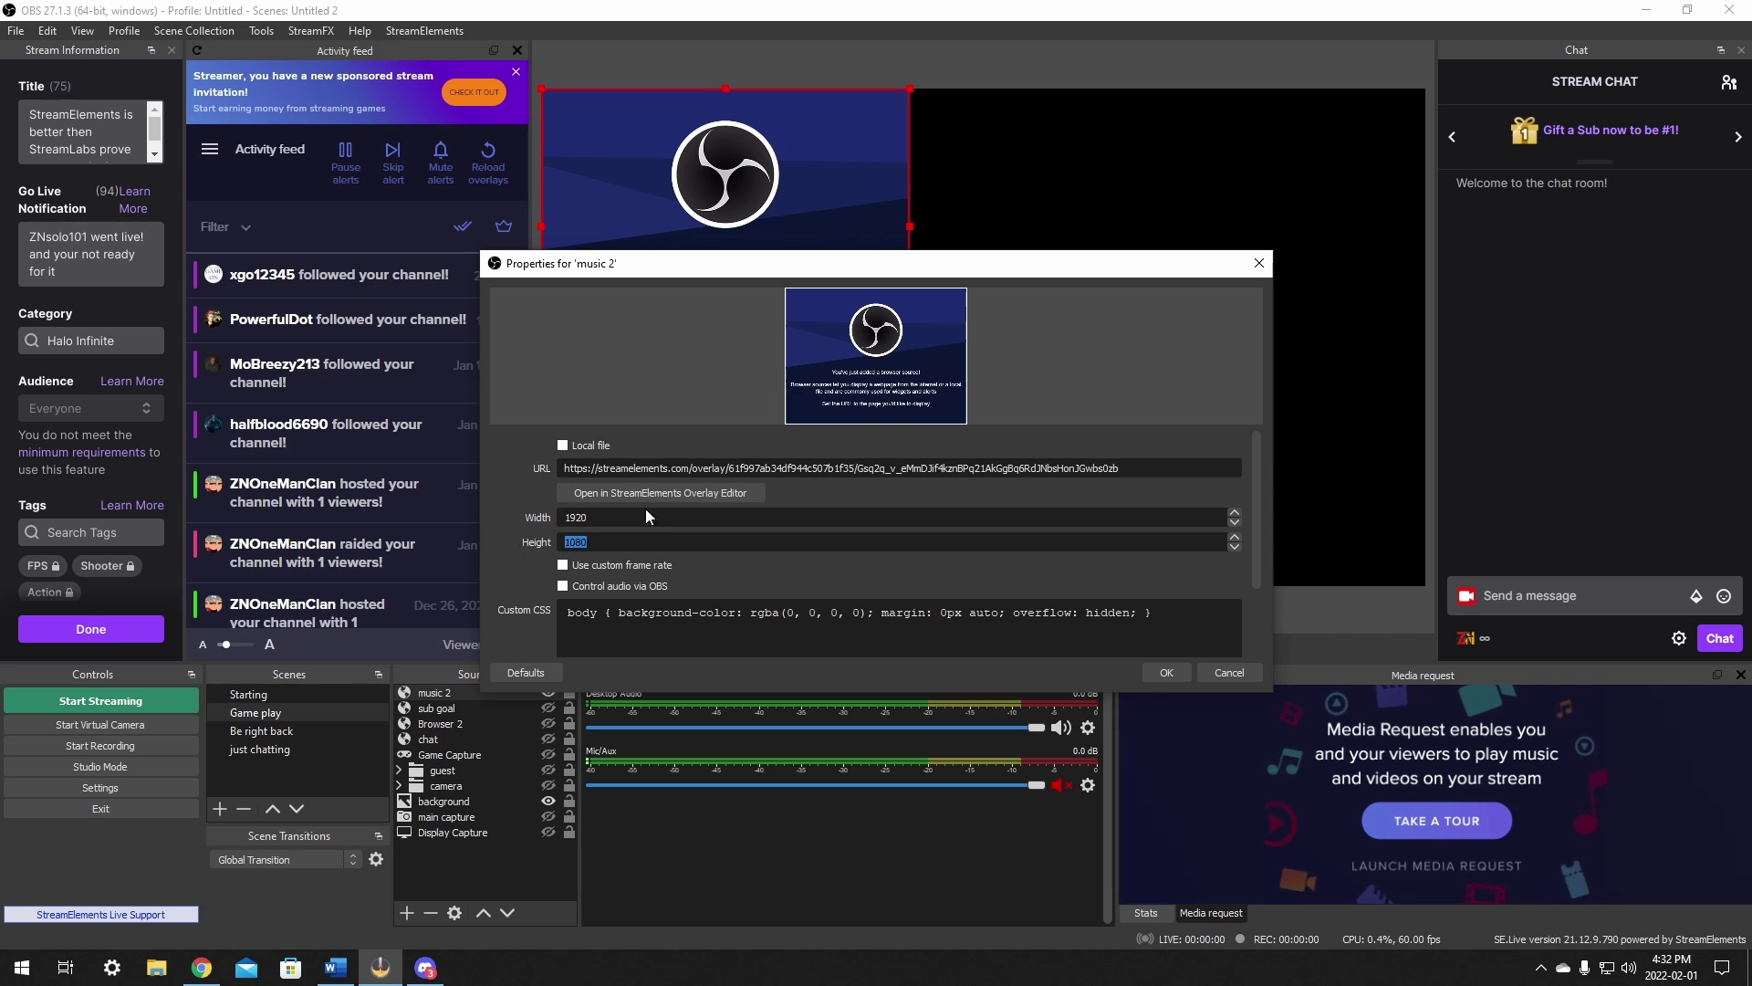
pyautogui.click(1165, 672)
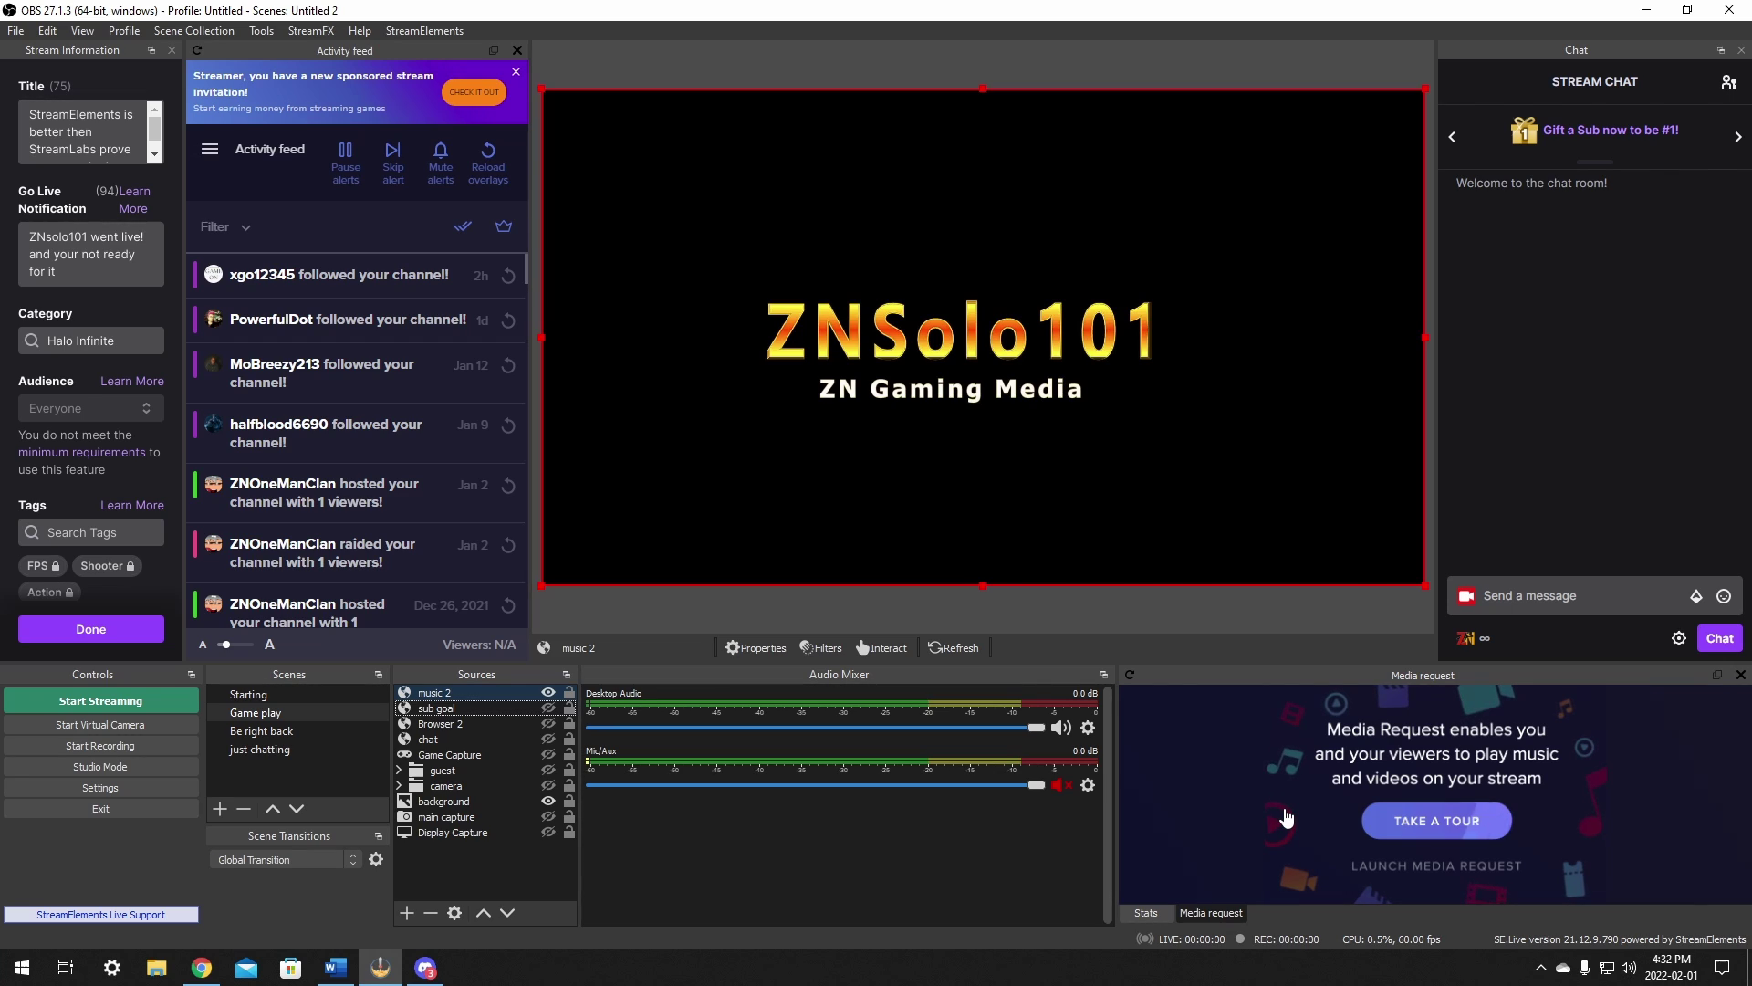
# Step: Float the Media request dock, put White Lotus on stream, then dock it beside Activity feed
pyautogui.doubleClick(1424, 675)
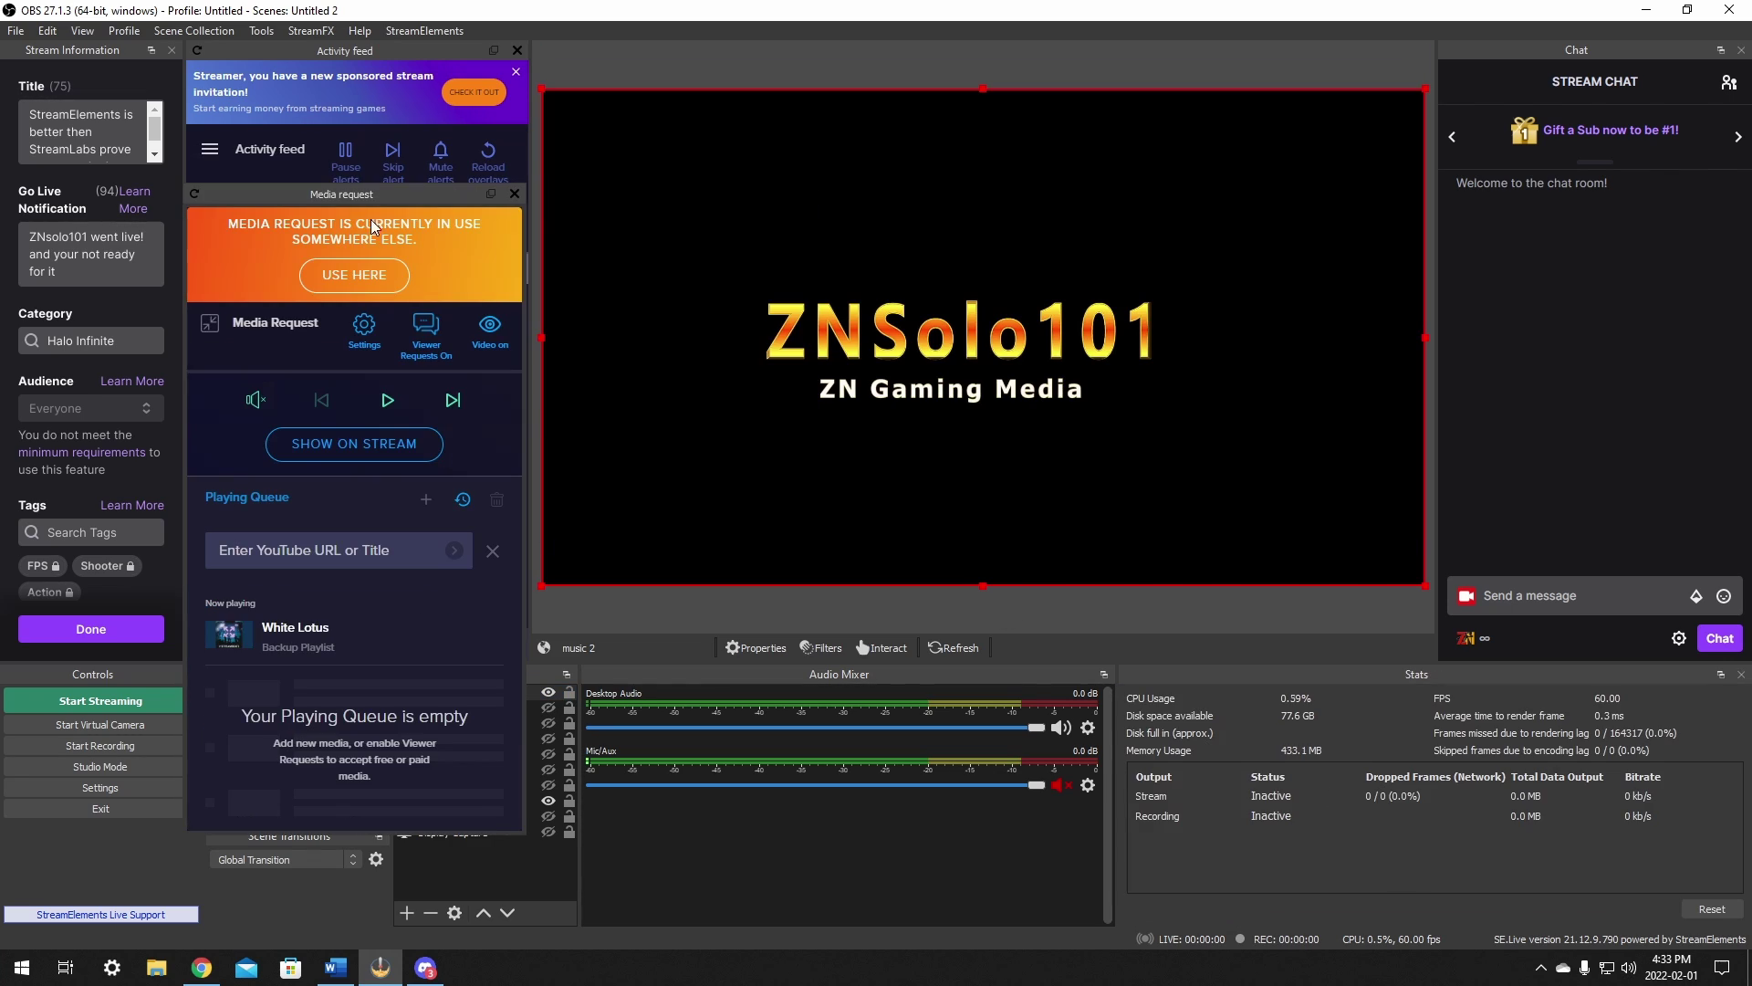
pyautogui.moveTo(394, 194); pyautogui.dragTo(779, 241)
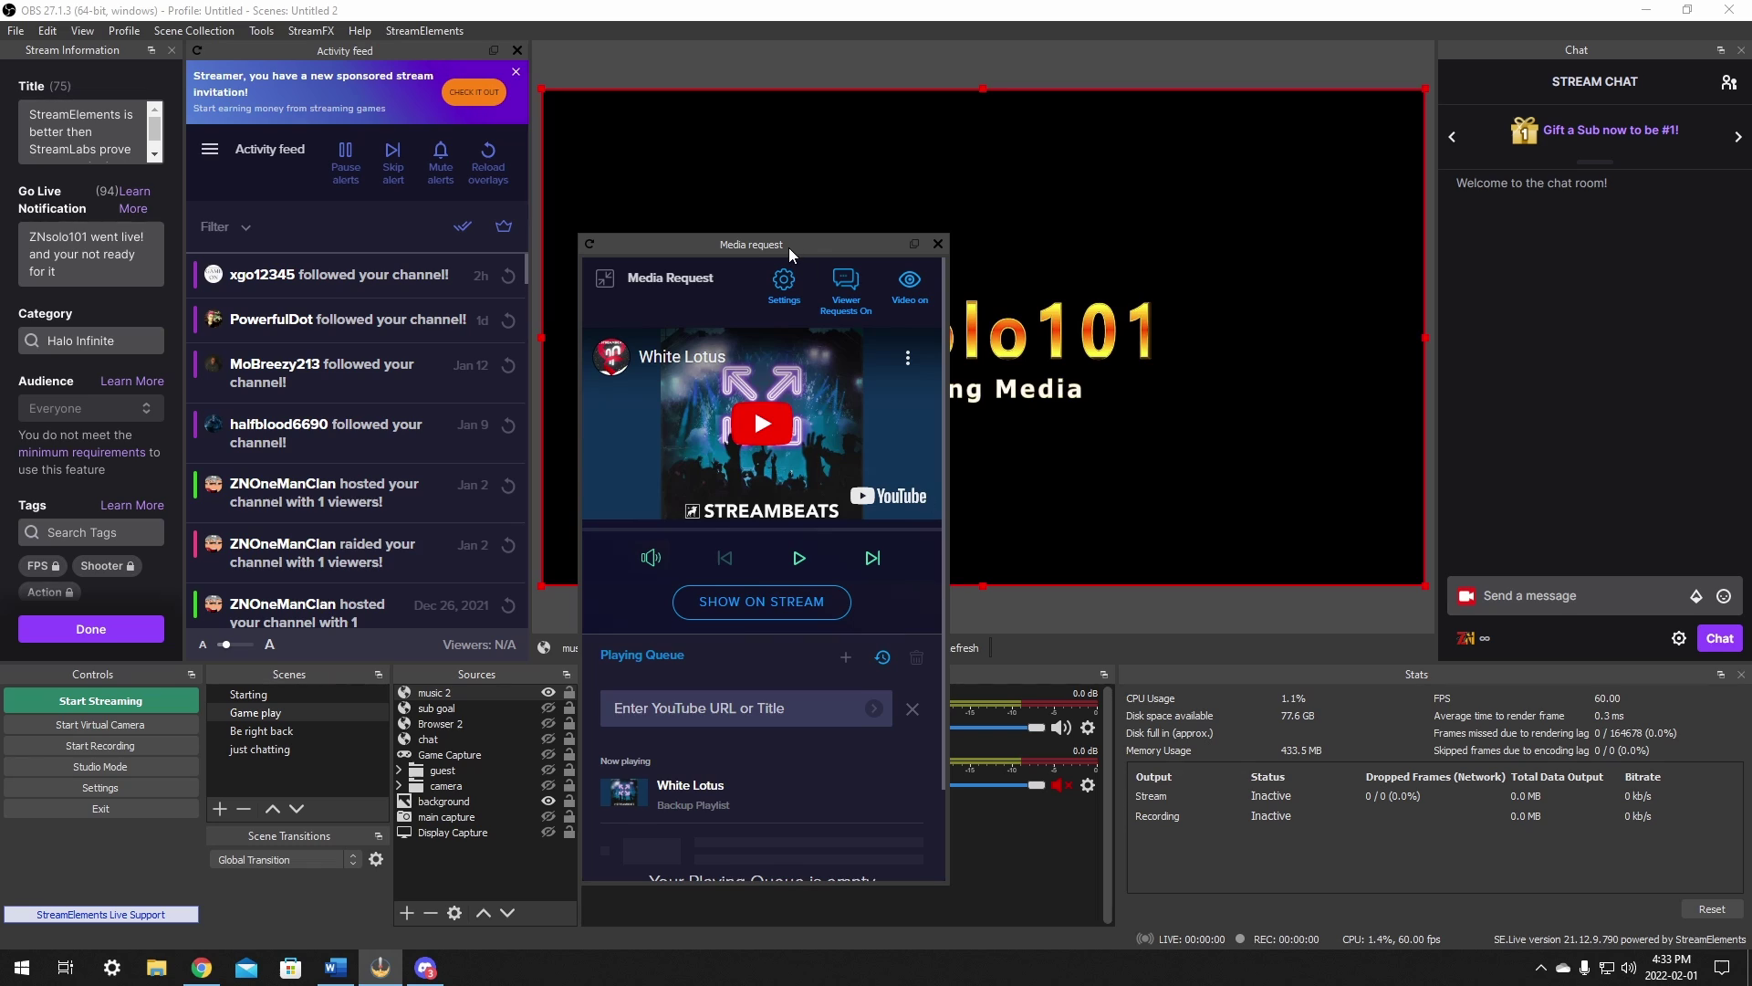
pyautogui.moveTo(789, 243); pyautogui.dragTo(661, 178)
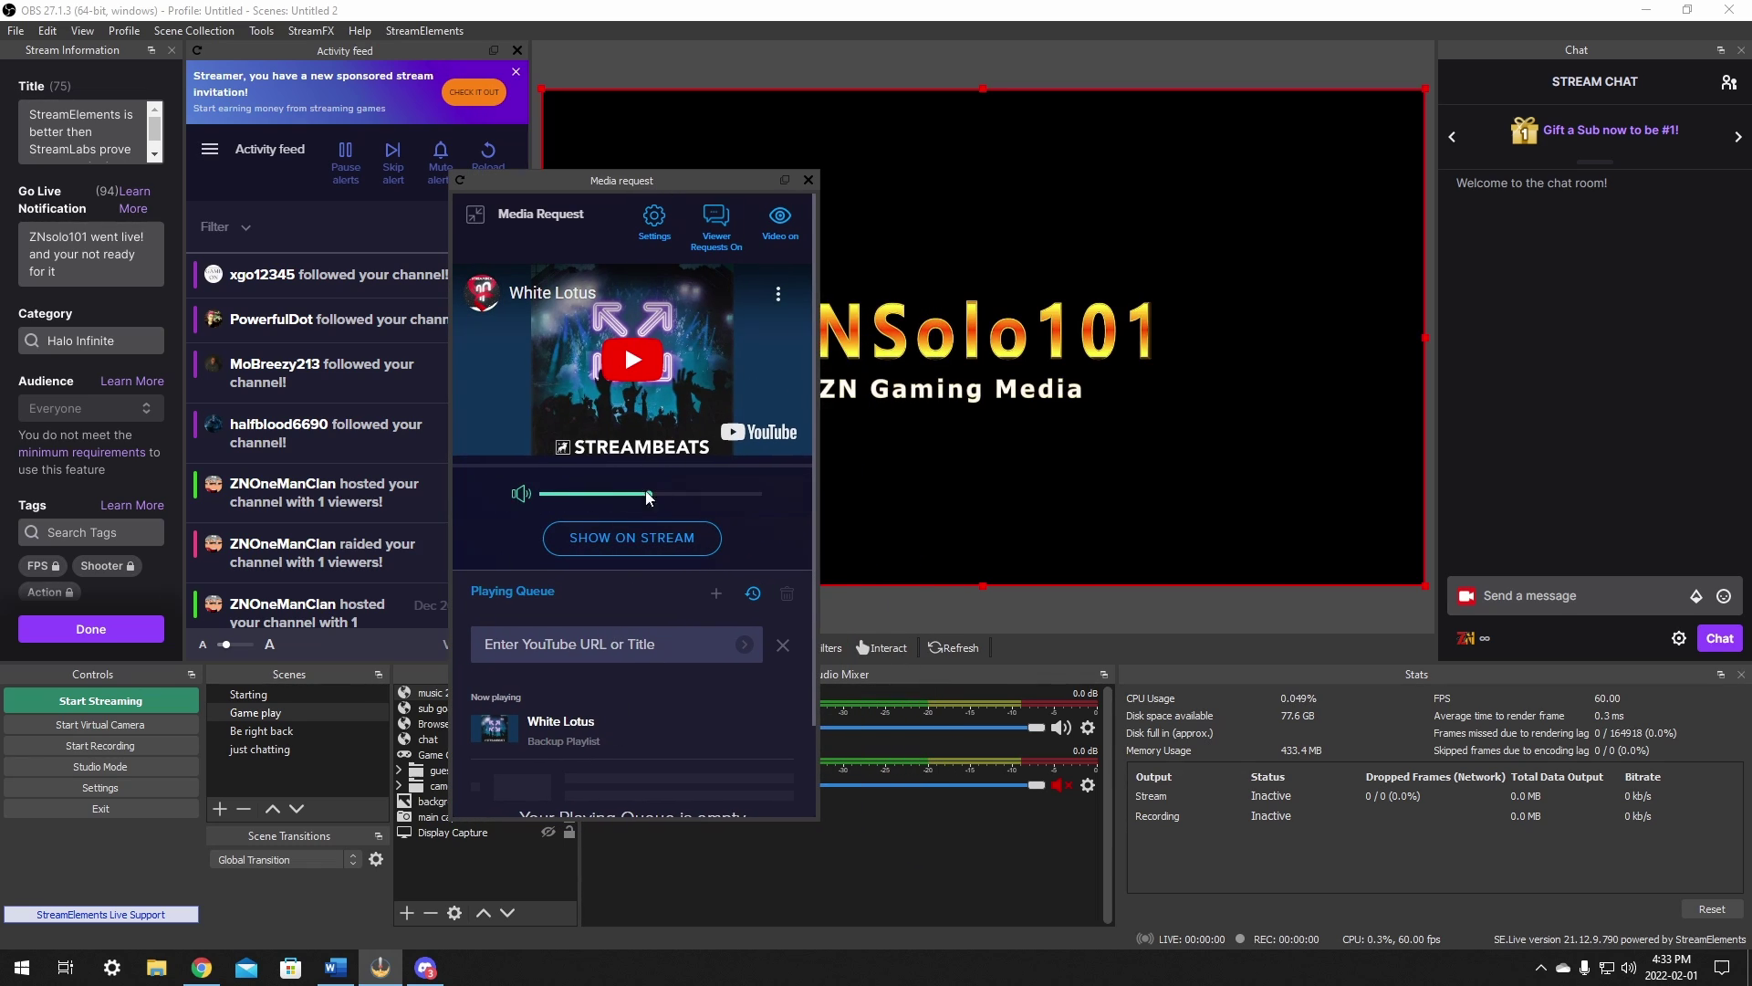
pyautogui.click(662, 548)
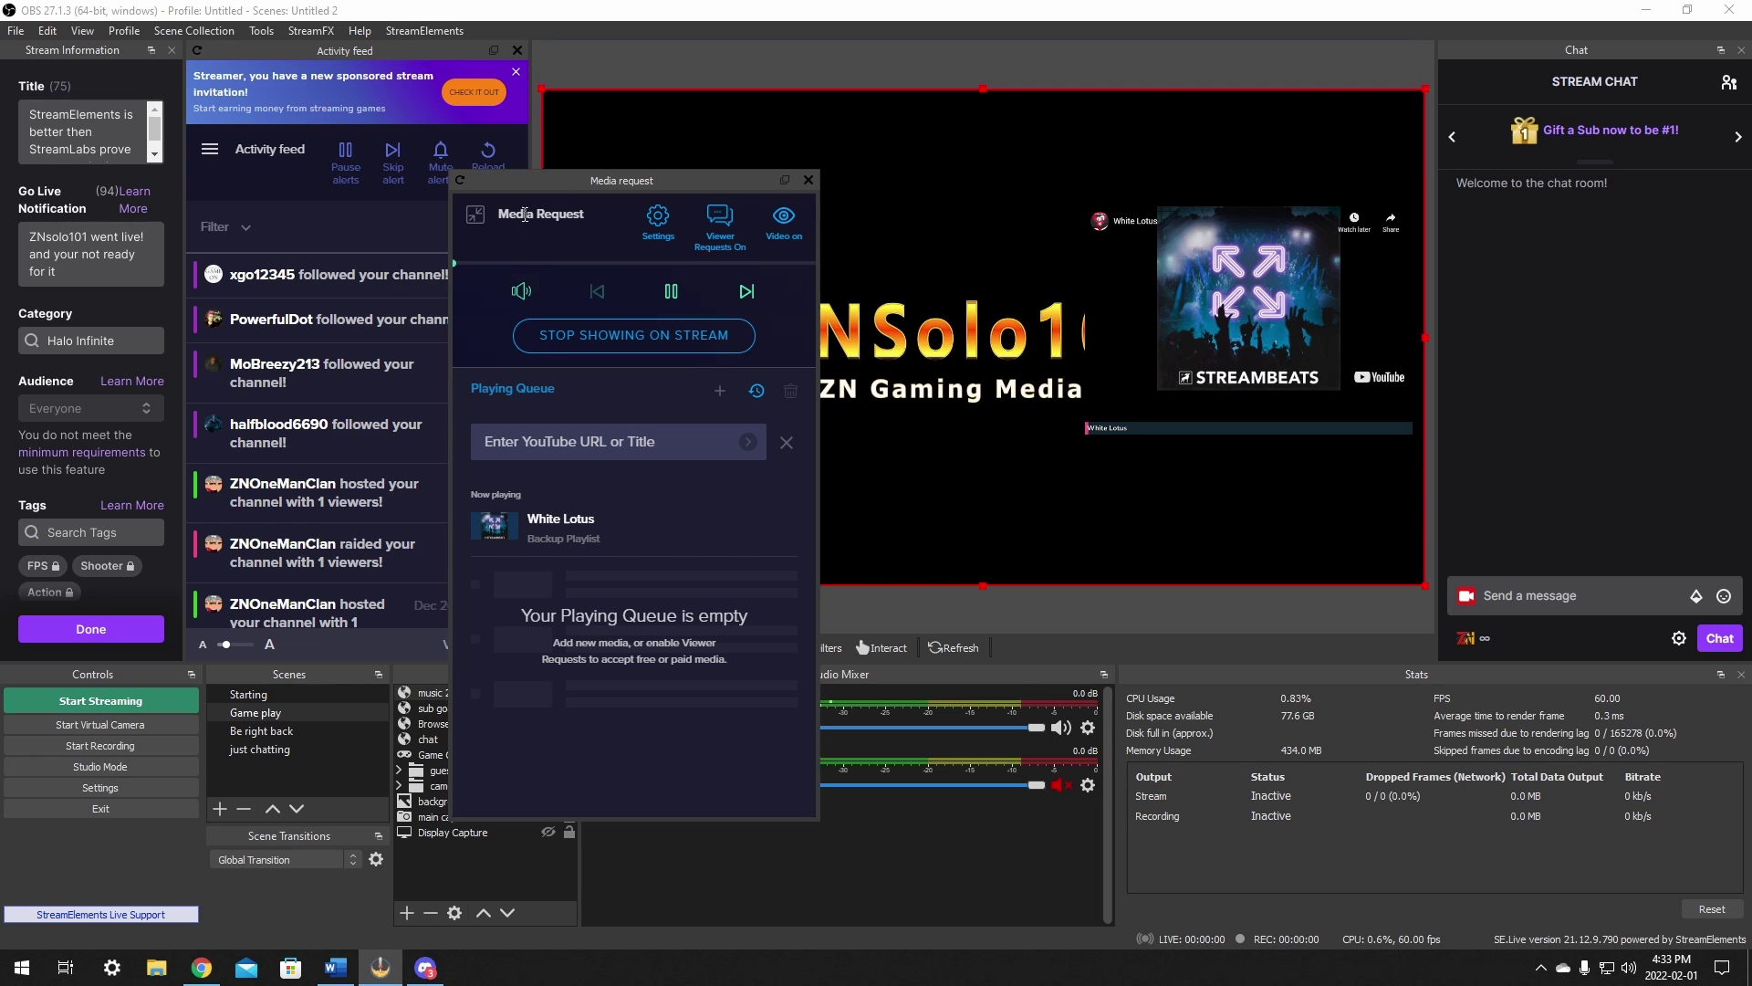
pyautogui.moveTo(725, 187); pyautogui.dragTo(320, 75)
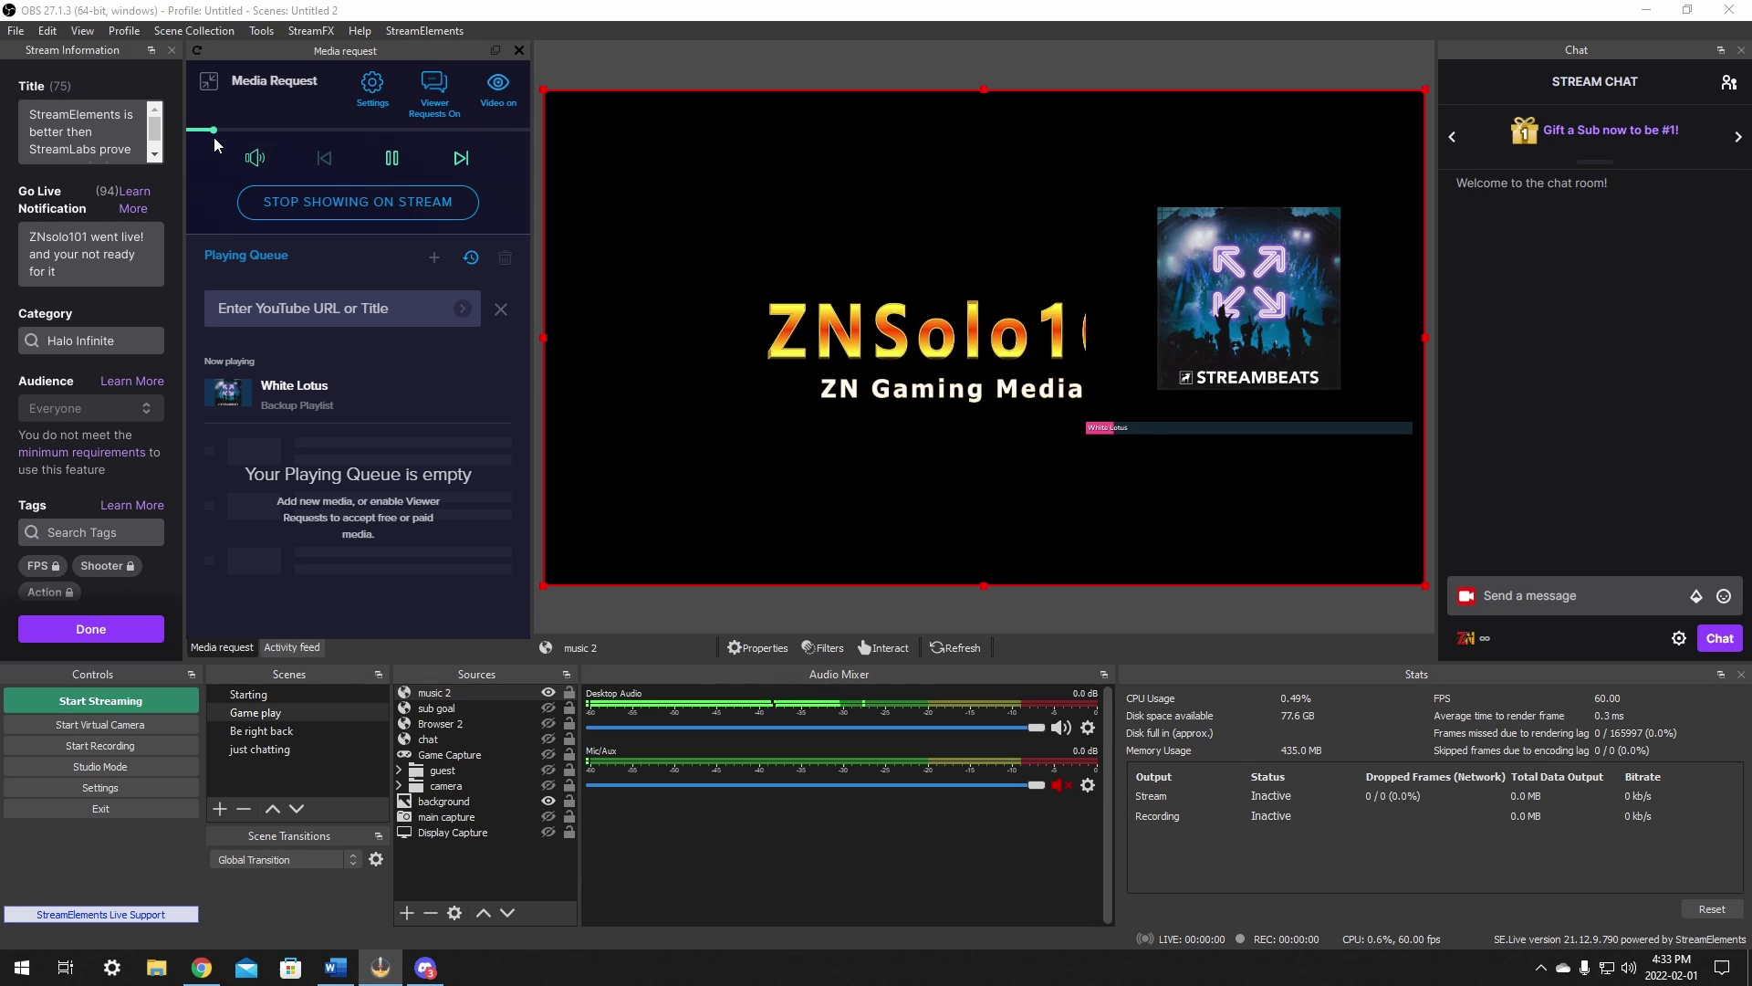
# Step: Shrink music 2 into the scene's bottom-right, then re-save and close the StreamElements overlay editor
pyautogui.moveTo(544, 90); pyautogui.dragTo(887, 283)
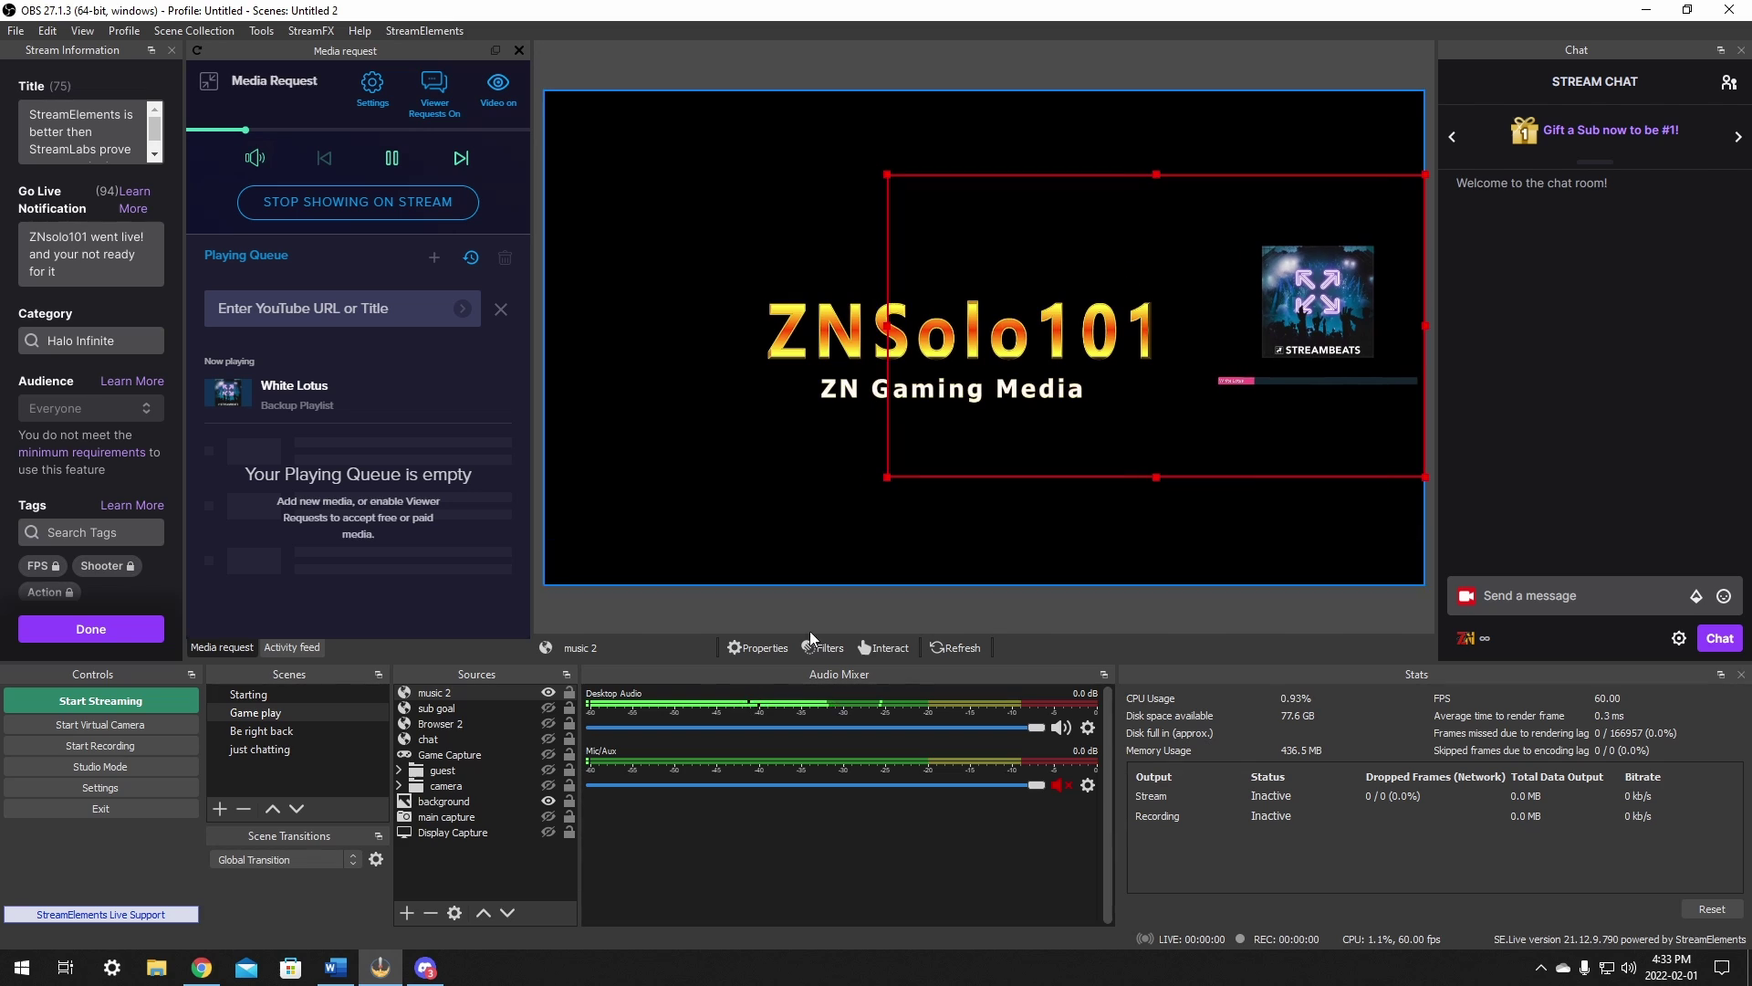
pyautogui.hotkey('alt', 'Tab')
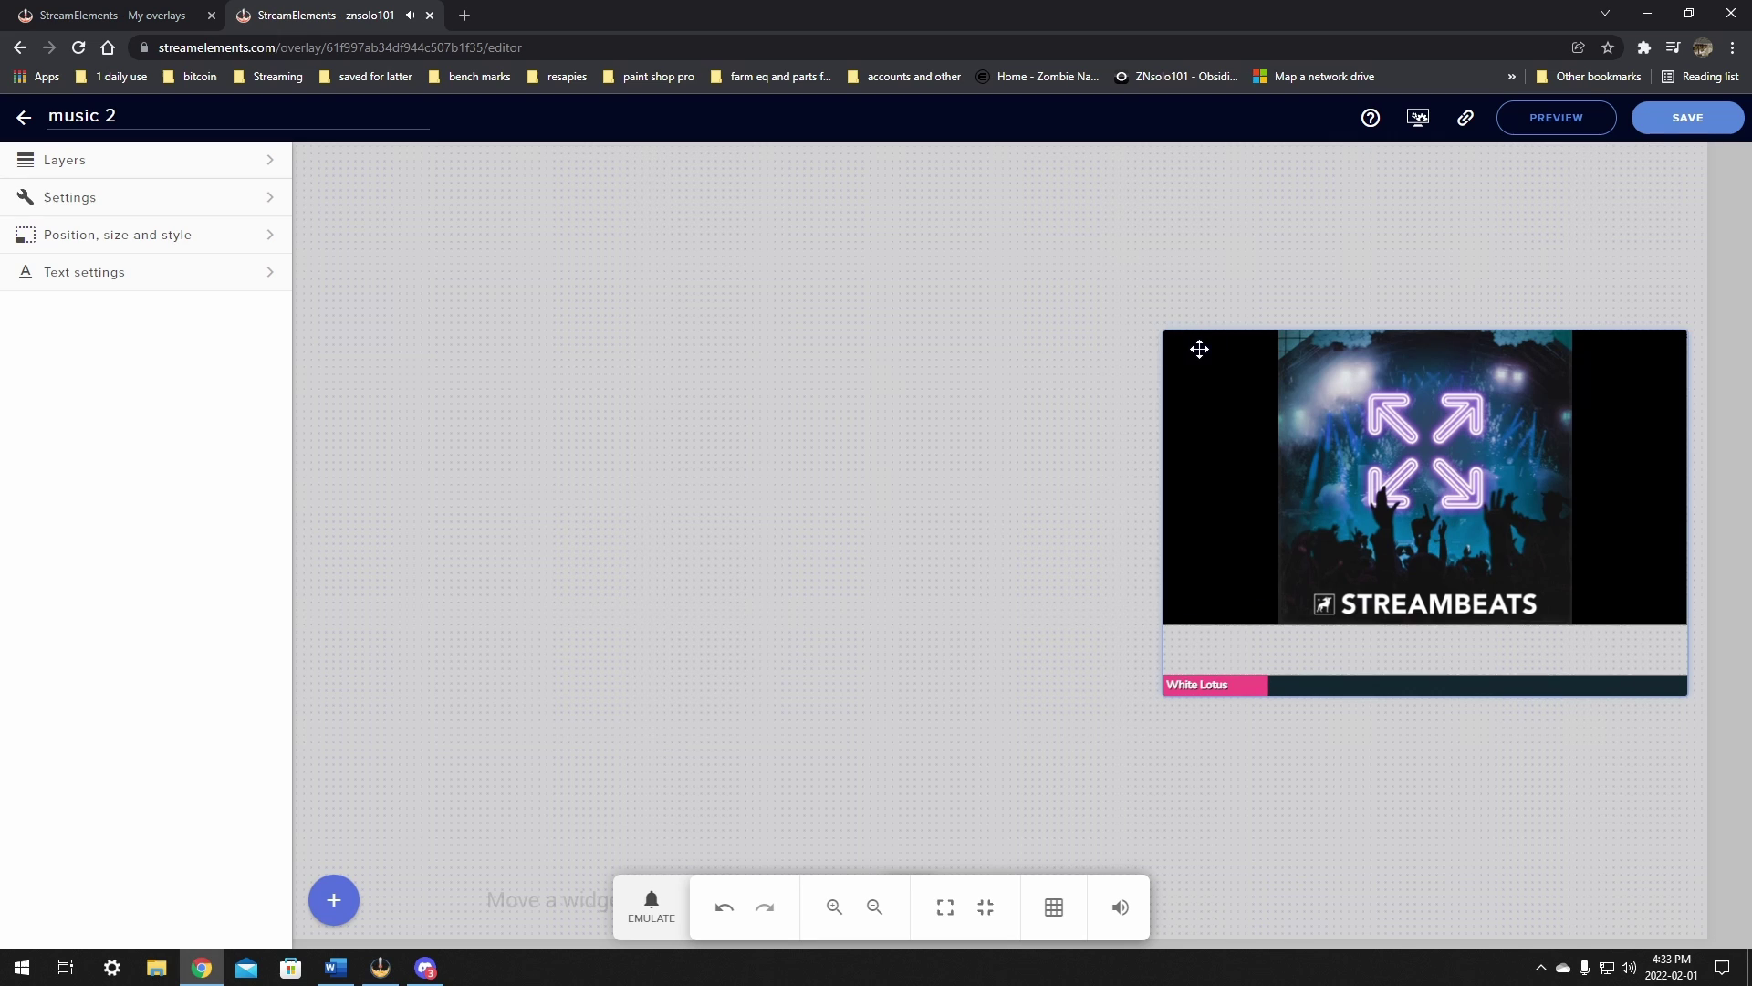
pyautogui.click(1682, 117)
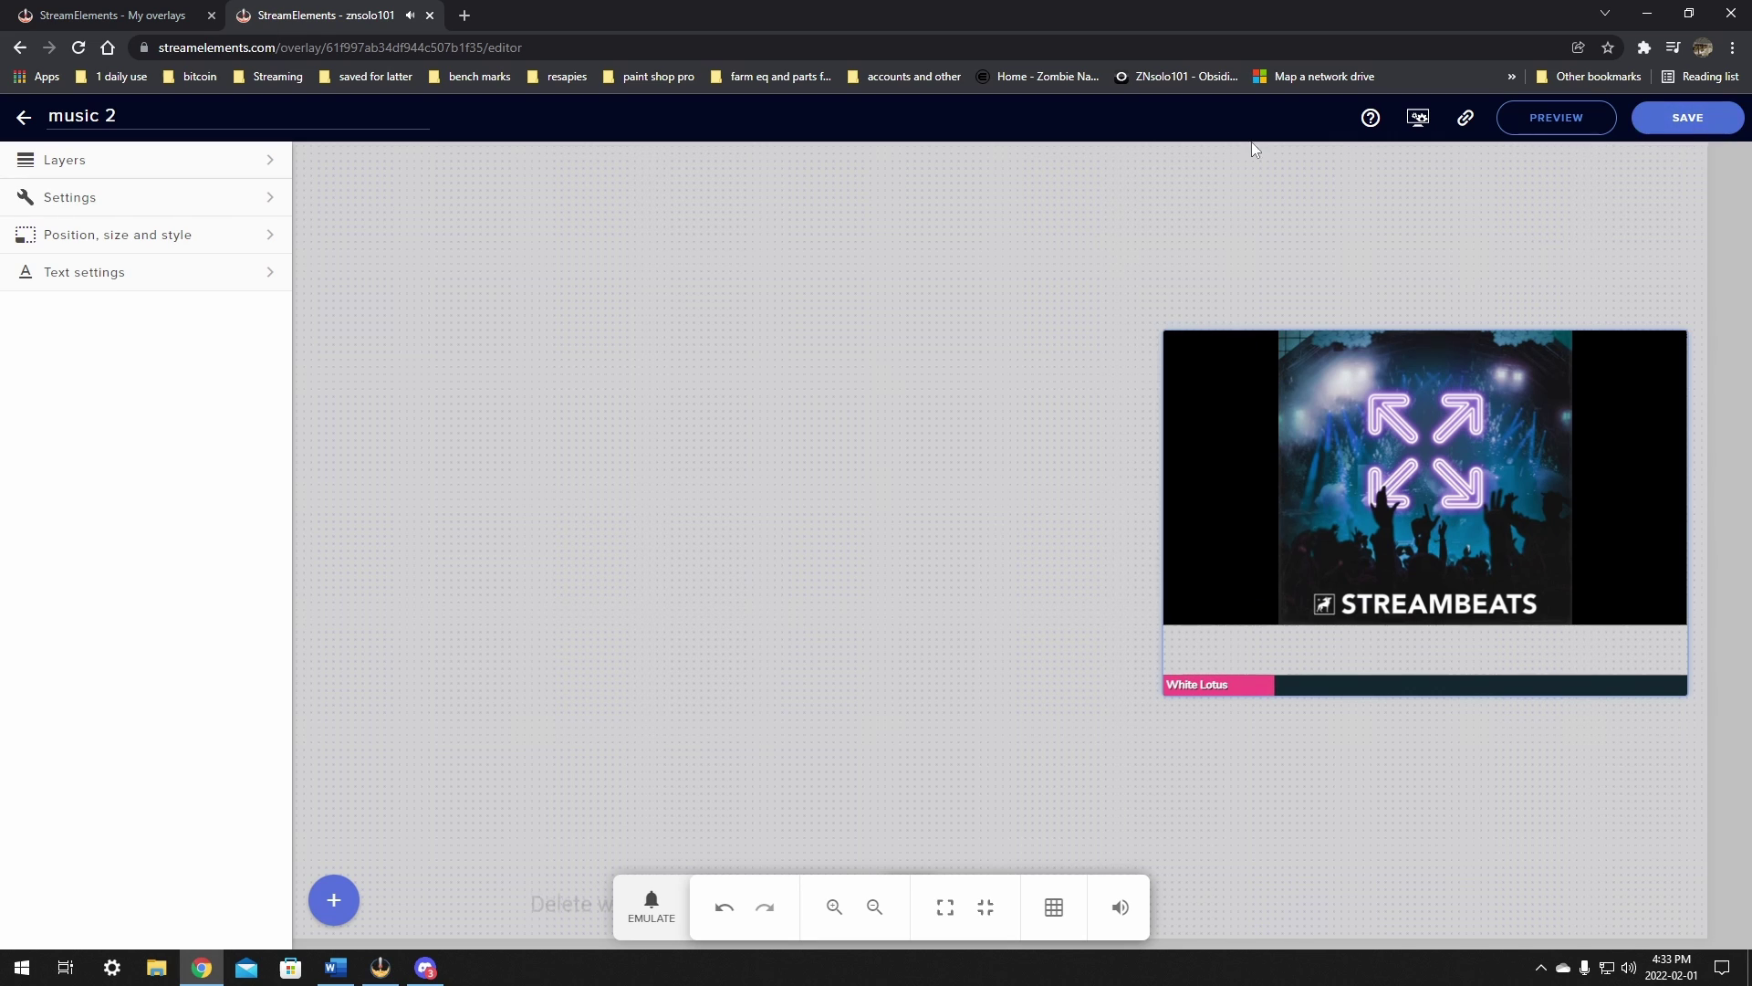
pyautogui.click(430, 16)
# Step: Back in OBS, mute and unmute desktop audio, then begin entering a YouTube link
pyautogui.hotkey('alt', 'Tab')
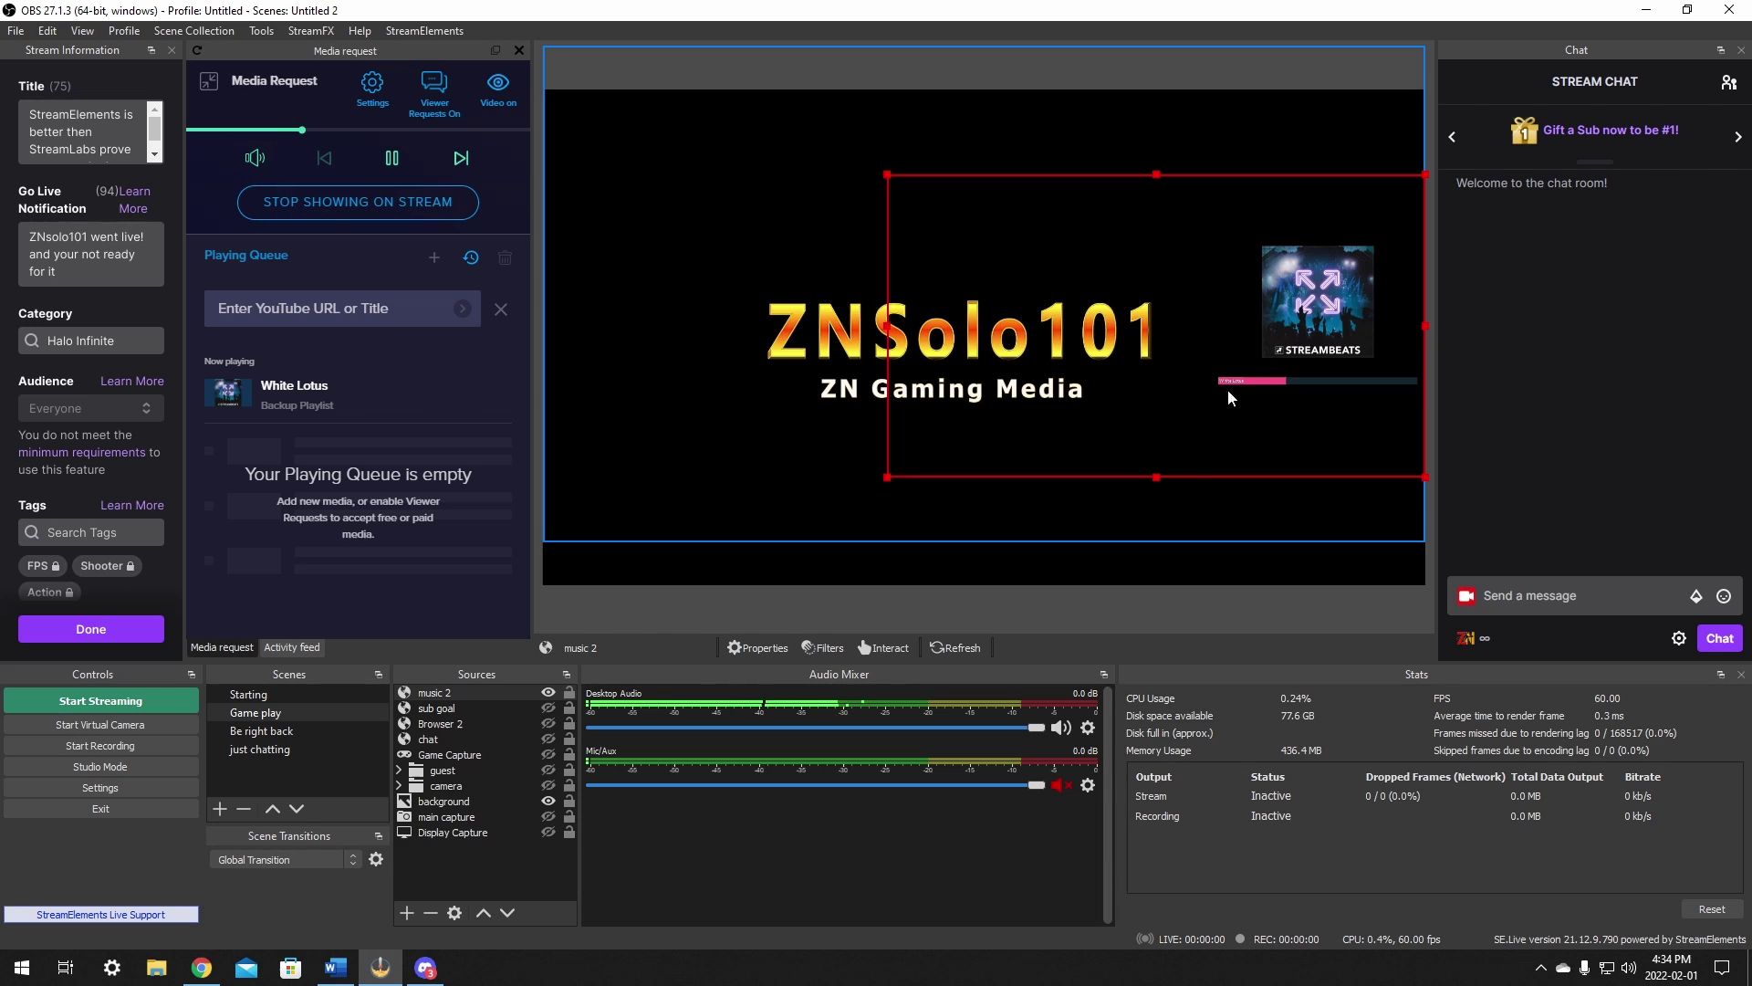
pyautogui.click(1062, 729)
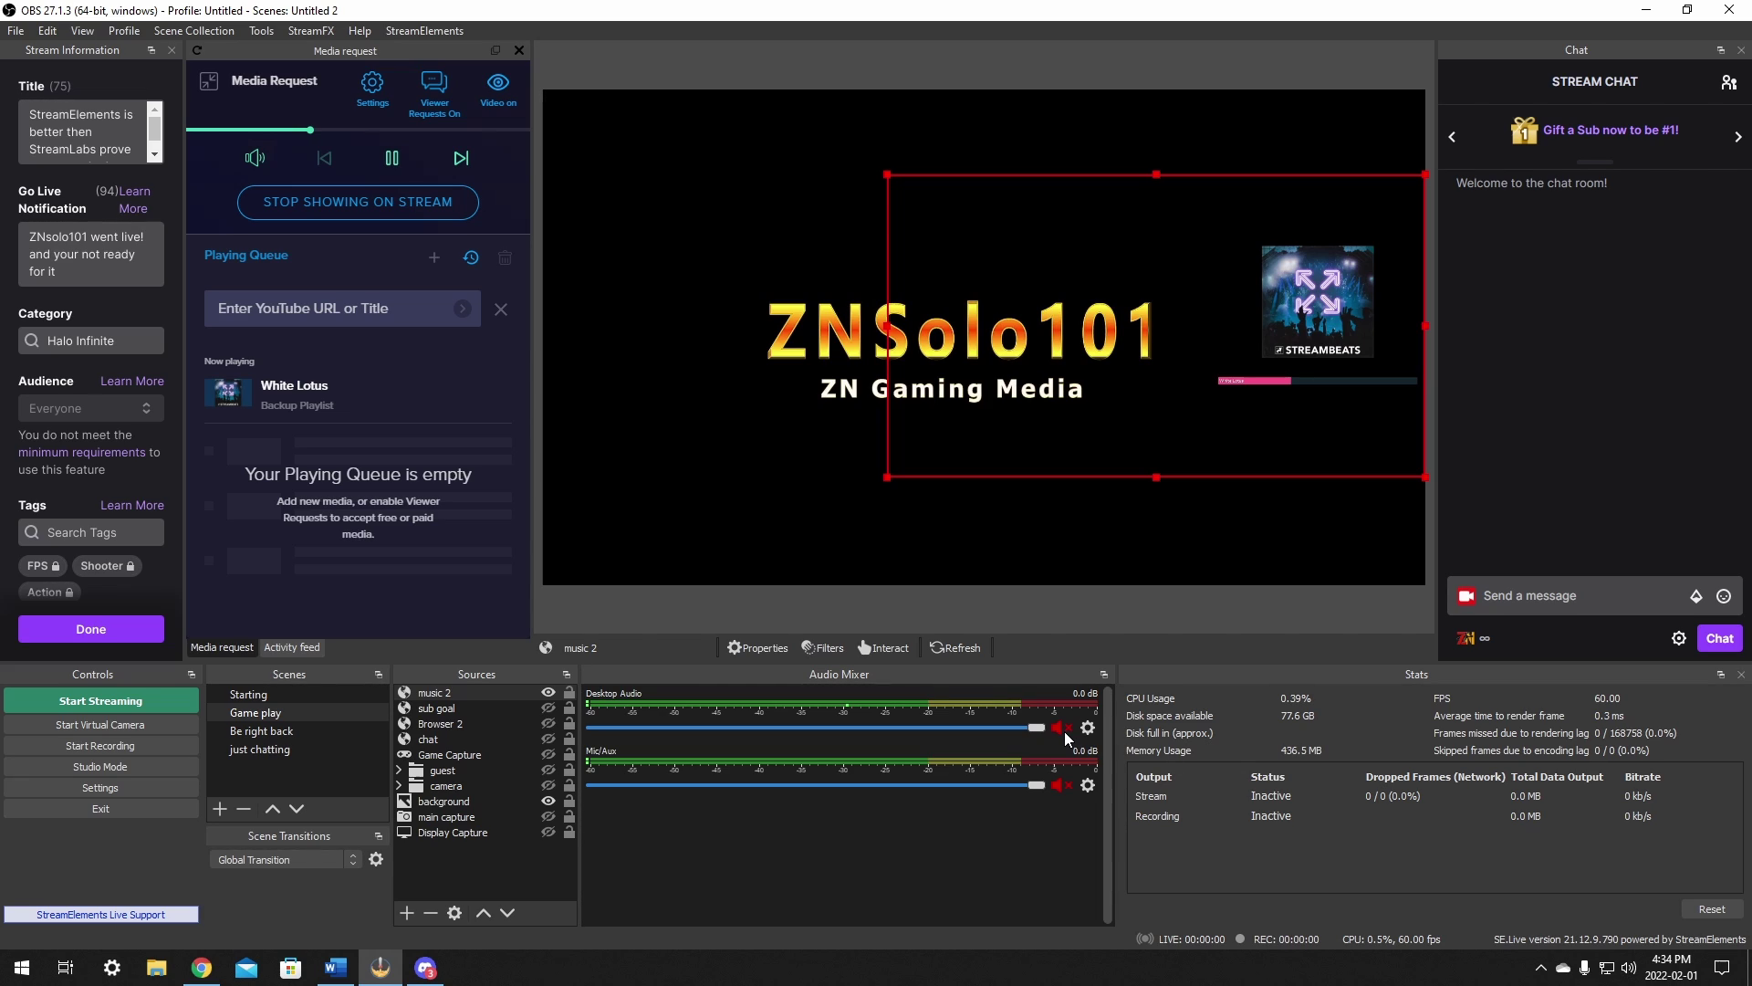
pyautogui.click(1063, 728)
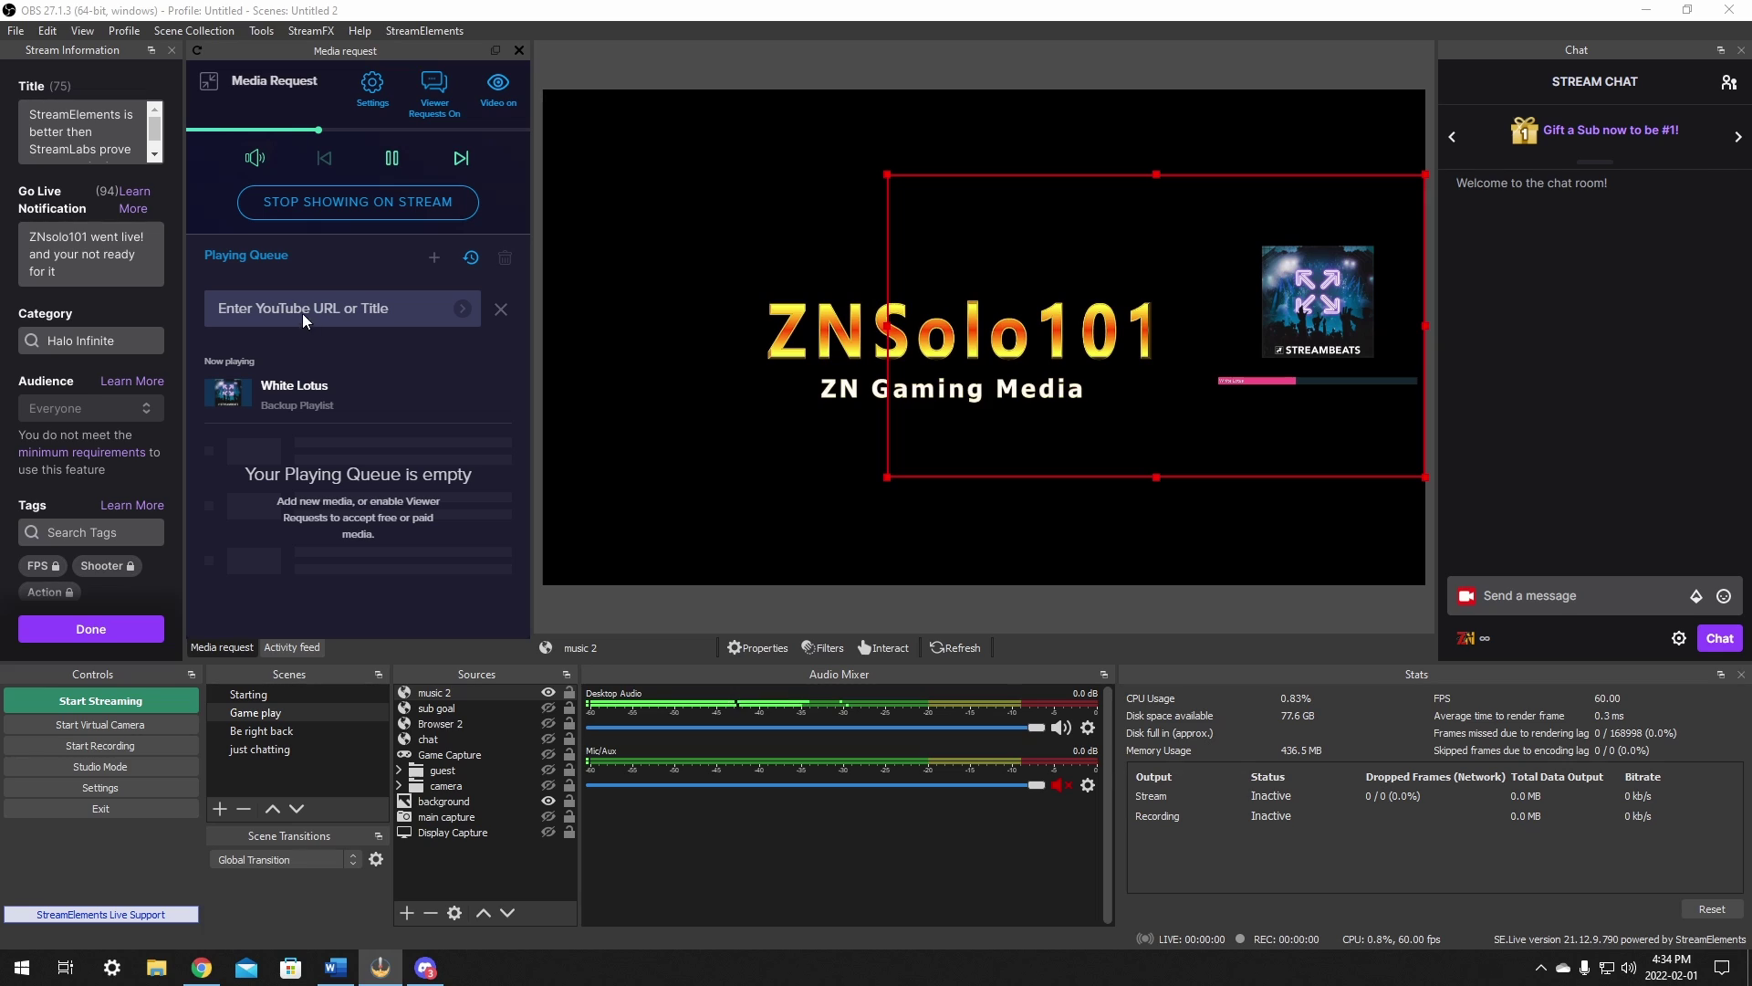
pyautogui.click(391, 316)
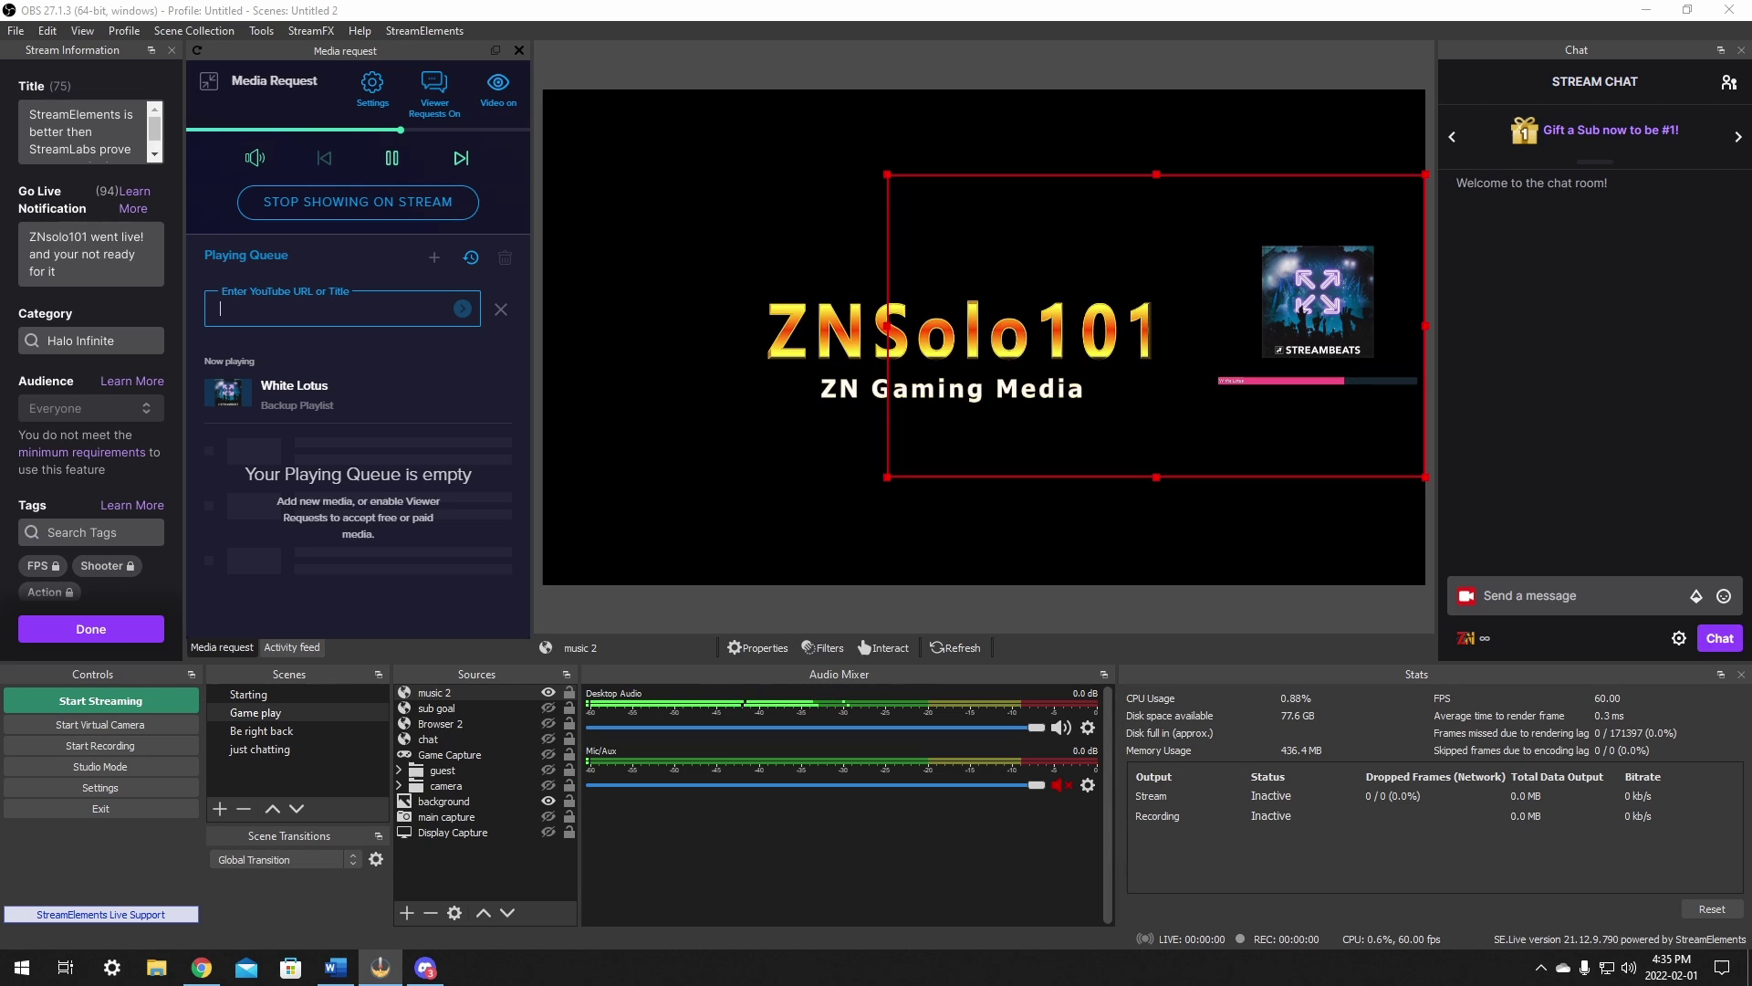
# Step: Open the dashboard's Other > Media request page and pause the White Lotus video
pyautogui.click(202, 968)
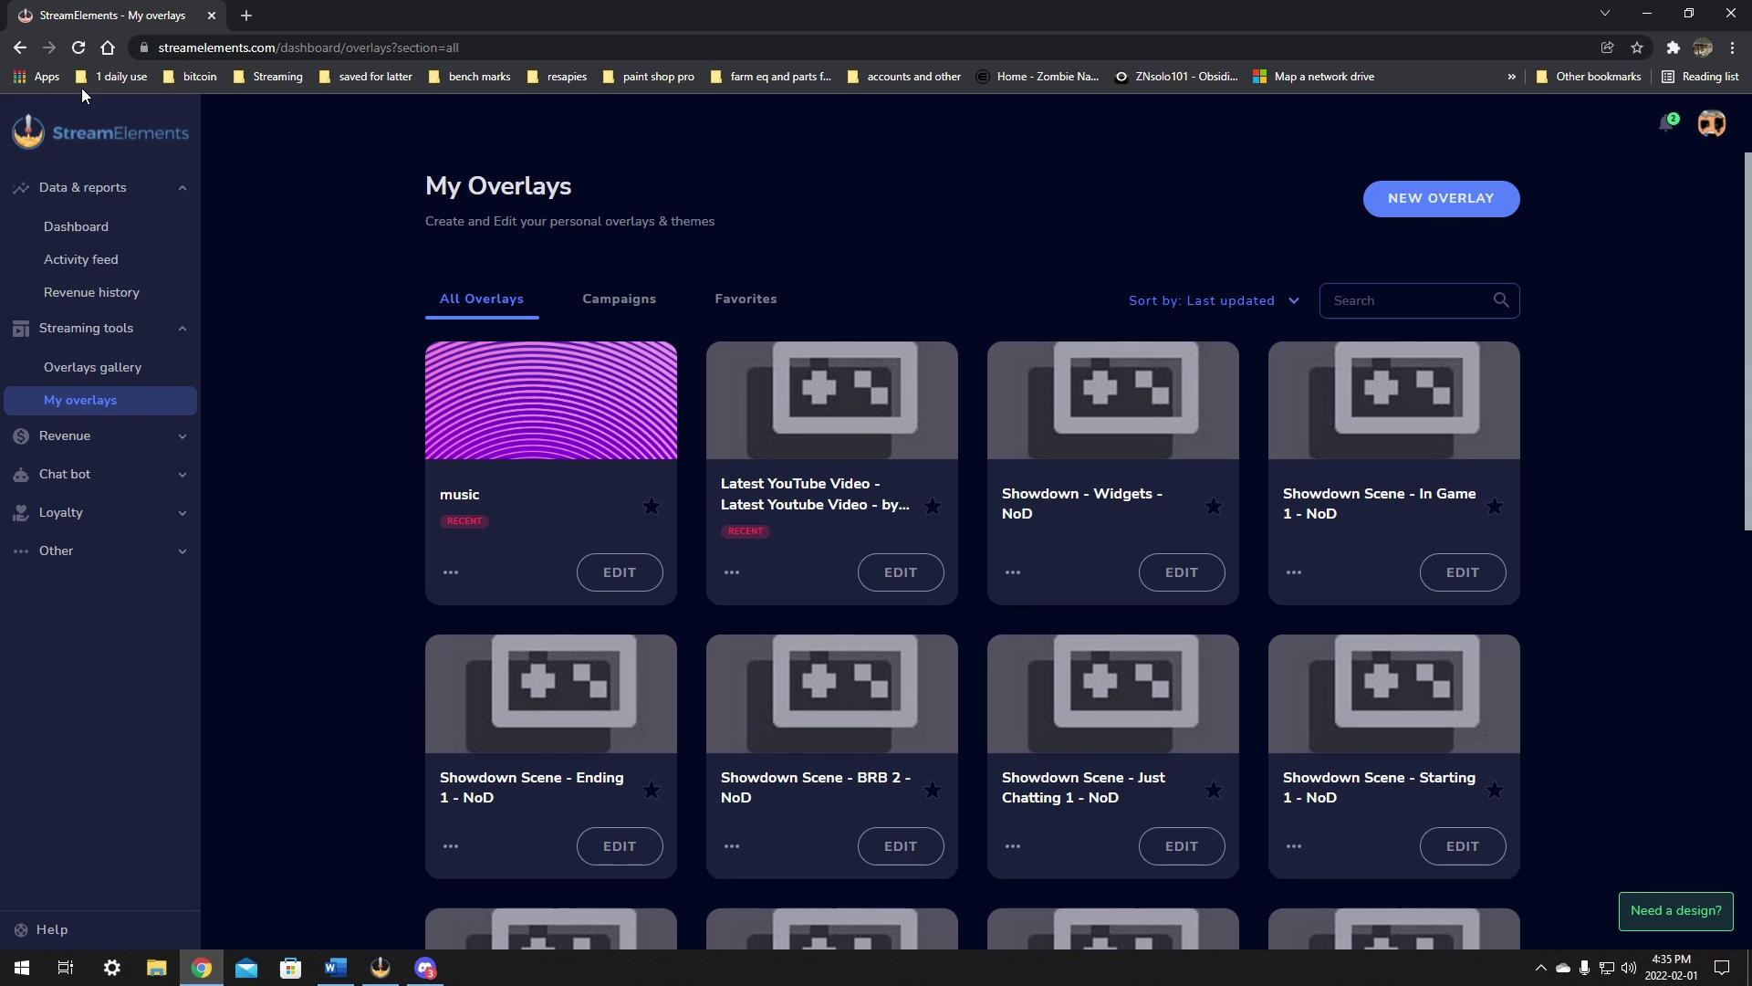
pyautogui.click(77, 225)
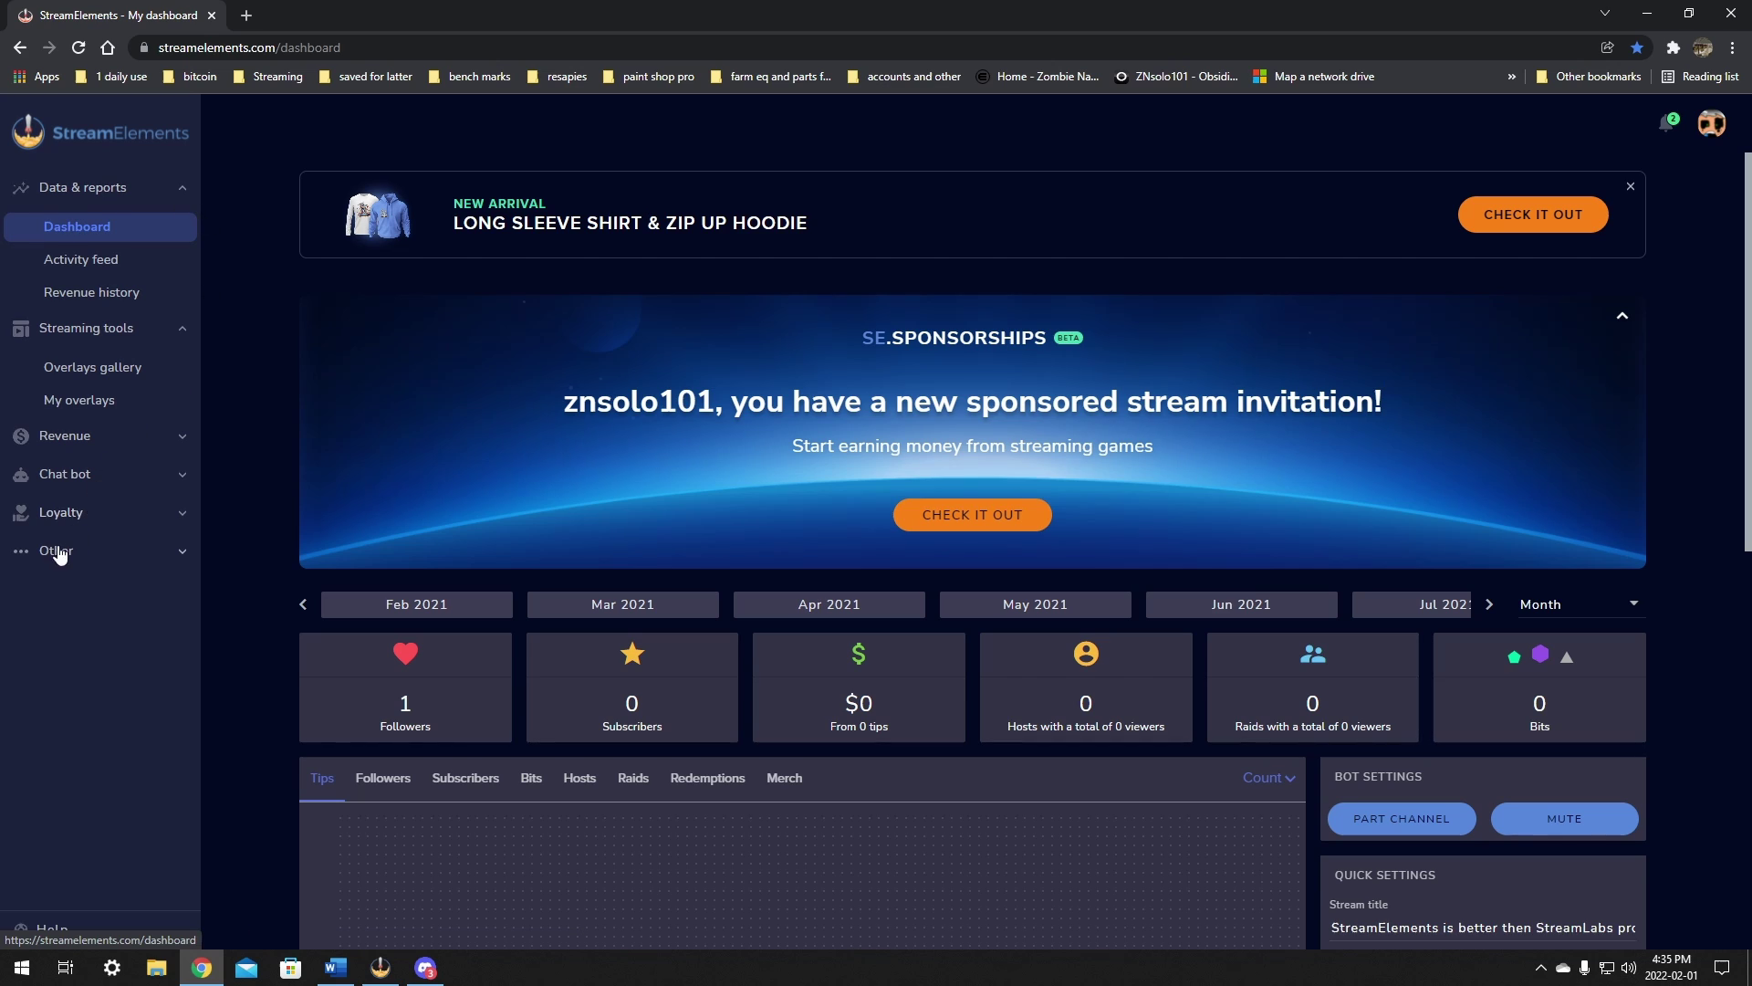
pyautogui.click(51, 557)
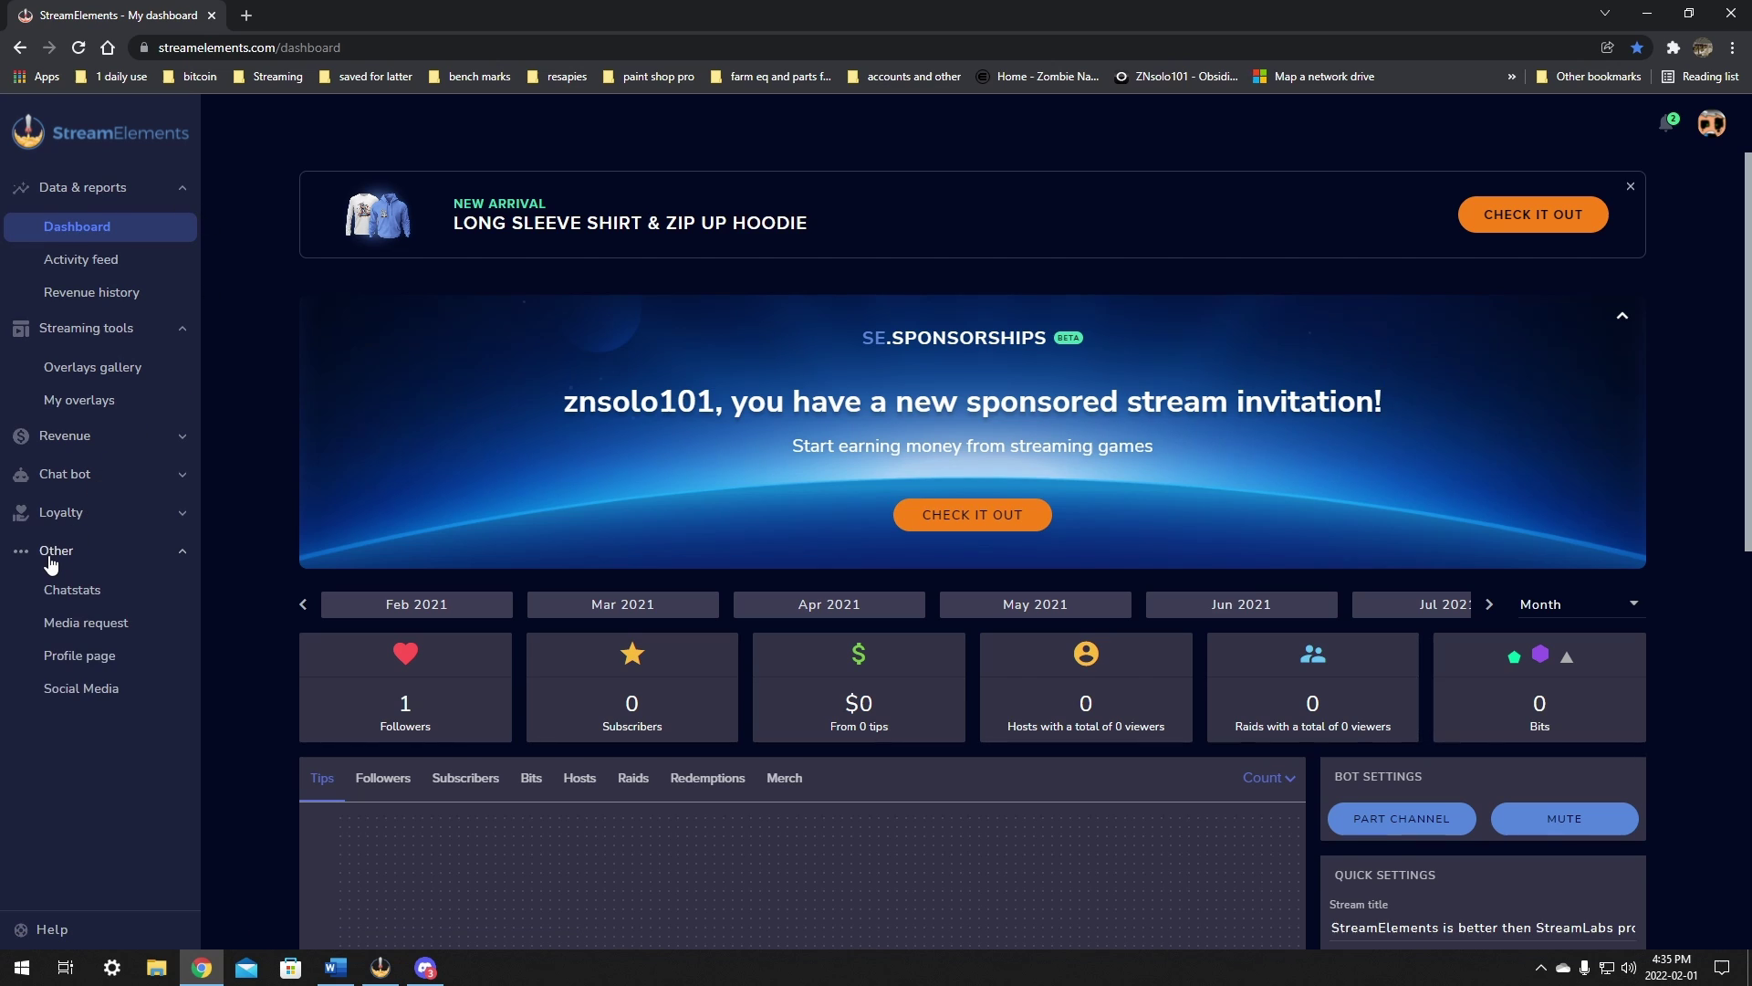
pyautogui.click(105, 630)
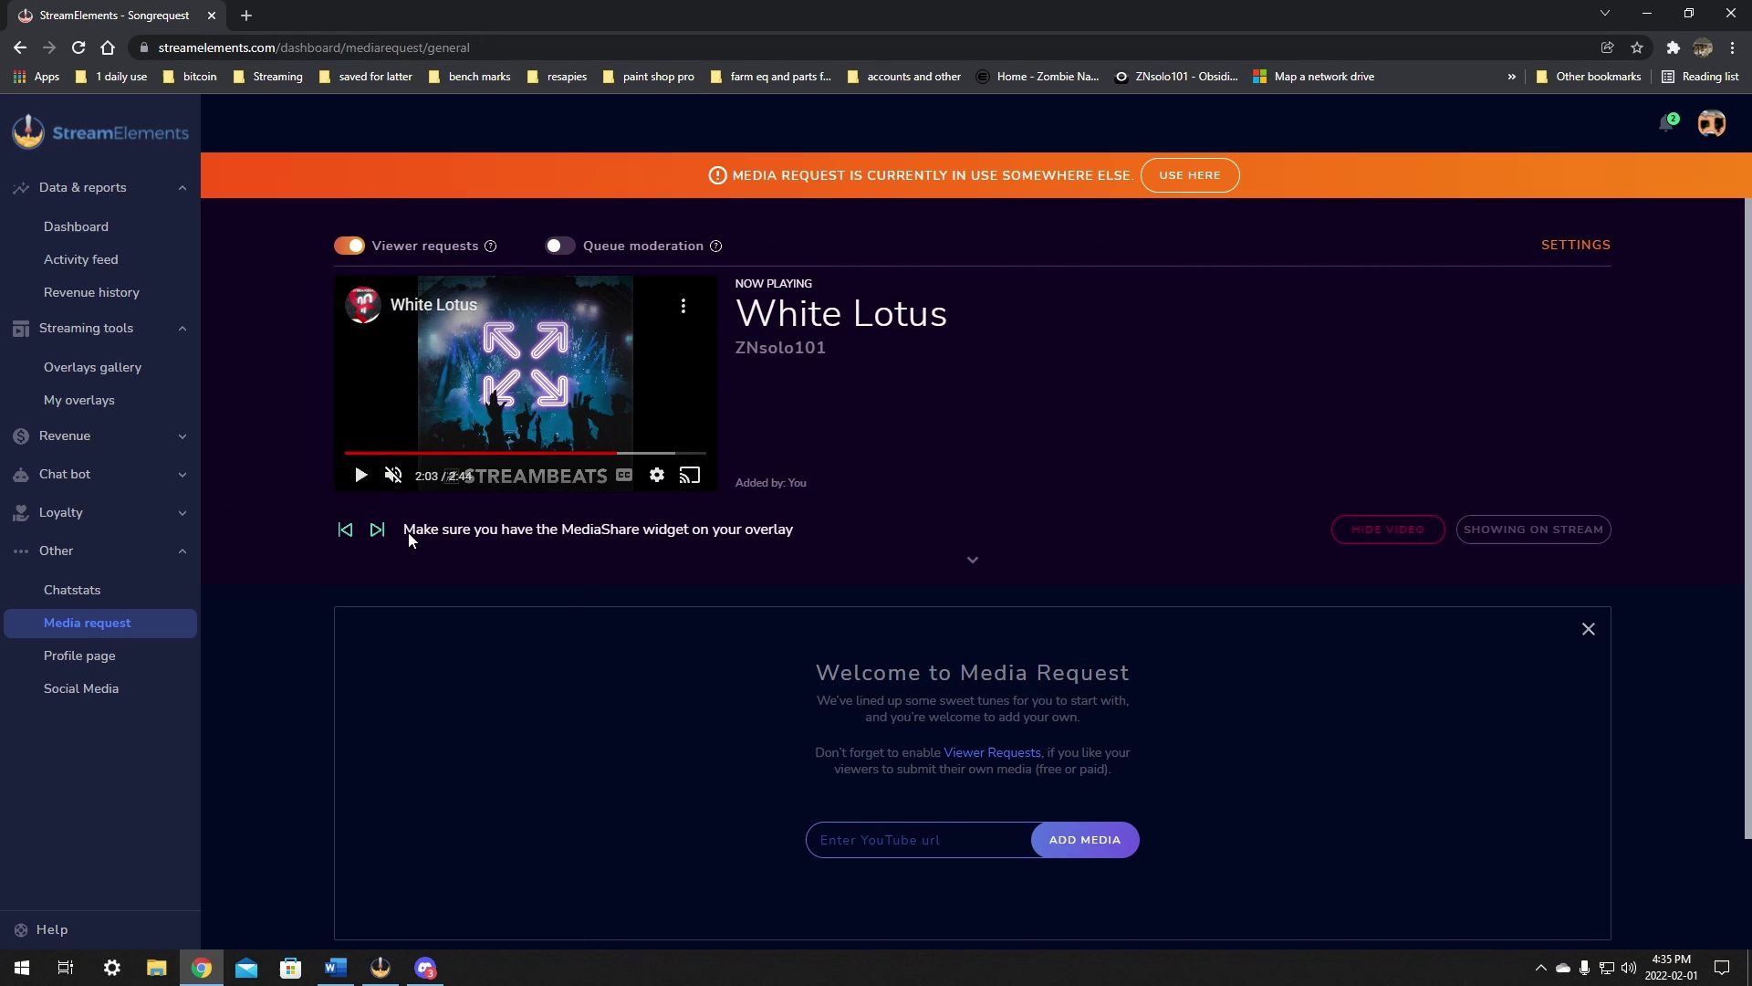
pyautogui.click(360, 475)
# Step: Toggle whether viewers can request media and look over the Media request page
pyautogui.click(356, 248)
pyautogui.moveTo(720, 250)
pyautogui.scroll(-1, 1087, 283)
pyautogui.scroll(1, 1087, 283)
# Step: Request the suggested YouTube video 'Has Intel Left AMD Behind?' with Show on stream kept enabled
pyautogui.click(886, 838)
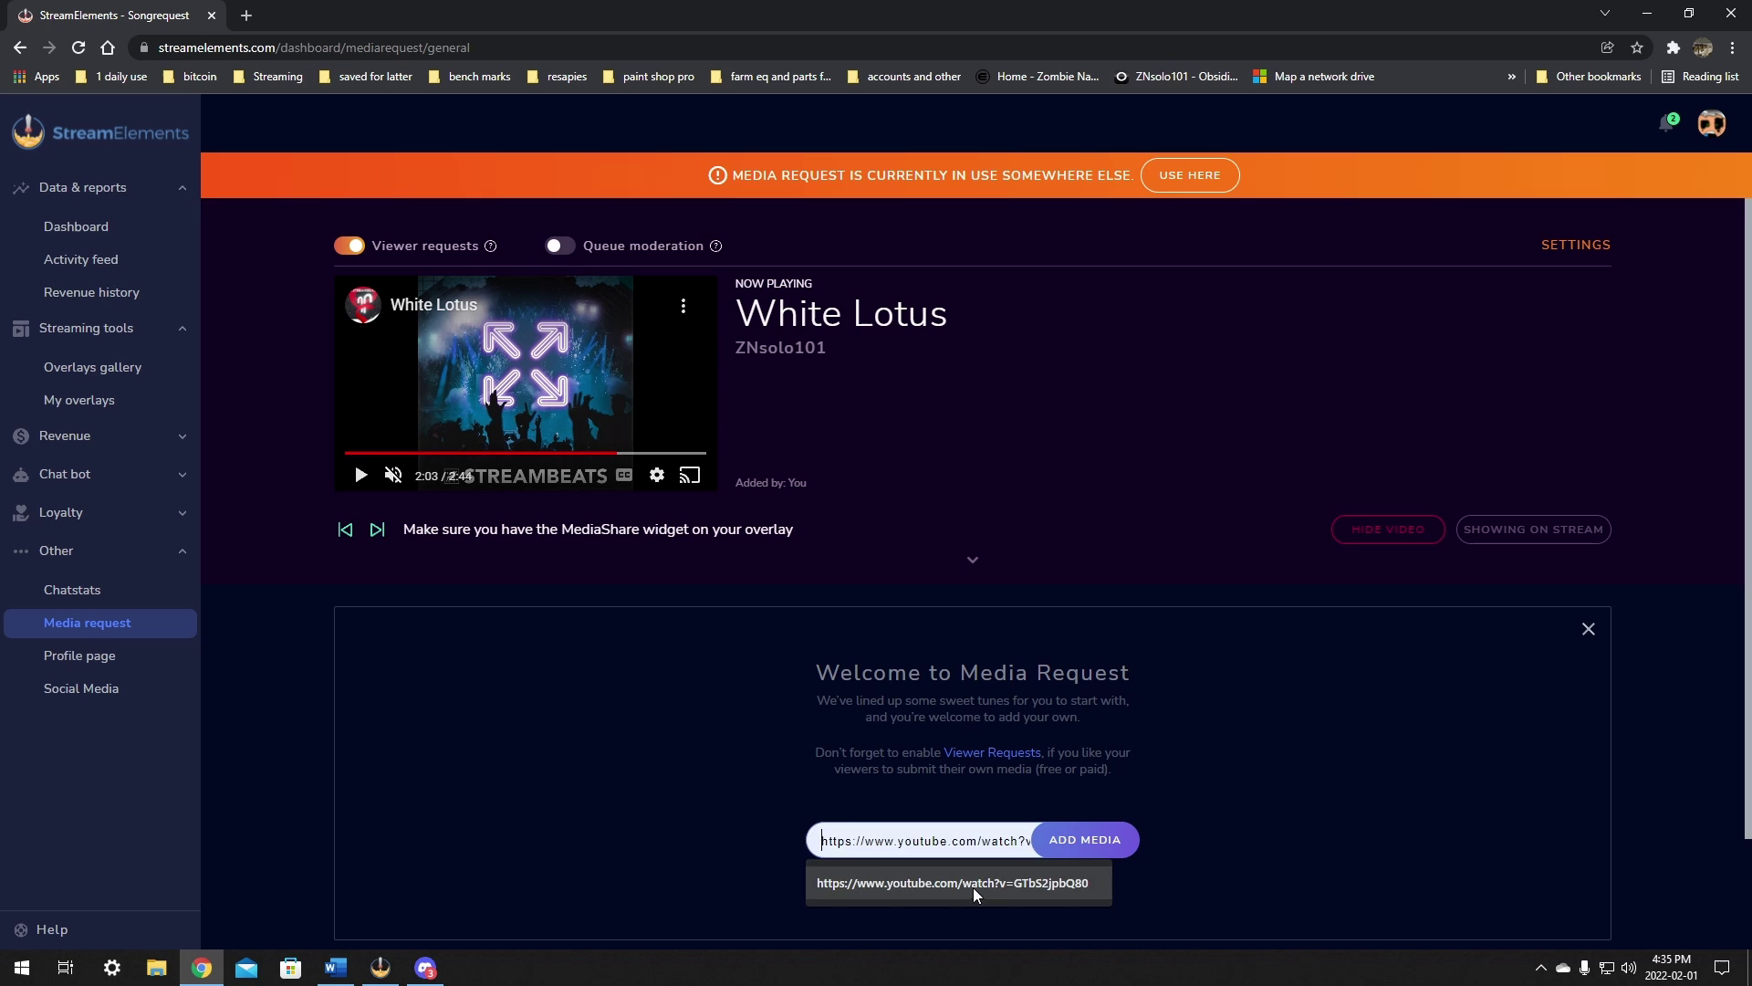
pyautogui.click(901, 882)
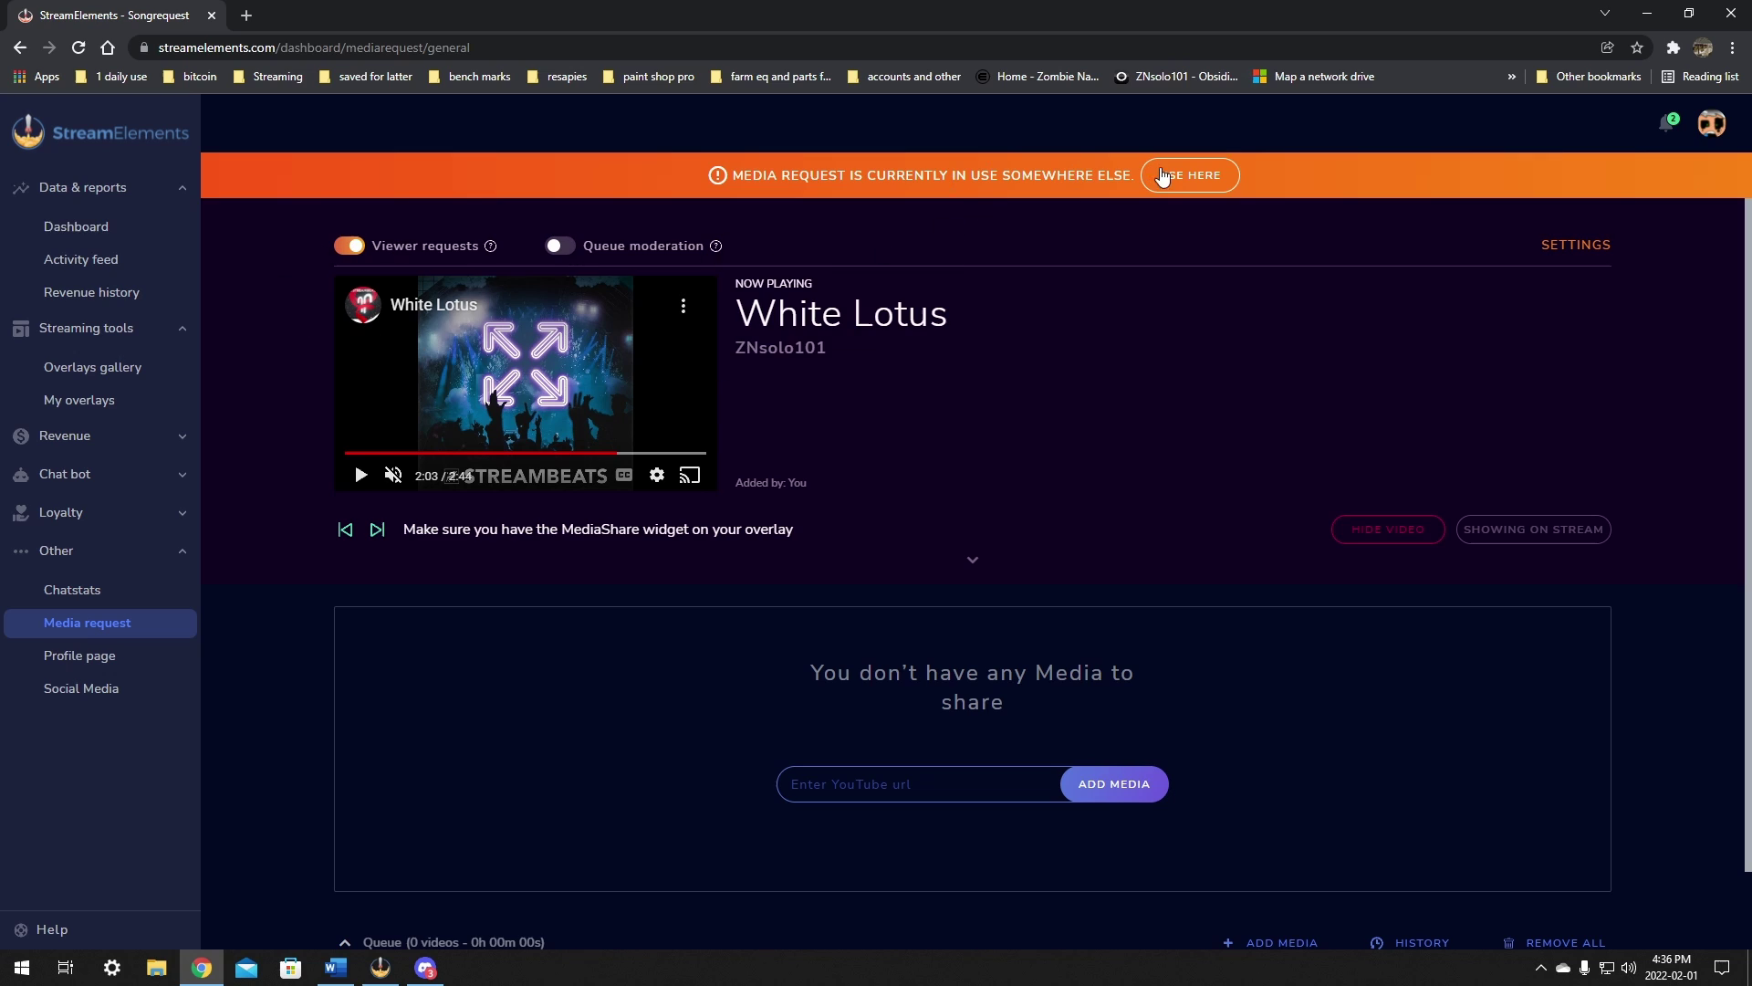
pyautogui.scroll(-3, 1200, 722)
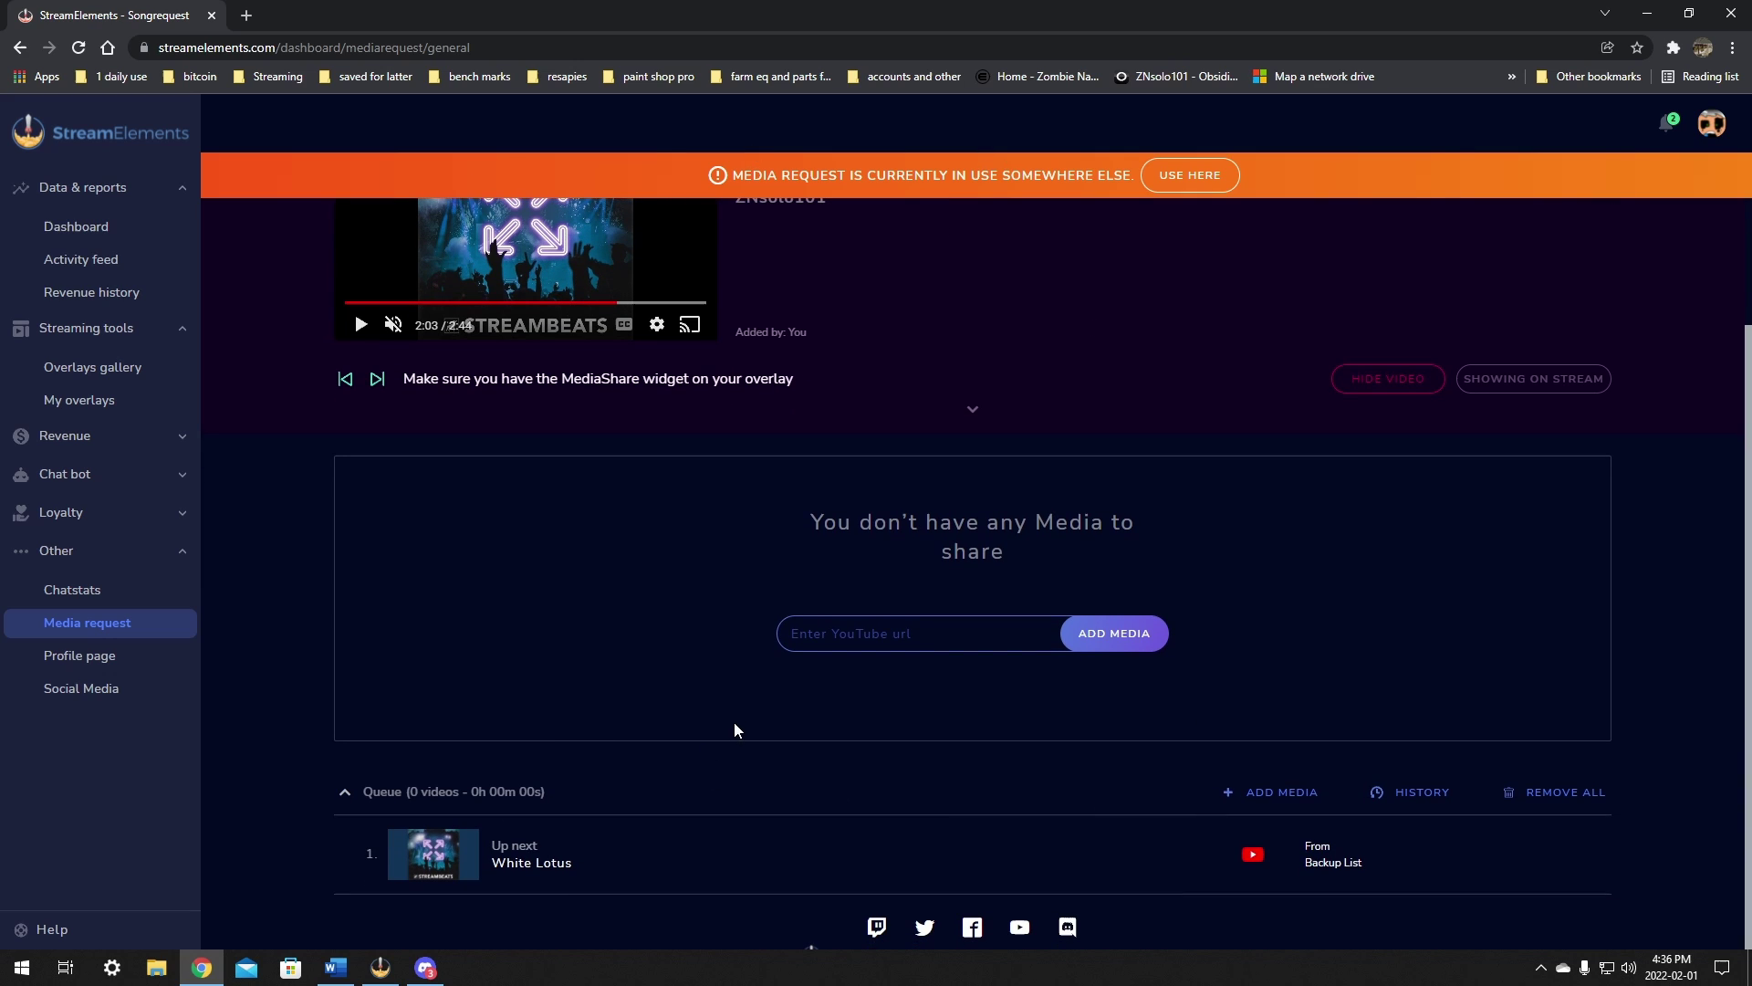
pyautogui.scroll(3, 1048, 570)
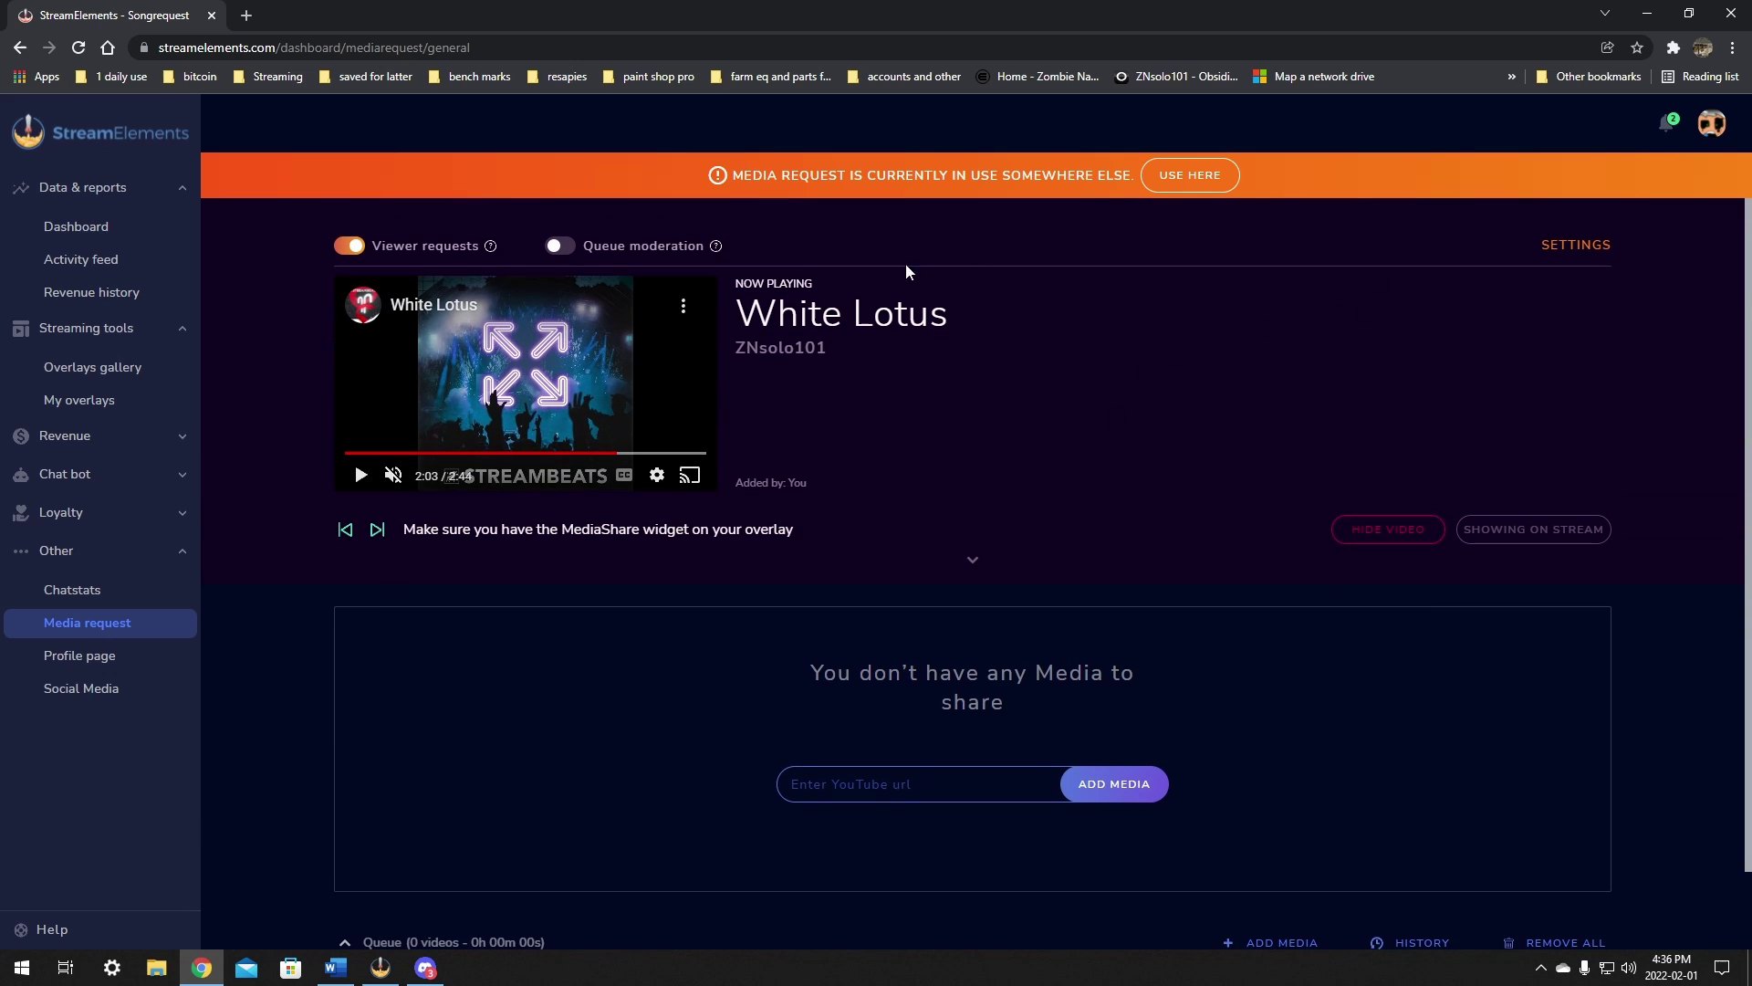
pyautogui.click(1510, 539)
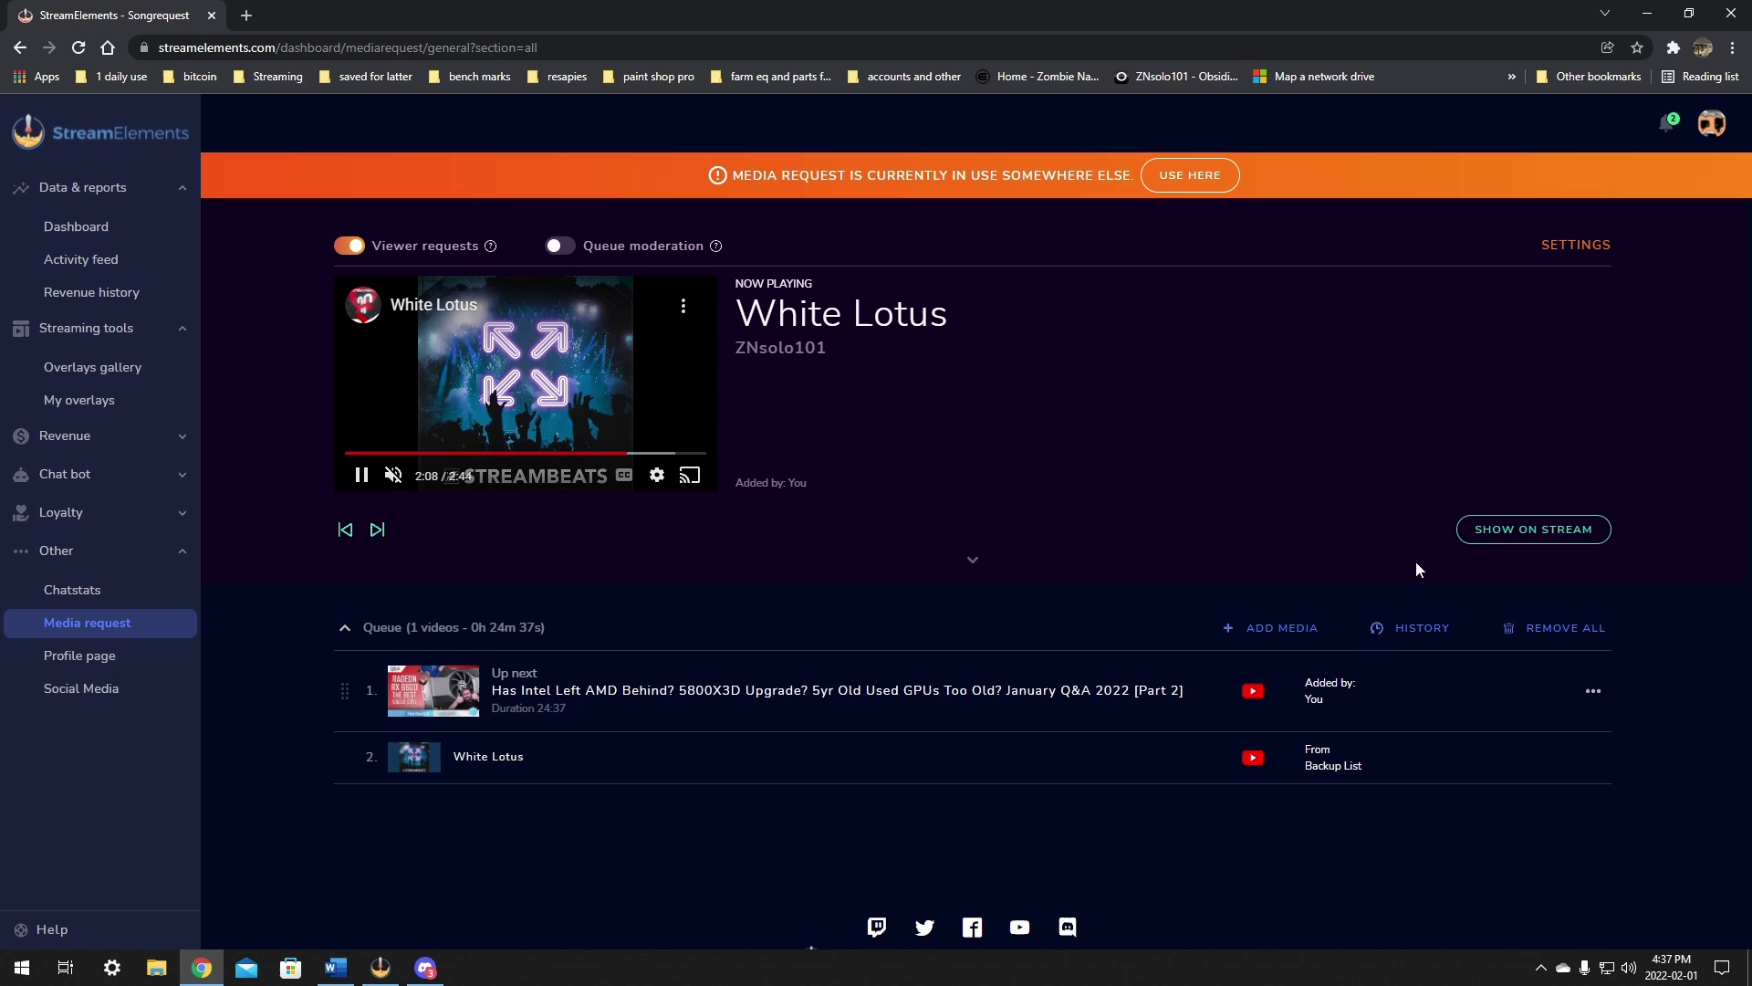
pyautogui.click(1519, 538)
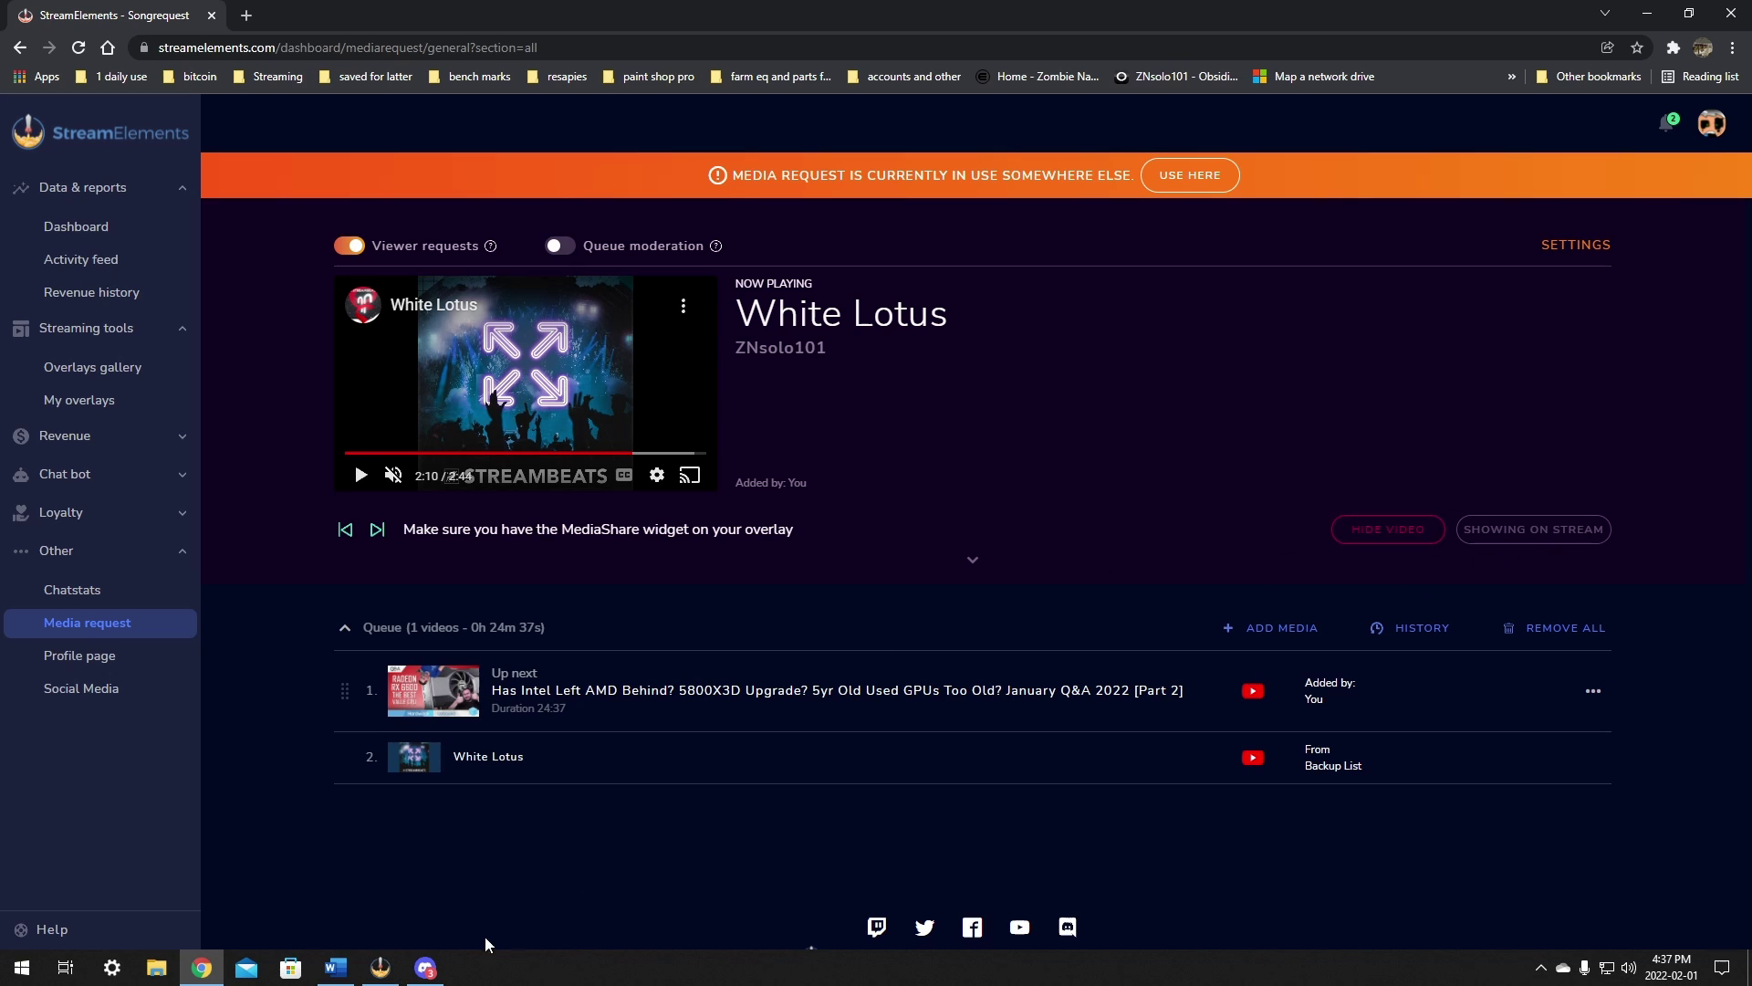
# Step: Check the stream preview in OBS, then leave for the media request settings page
pyautogui.click(381, 968)
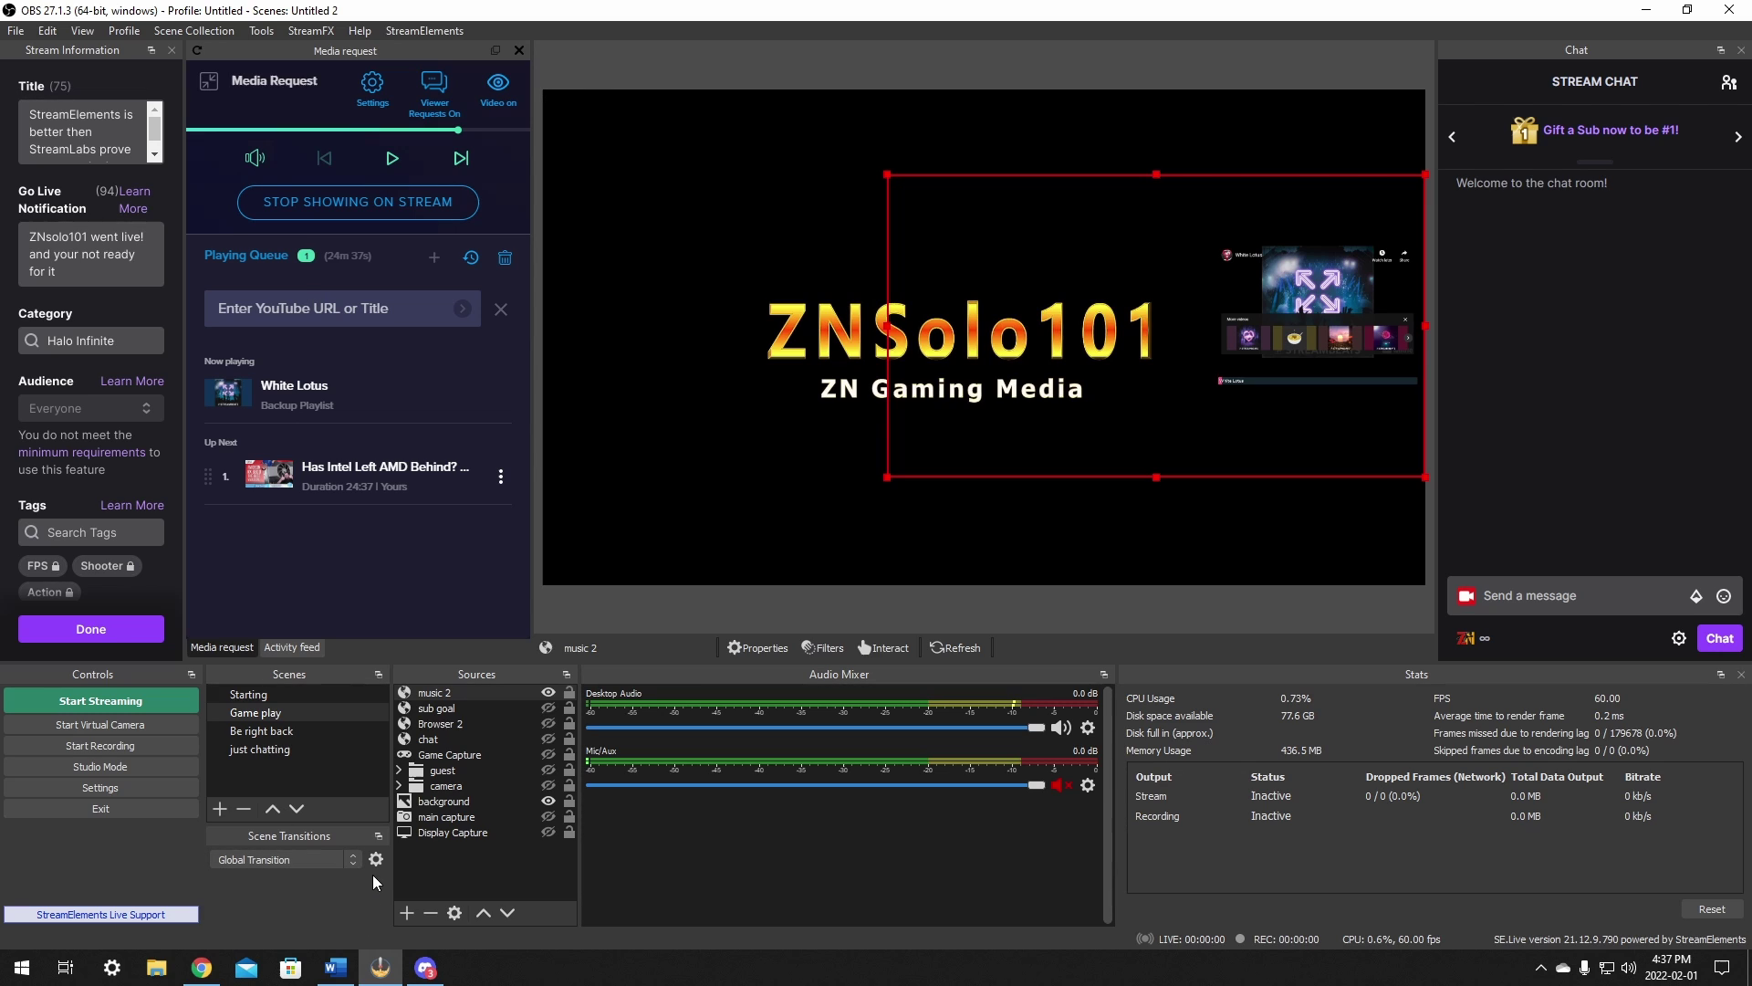
pyautogui.click(201, 968)
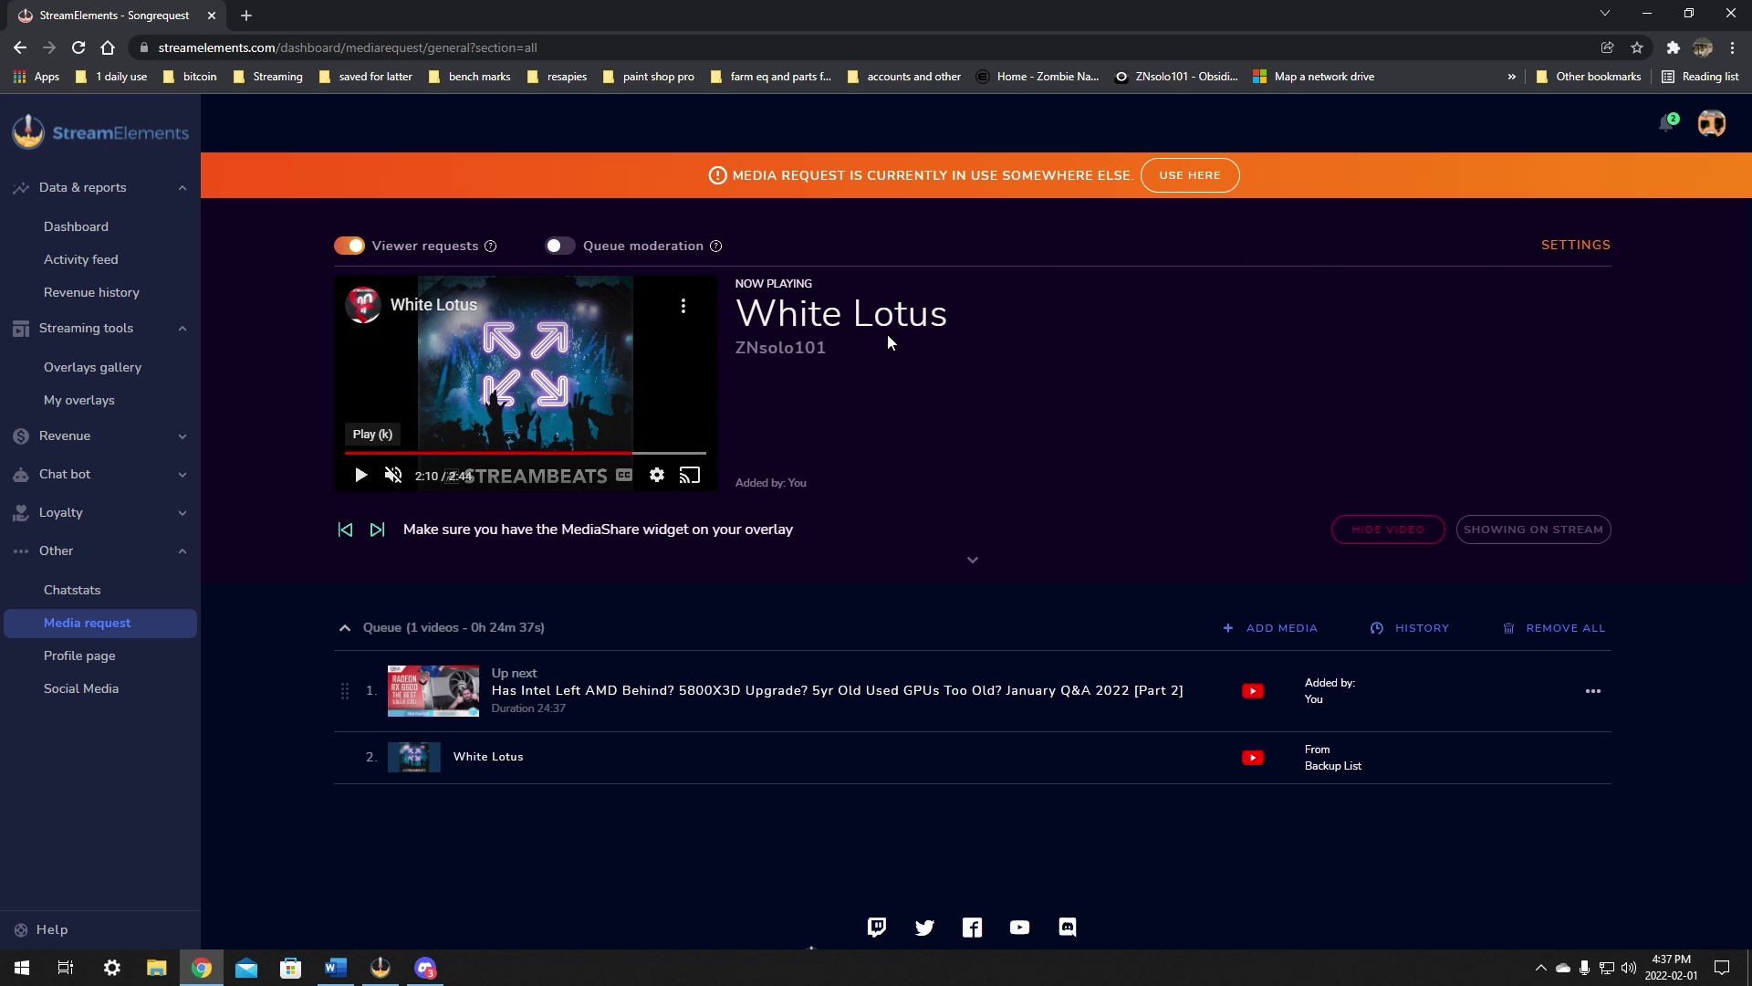
pyautogui.click(1579, 246)
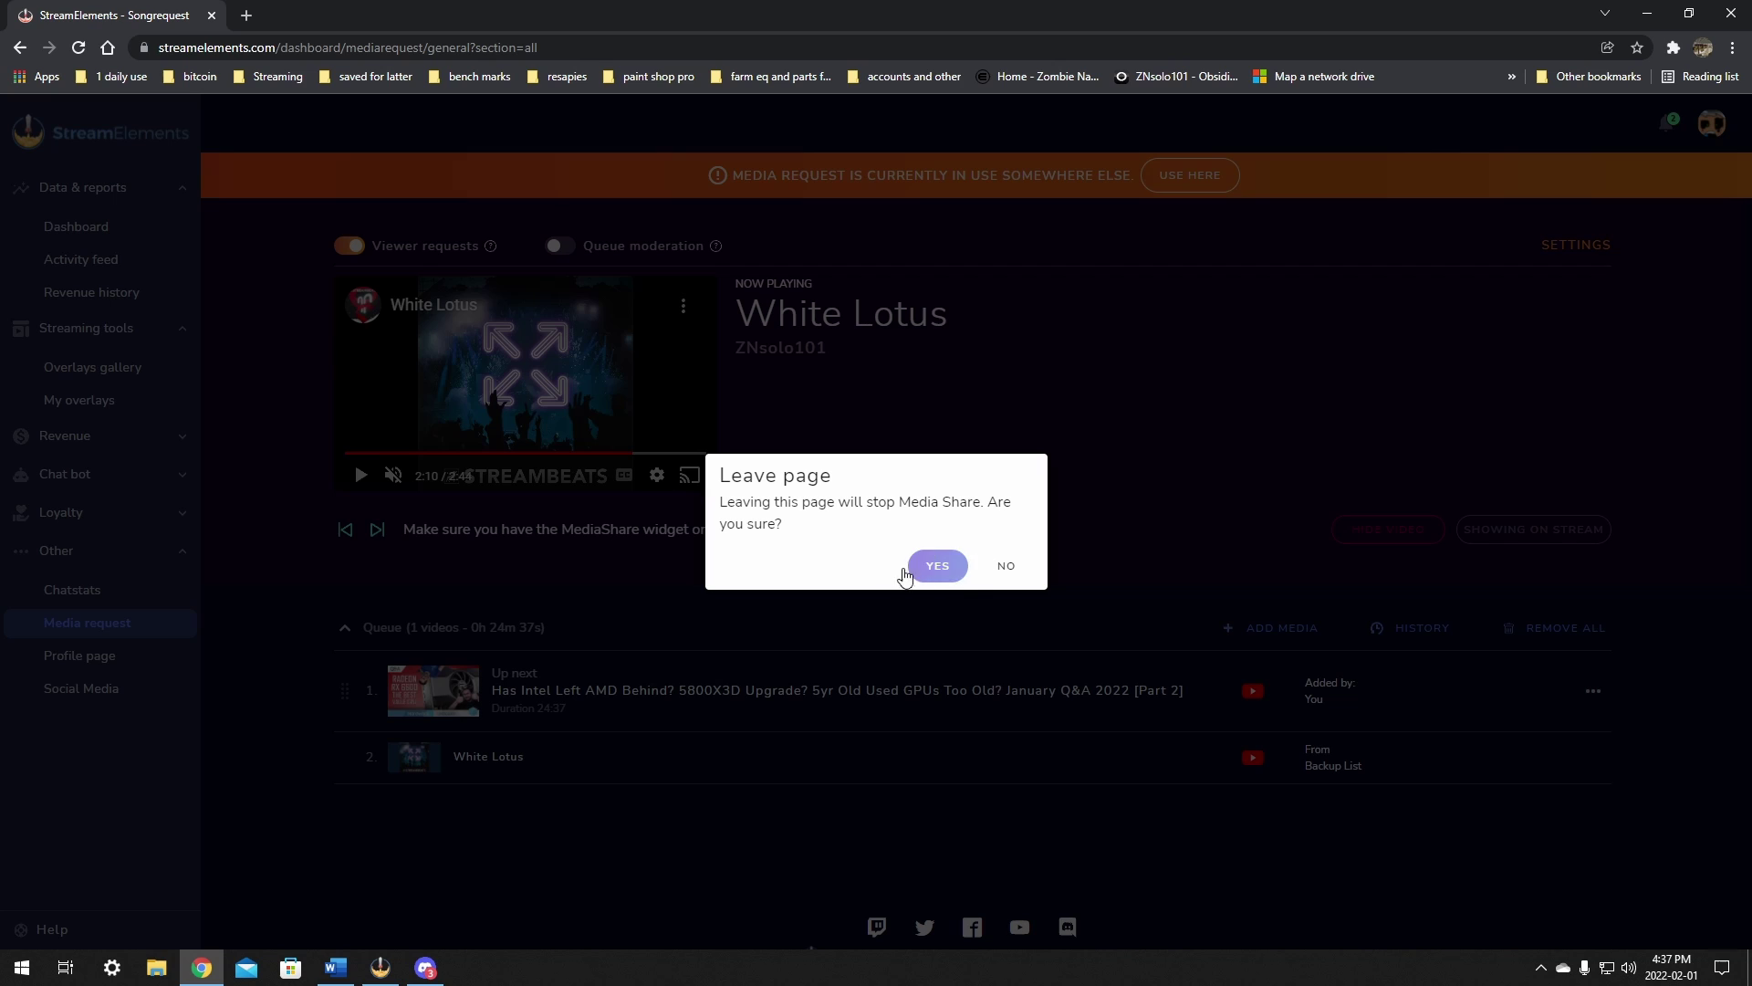
pyautogui.click(936, 566)
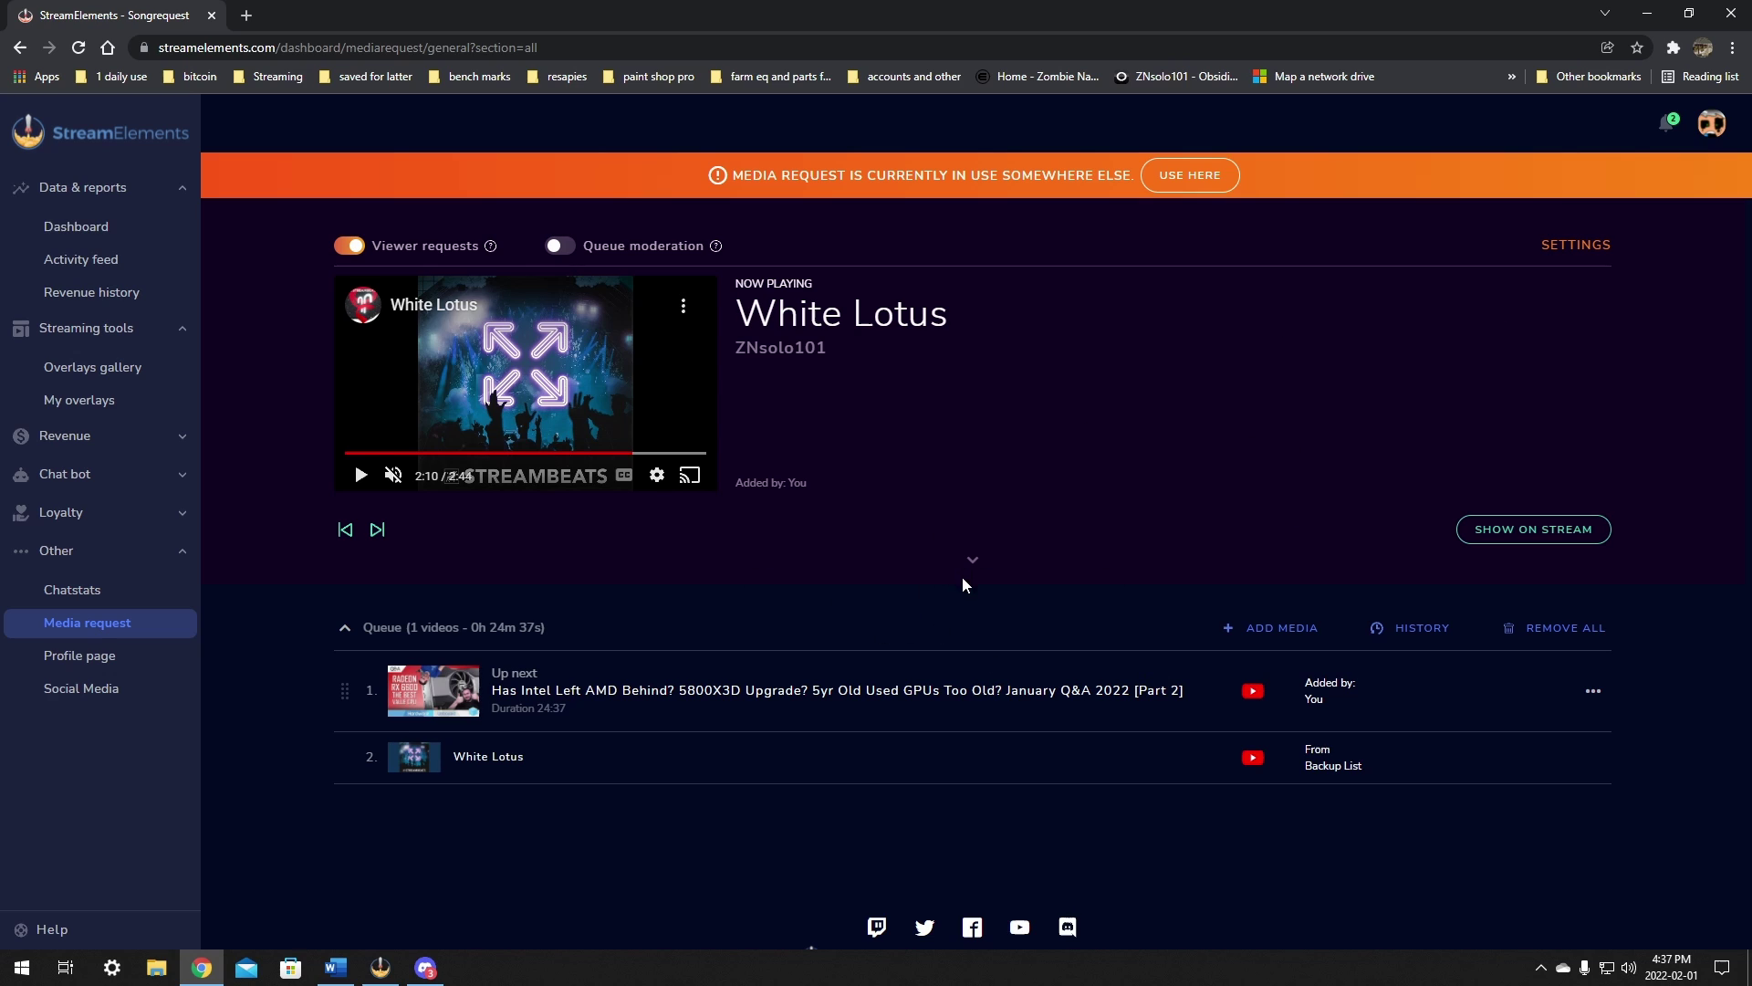
# Step: Review the media request settings: queue limit 10, 7-minute request limits and the backup playlist URL
pyautogui.click(1604, 249)
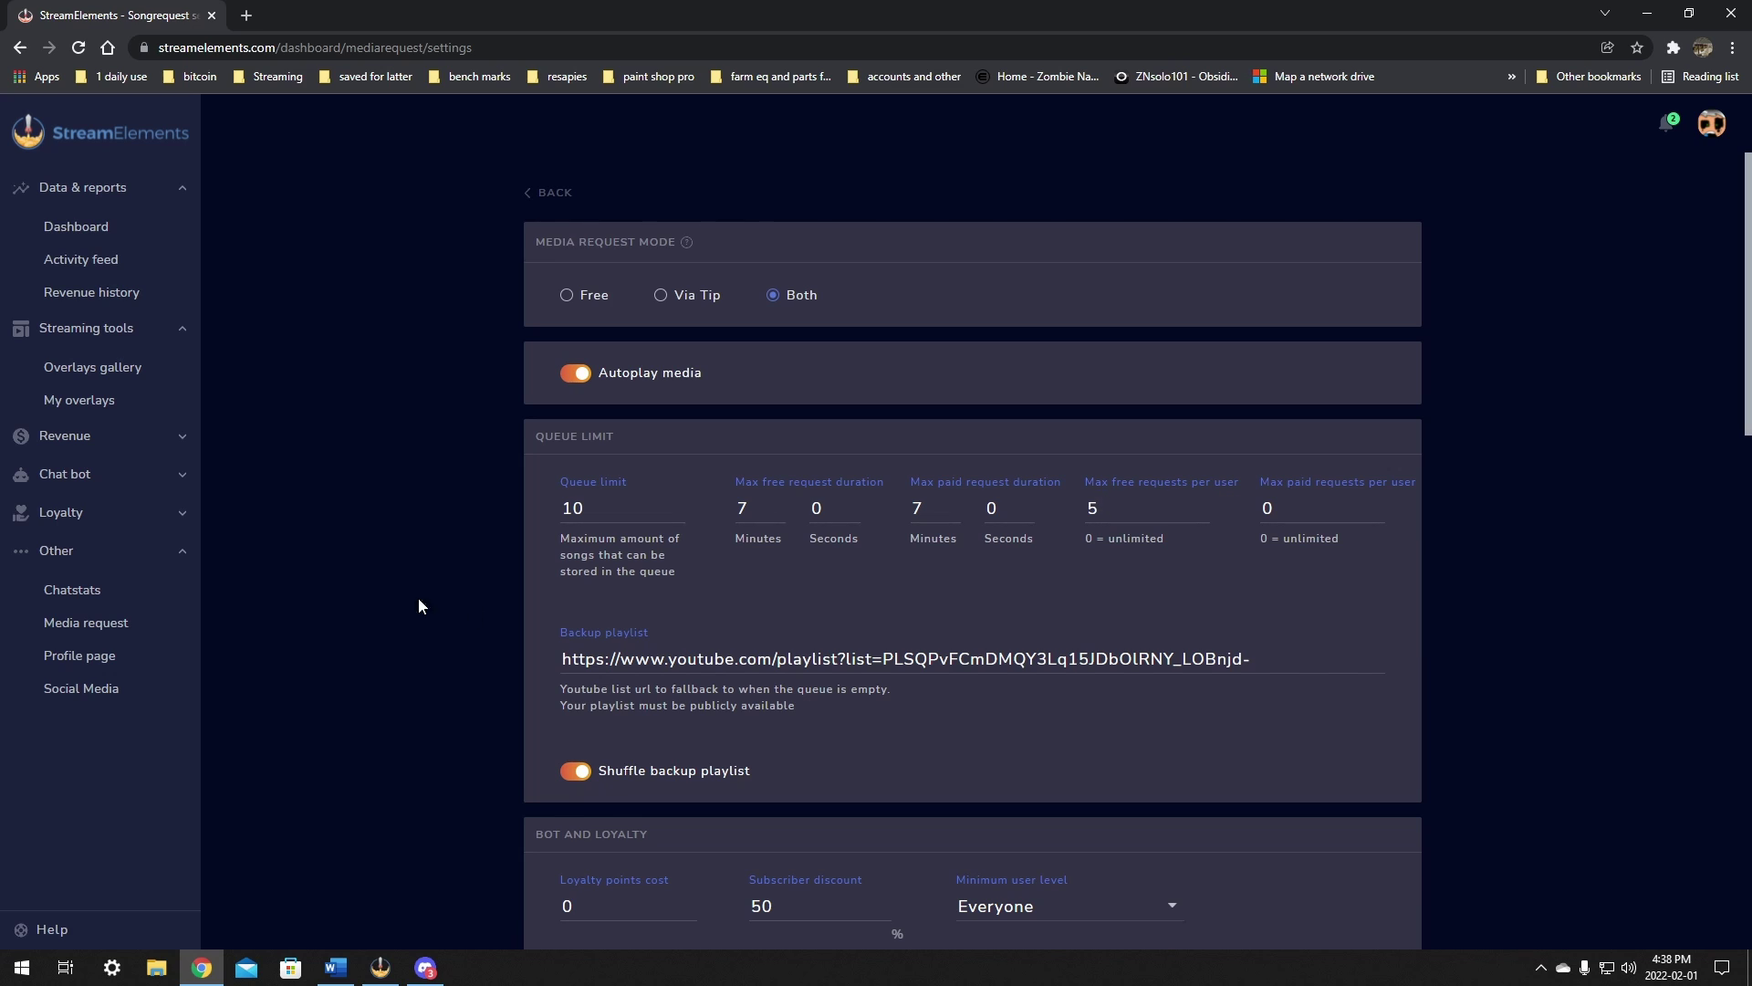
pyautogui.scroll(-2, 647, 618)
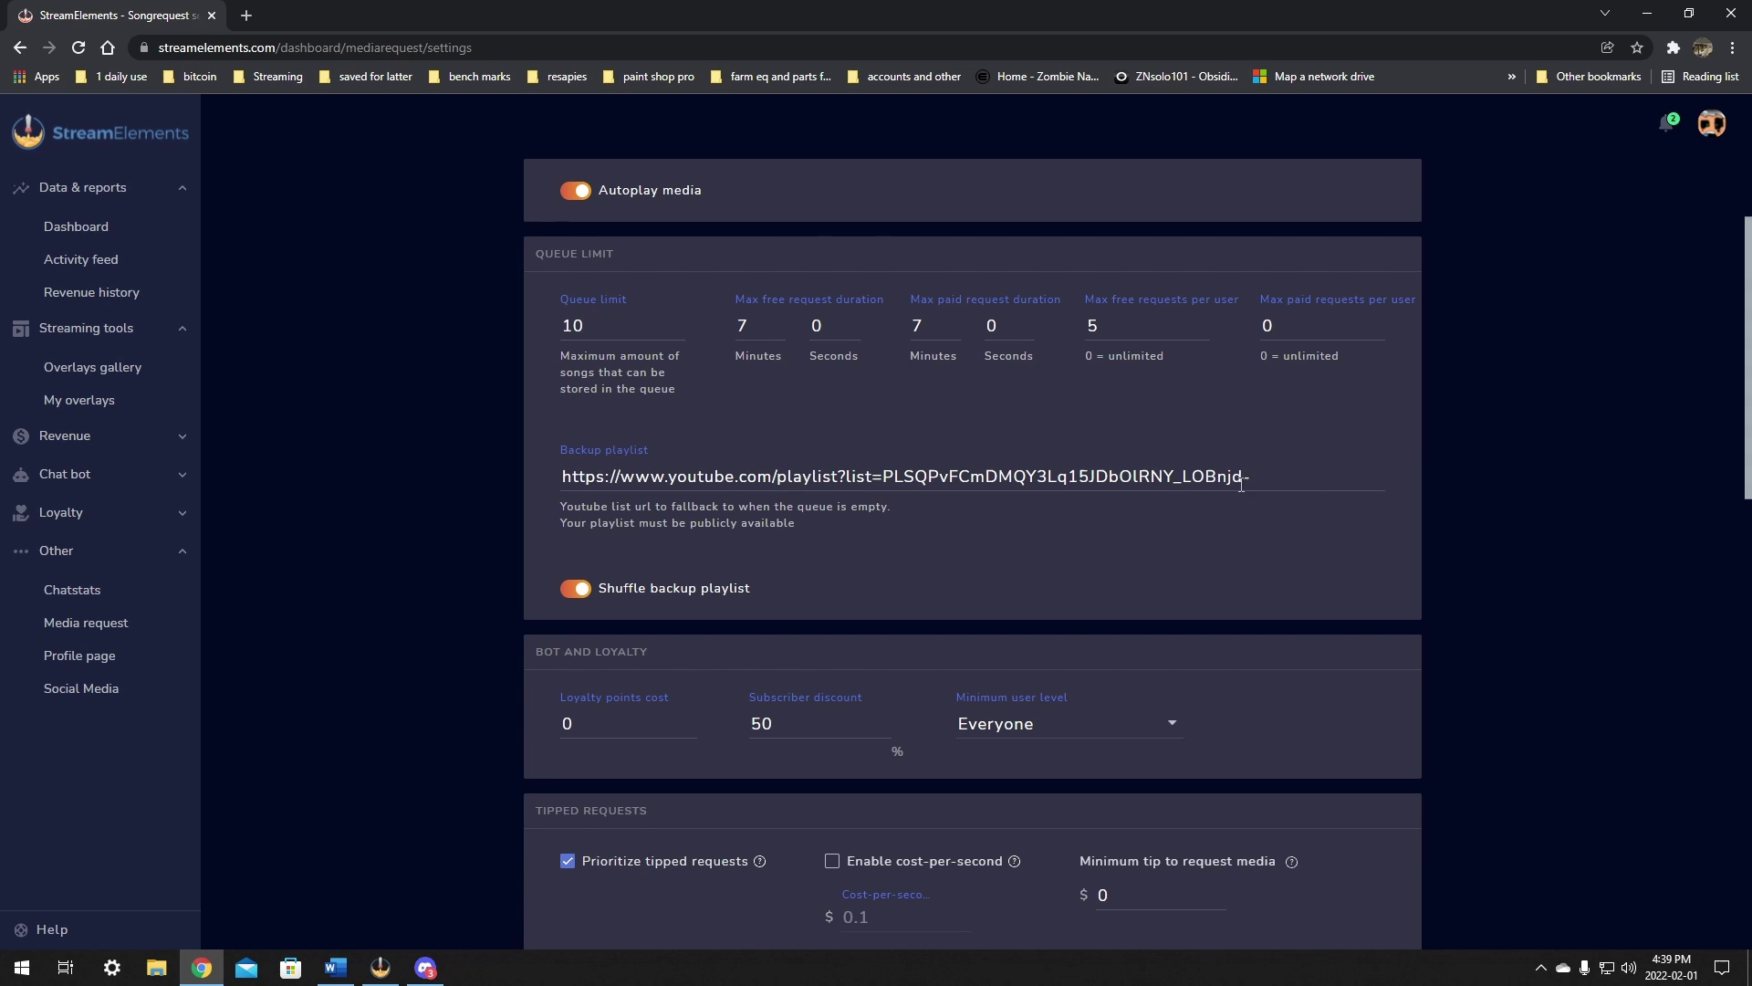
pyautogui.moveTo(1250, 478); pyautogui.dragTo(558, 475)
pyautogui.click(950, 596)
pyautogui.scroll(-2, 822, 474)
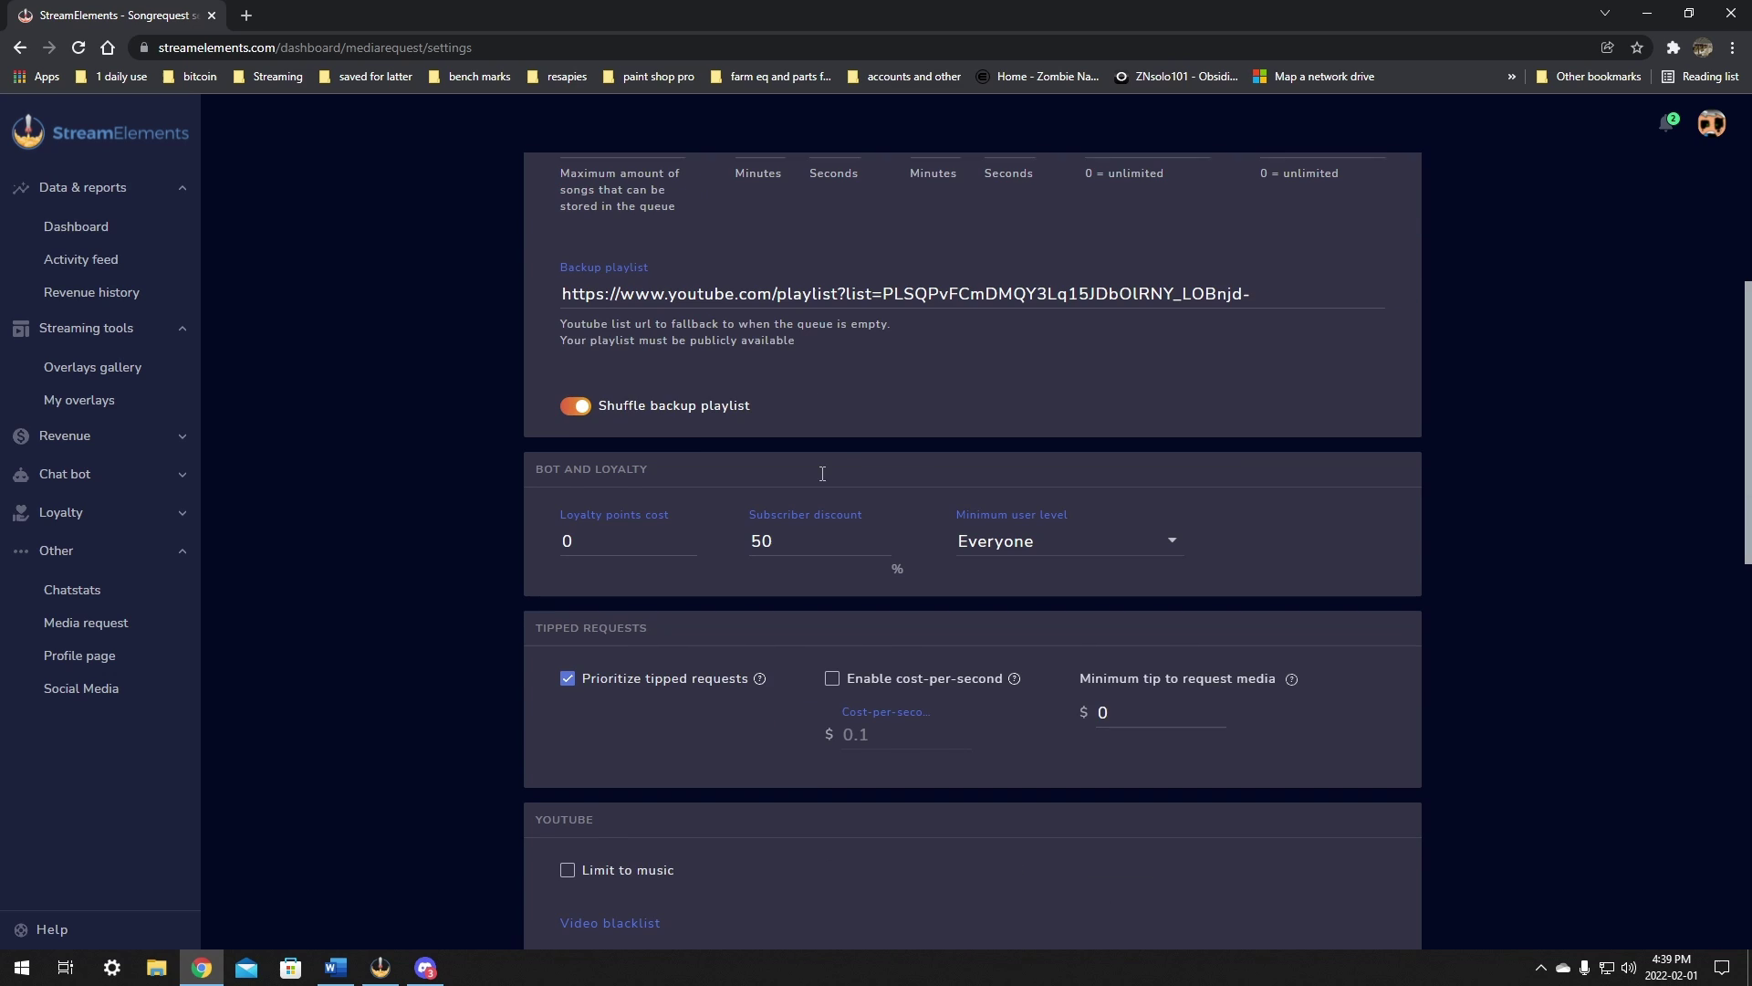
pyautogui.scroll(-1, 901, 384)
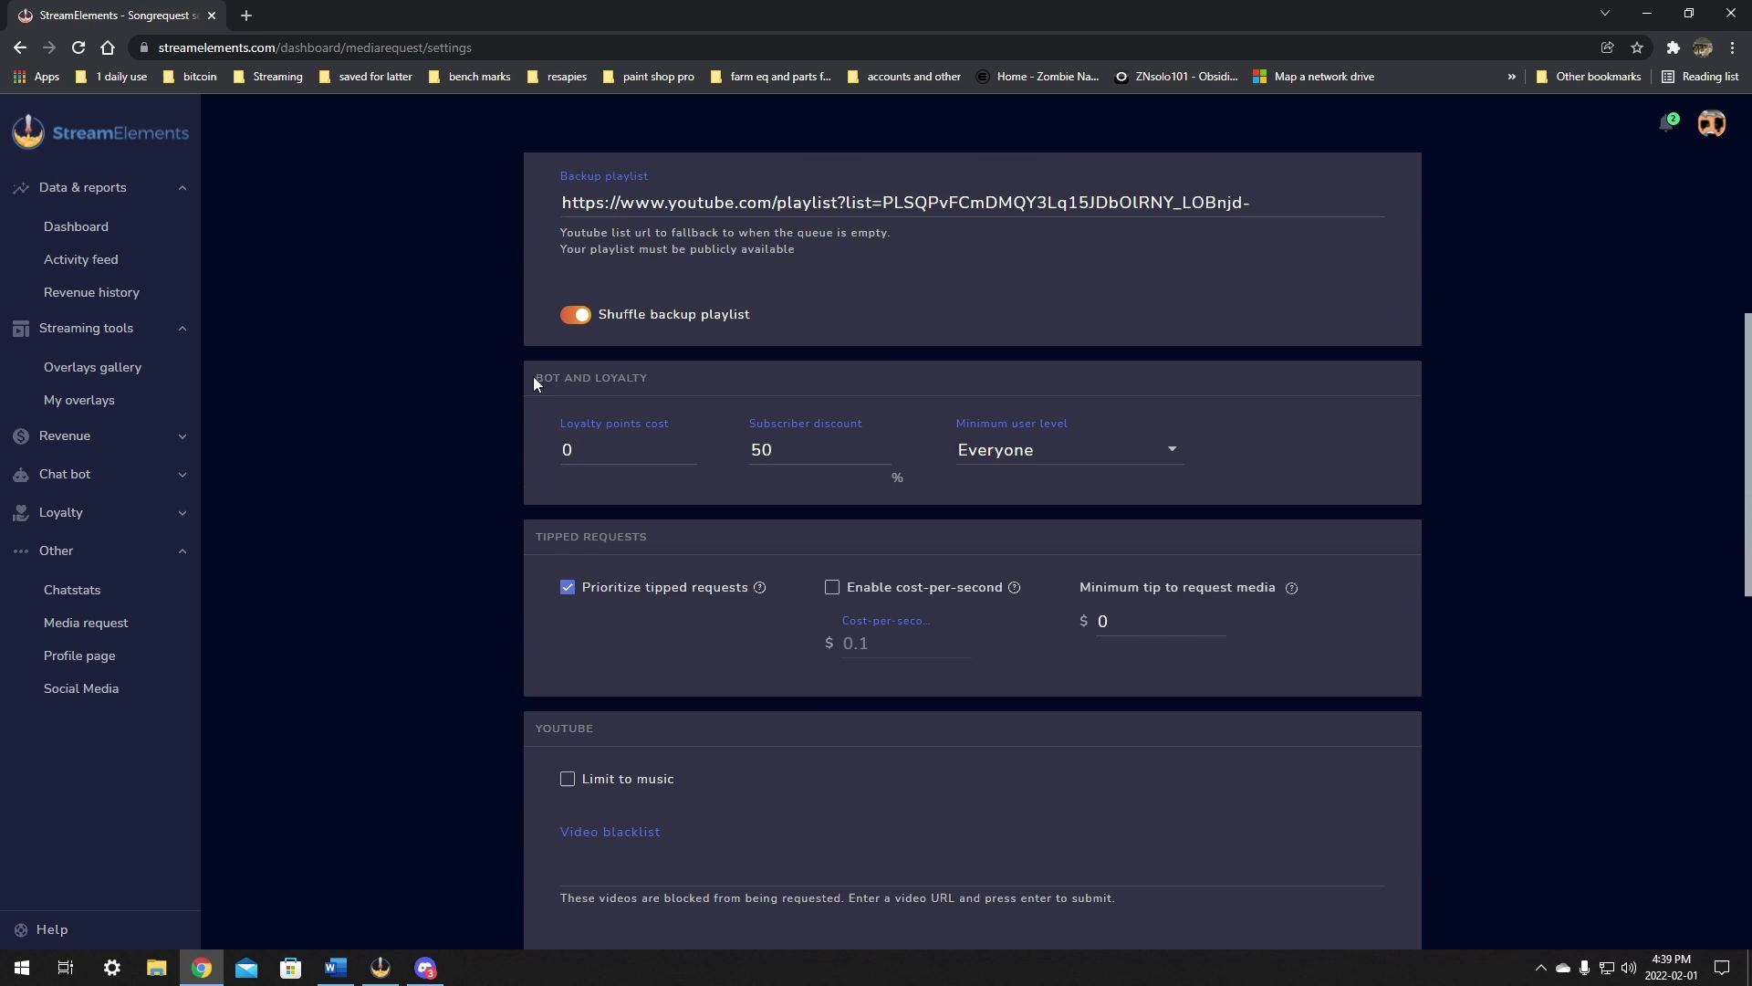
pyautogui.moveTo(533, 377); pyautogui.dragTo(649, 377)
pyautogui.click(683, 432)
pyautogui.click(1090, 454)
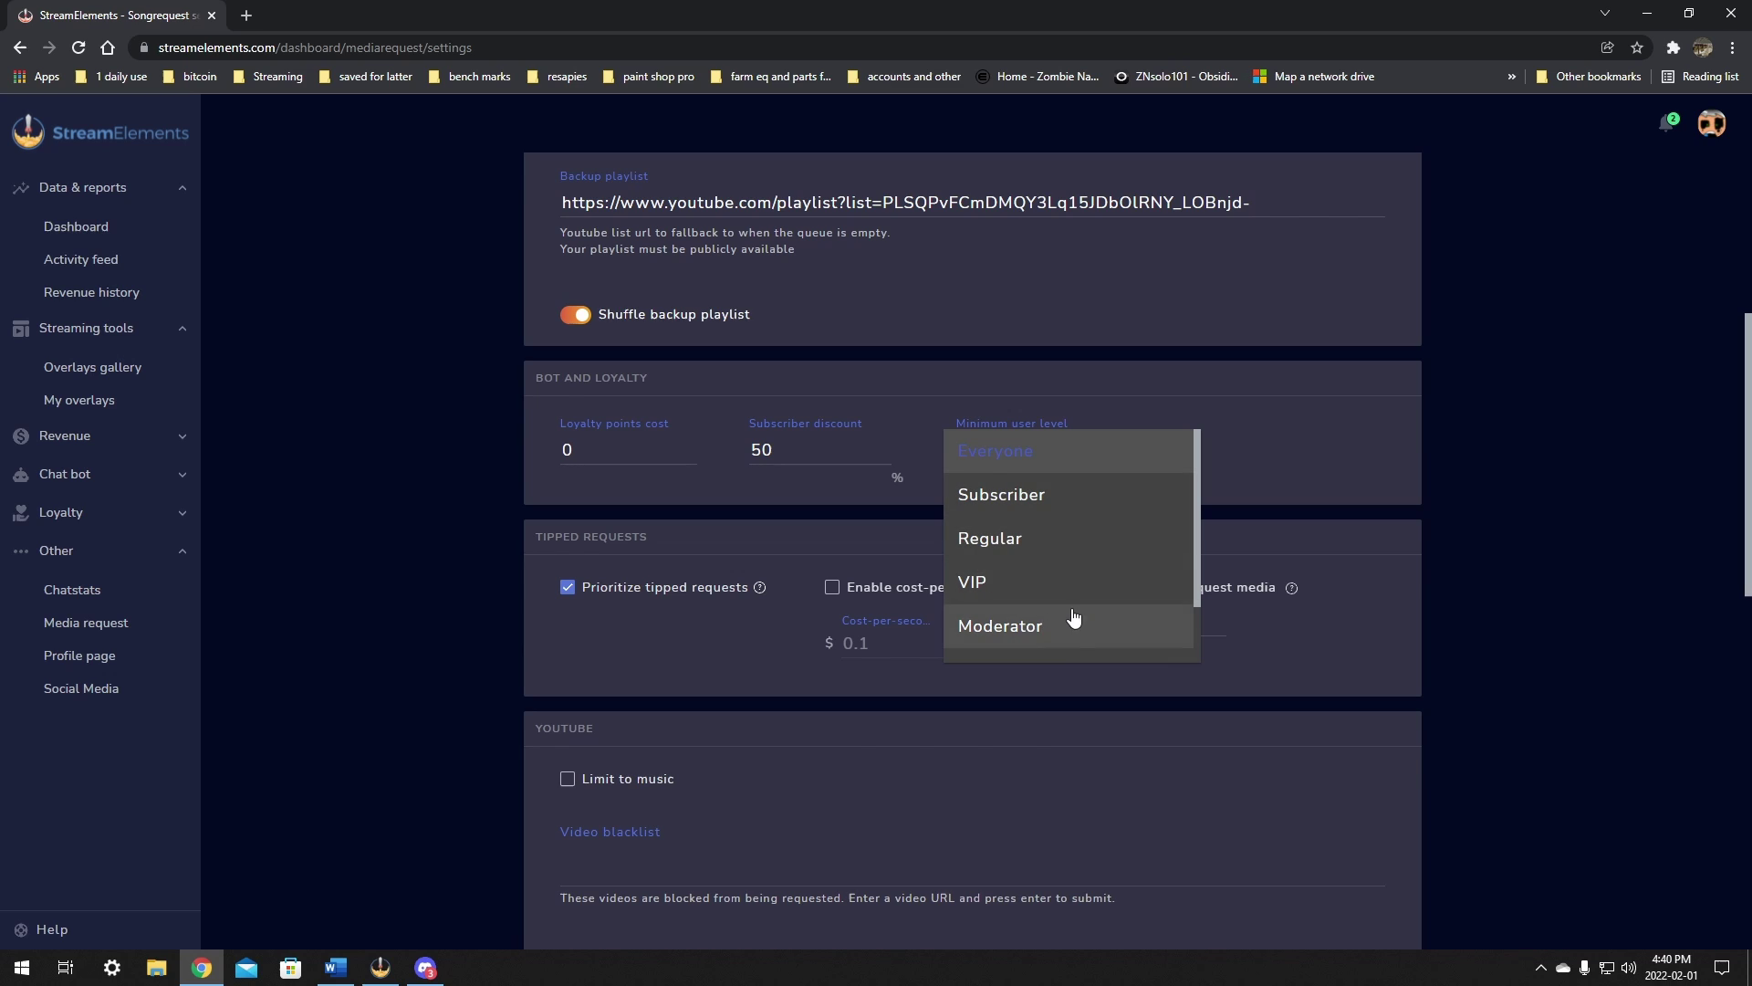
pyautogui.scroll(-1, 1074, 618)
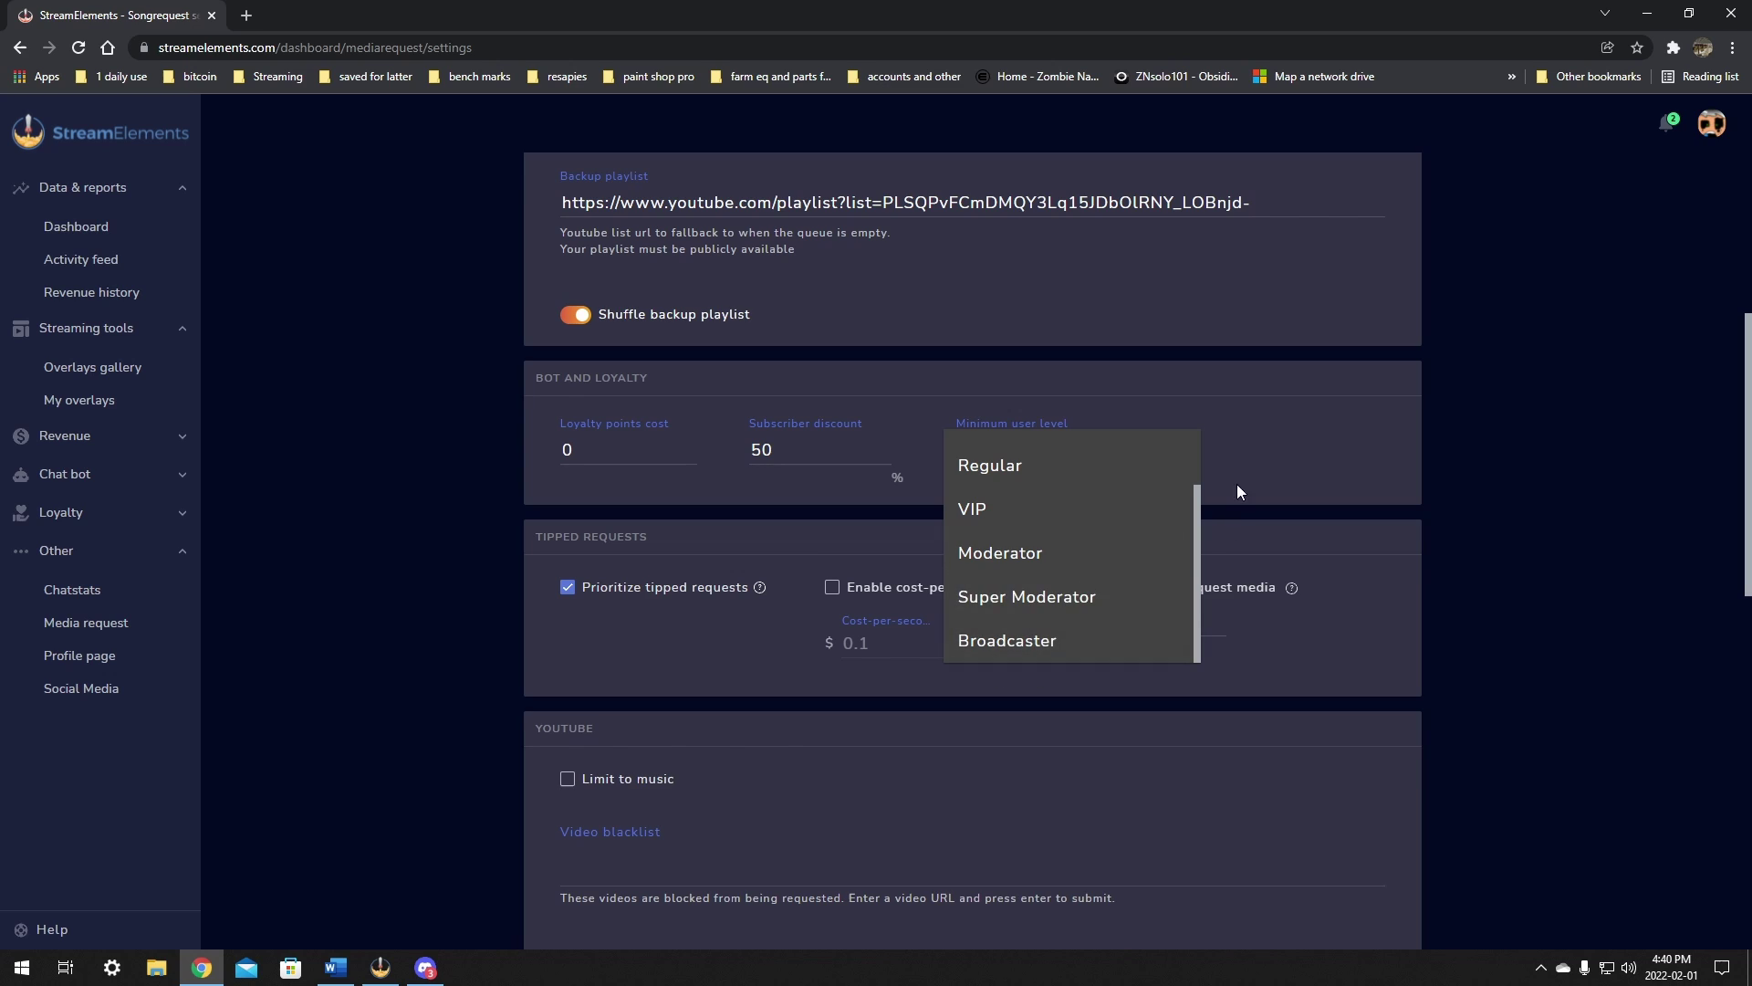
pyautogui.click(1290, 453)
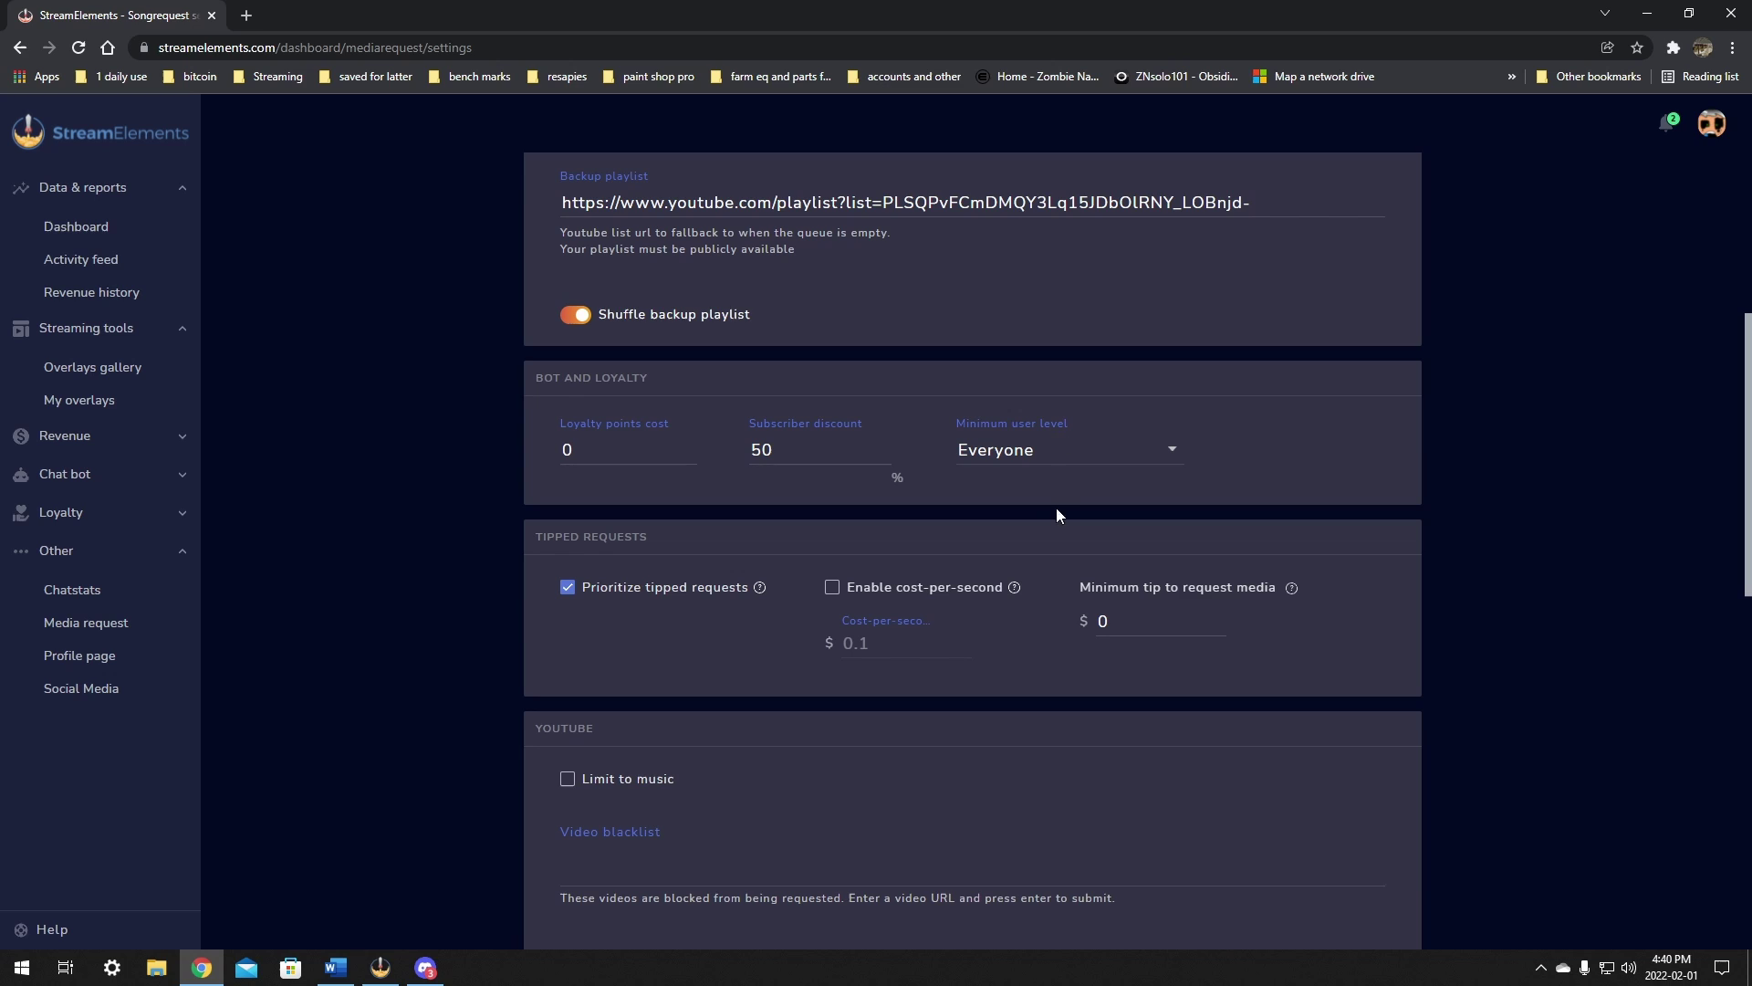
pyautogui.click(1087, 464)
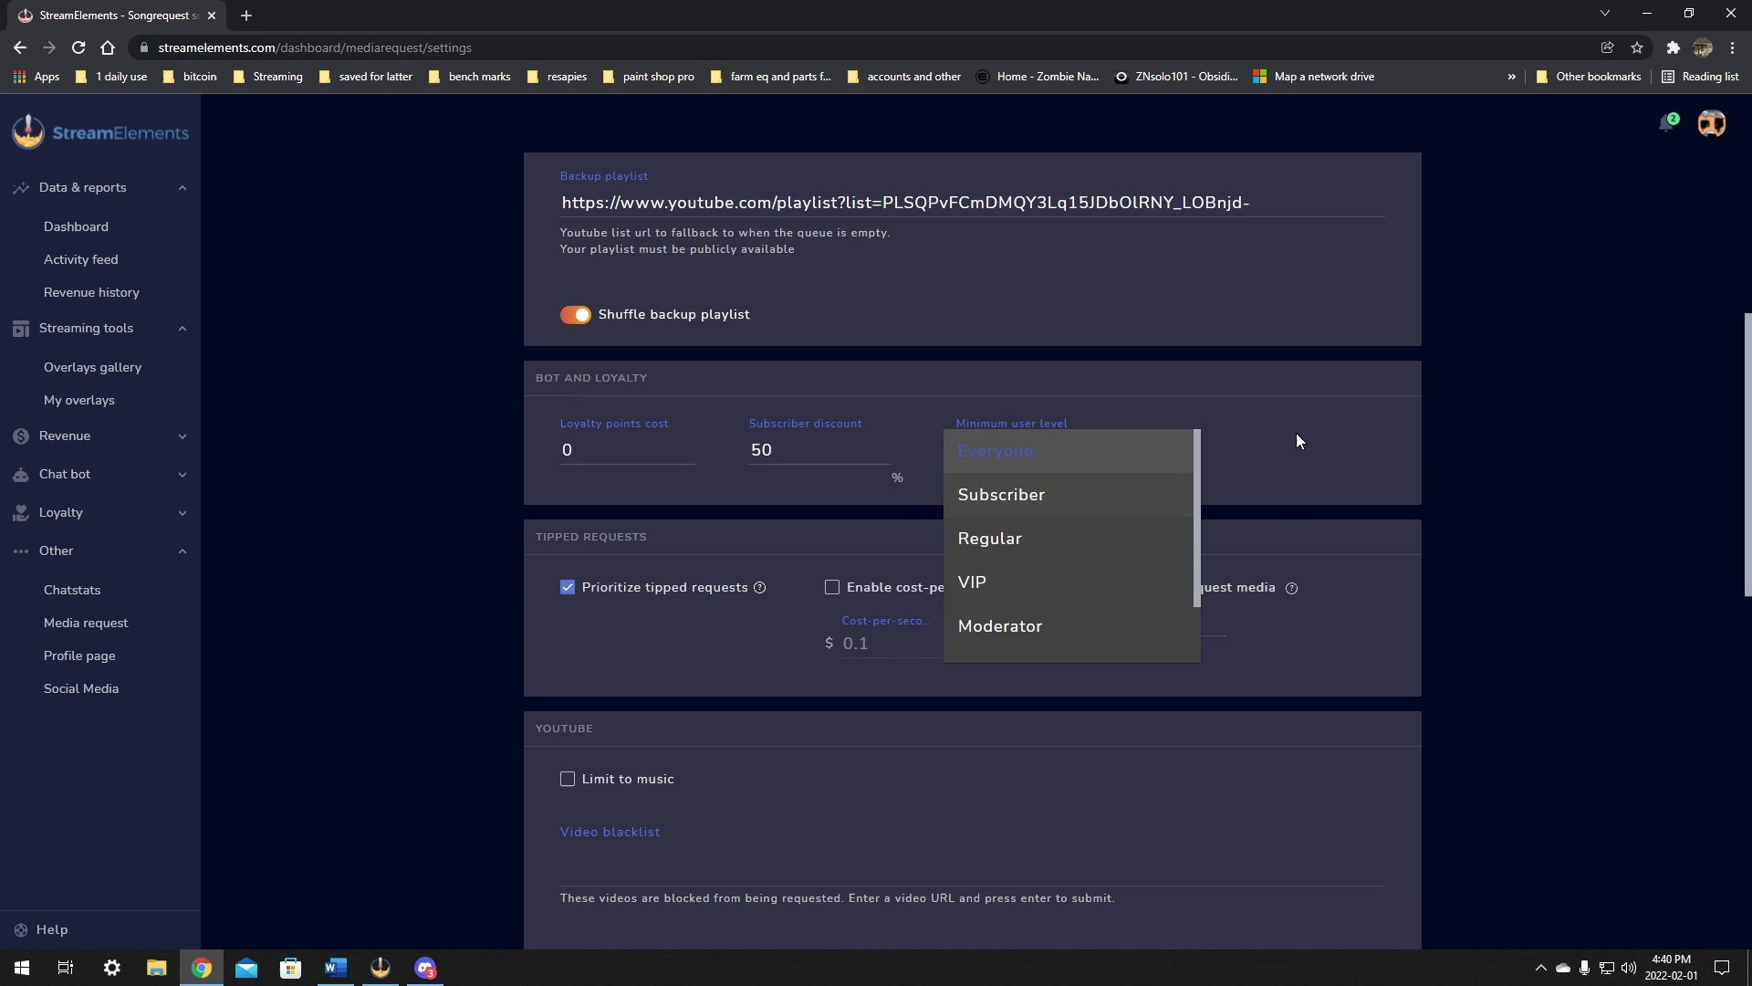
pyautogui.click(1080, 452)
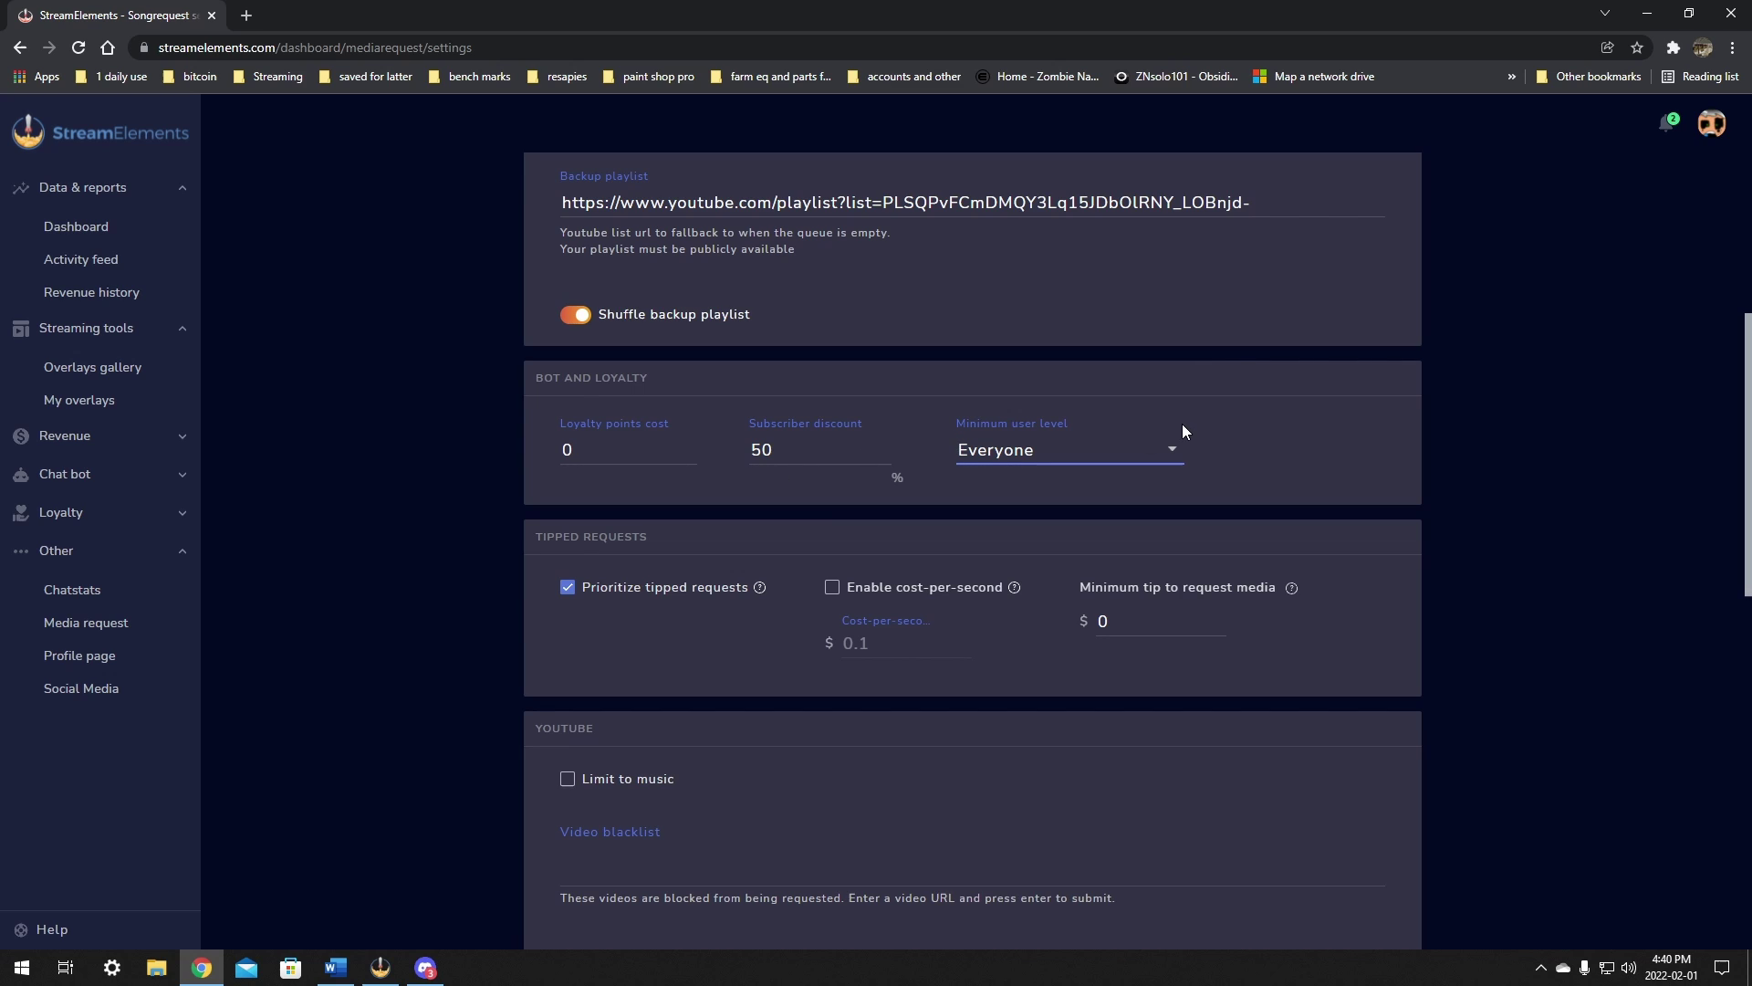
pyautogui.scroll(-1, 867, 452)
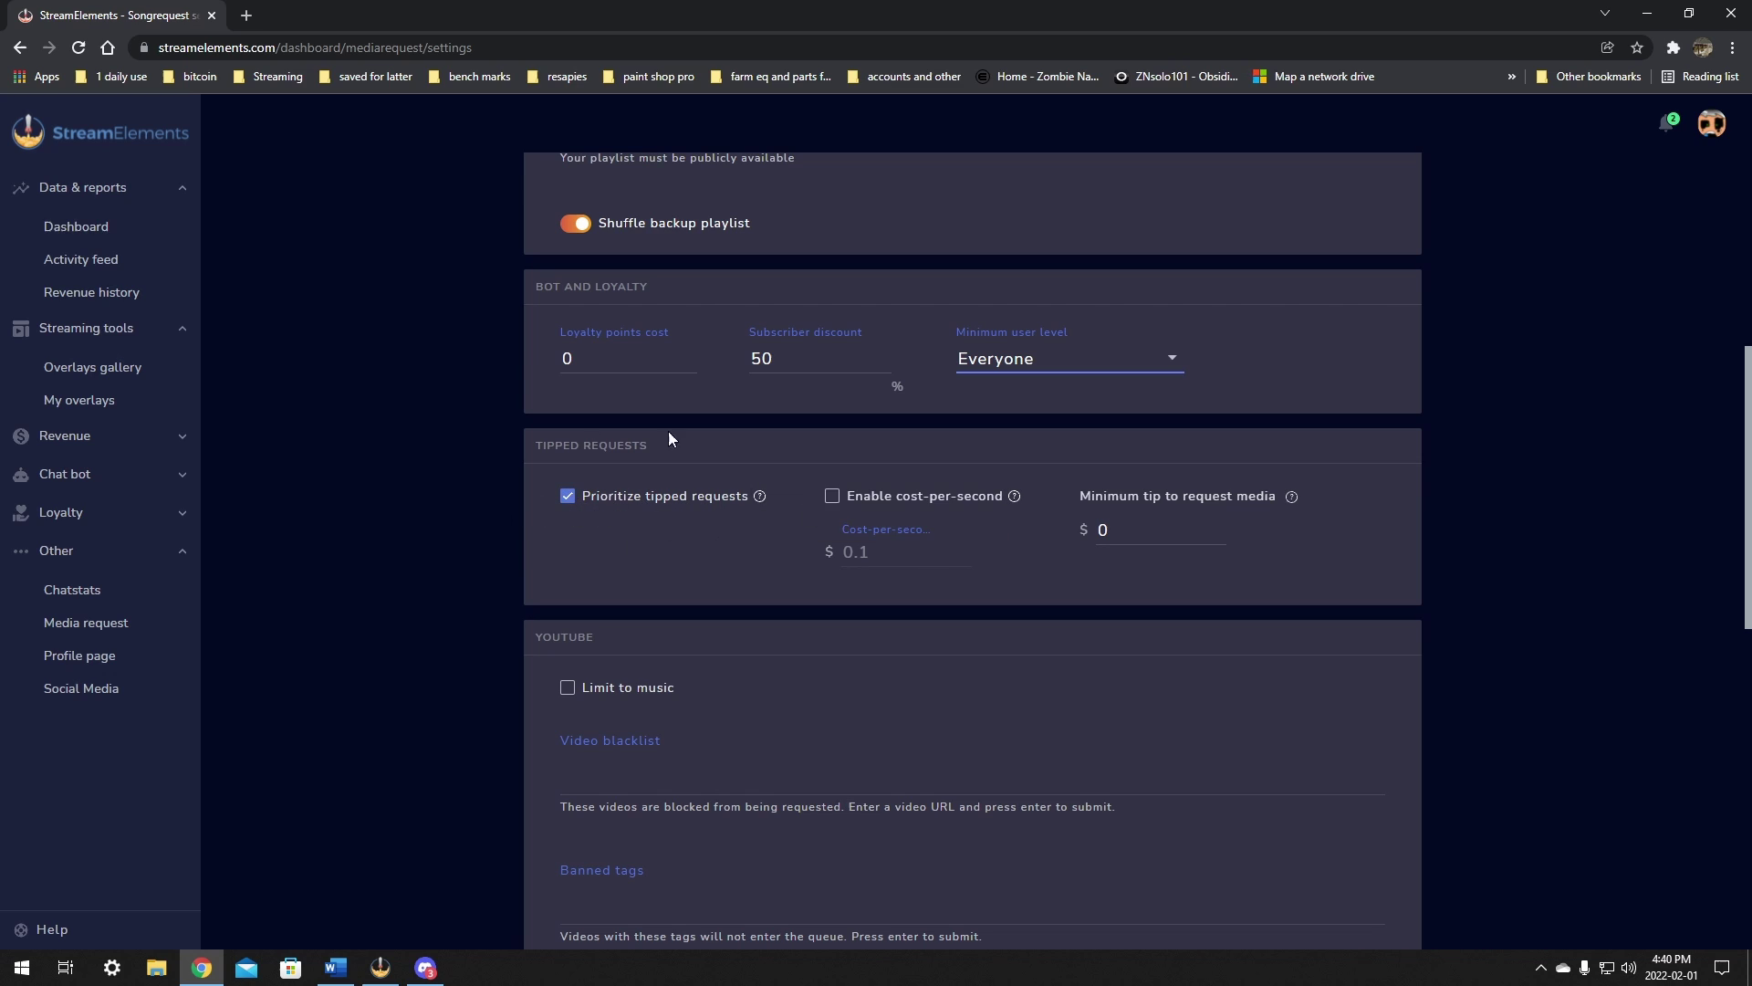
pyautogui.moveTo(762, 498)
pyautogui.scroll(-1, 1175, 484)
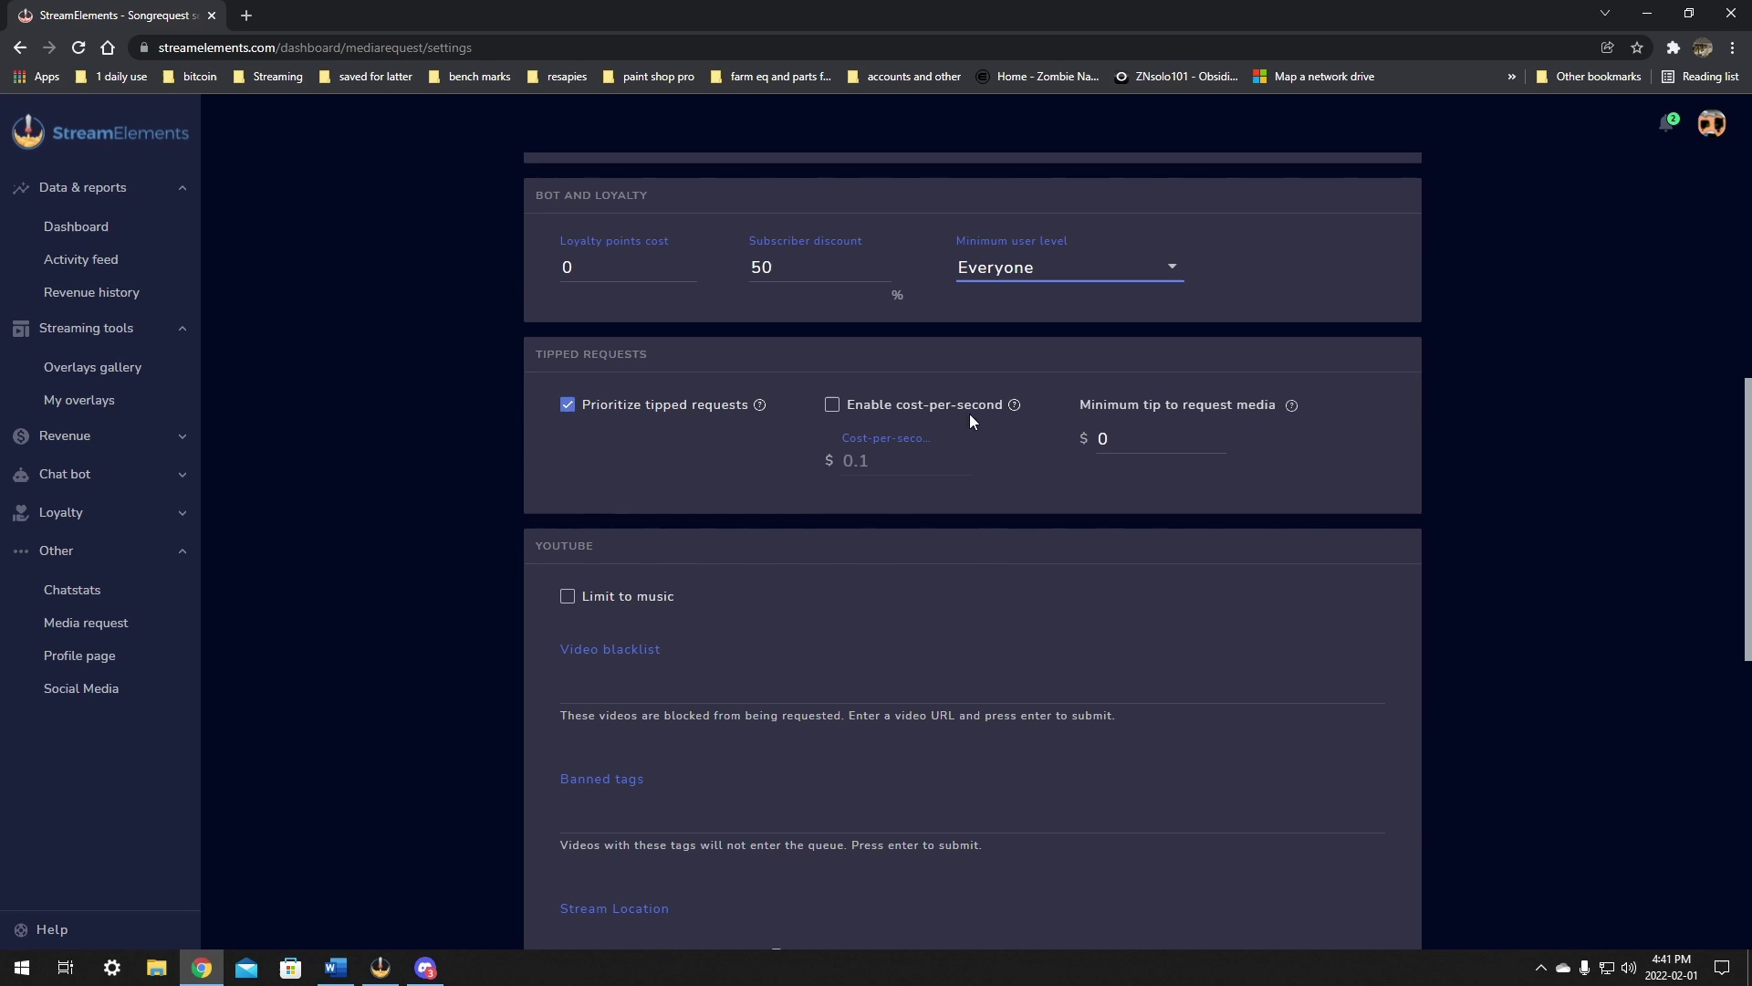
pyautogui.scroll(-3, 1084, 418)
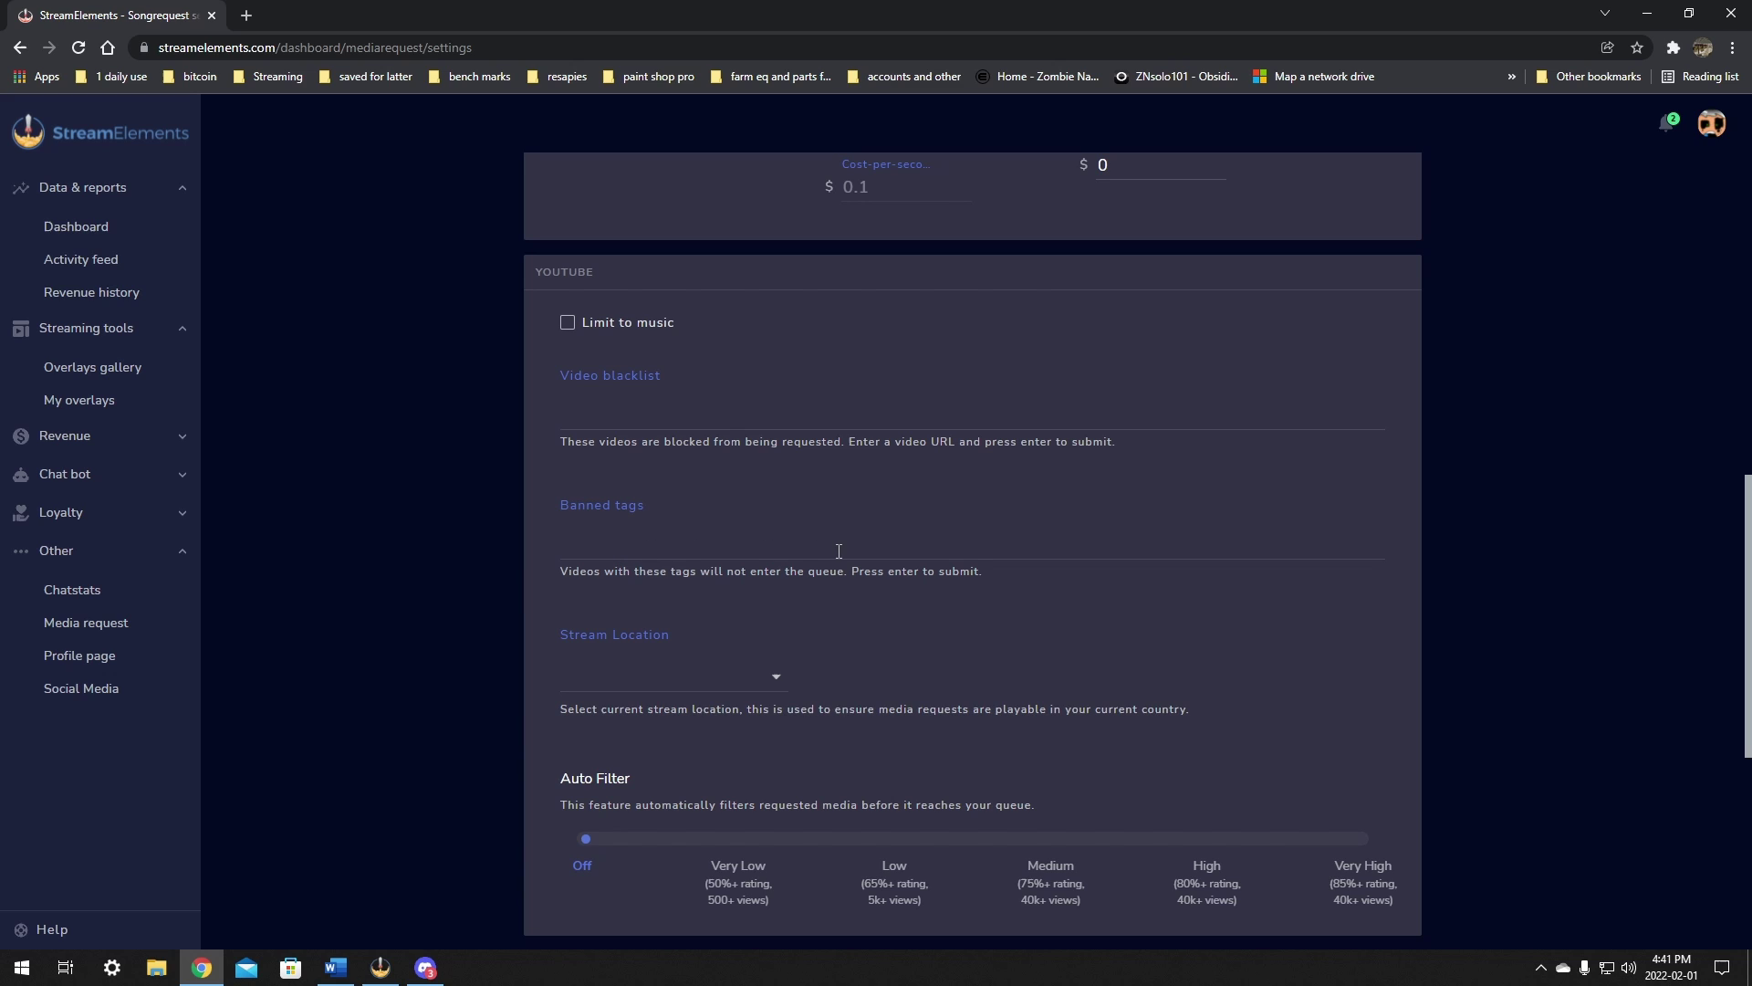
pyautogui.scroll(-1, 839, 551)
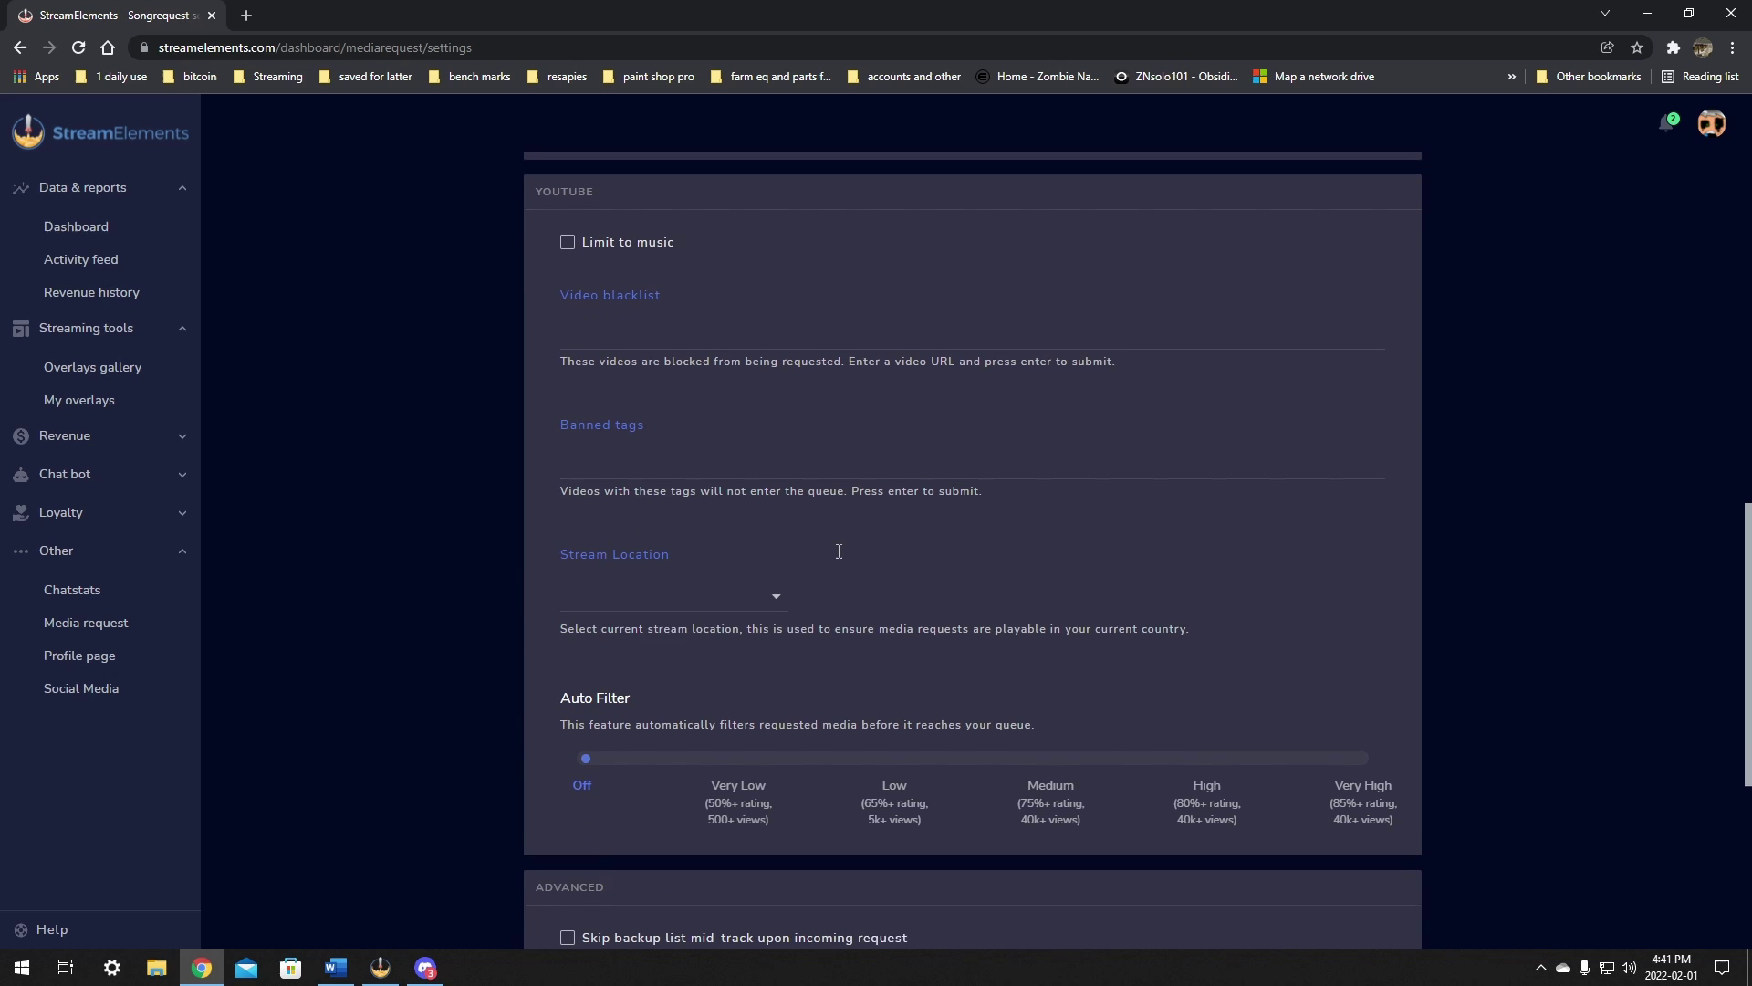
pyautogui.click(777, 587)
pyautogui.click(348, 360)
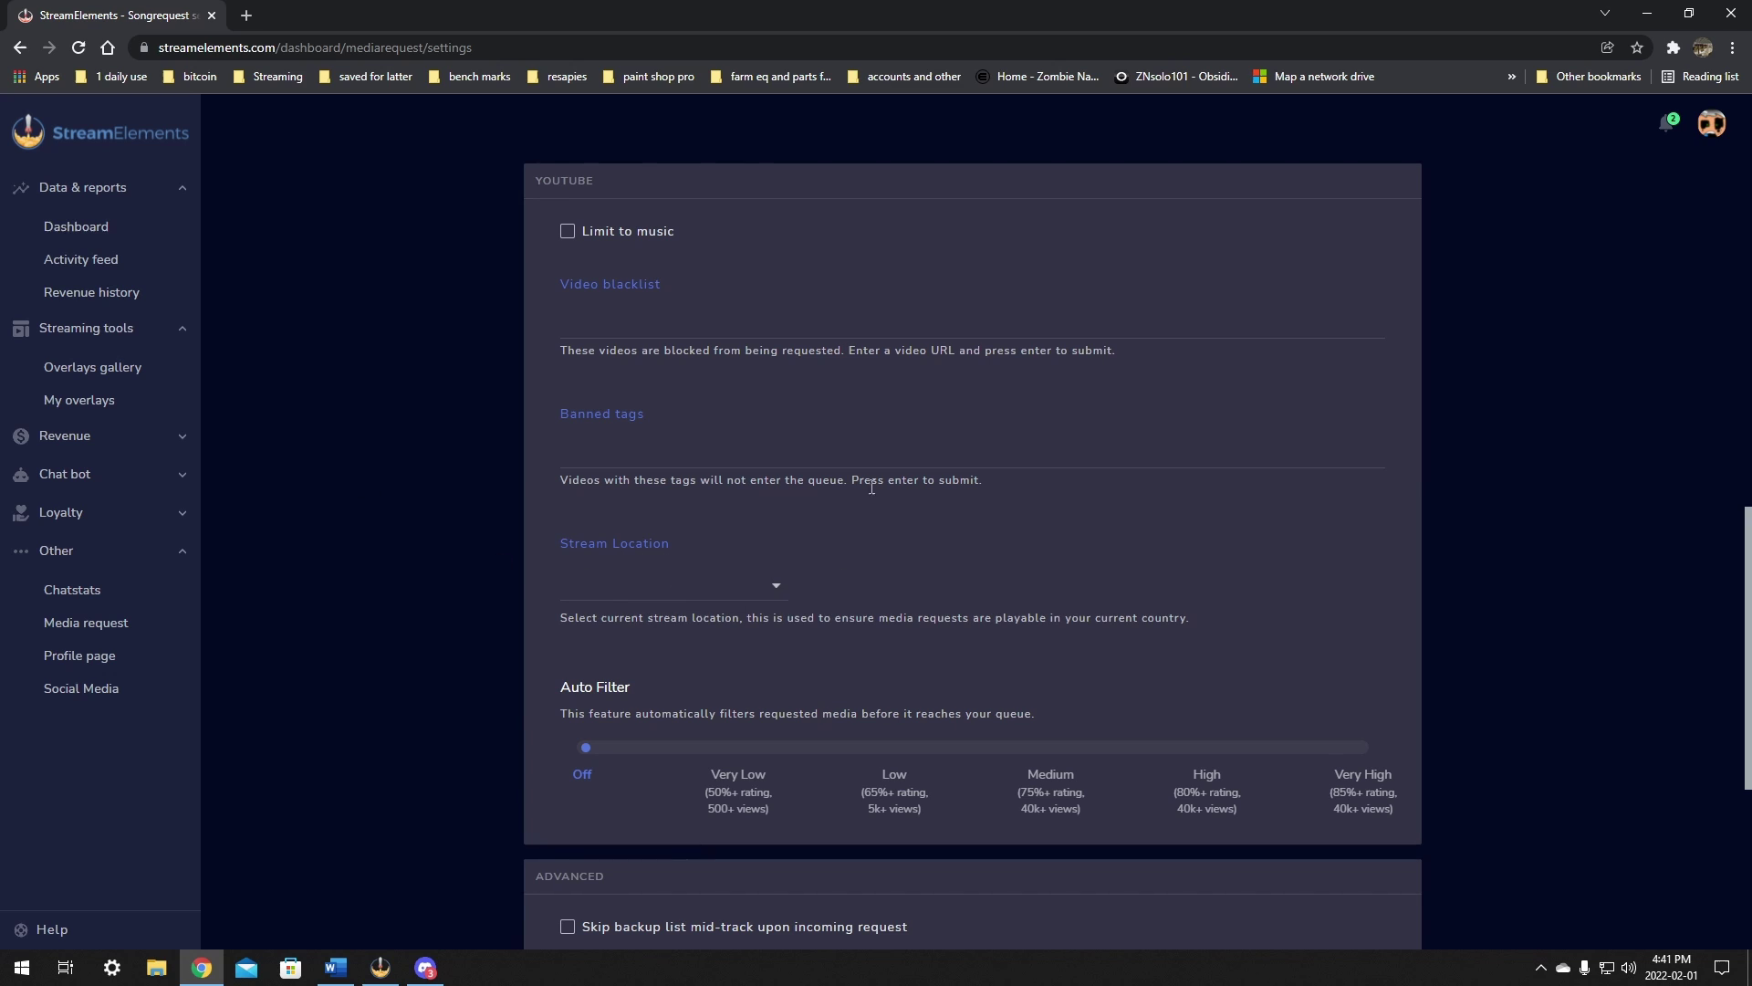
pyautogui.scroll(-1, 603, 602)
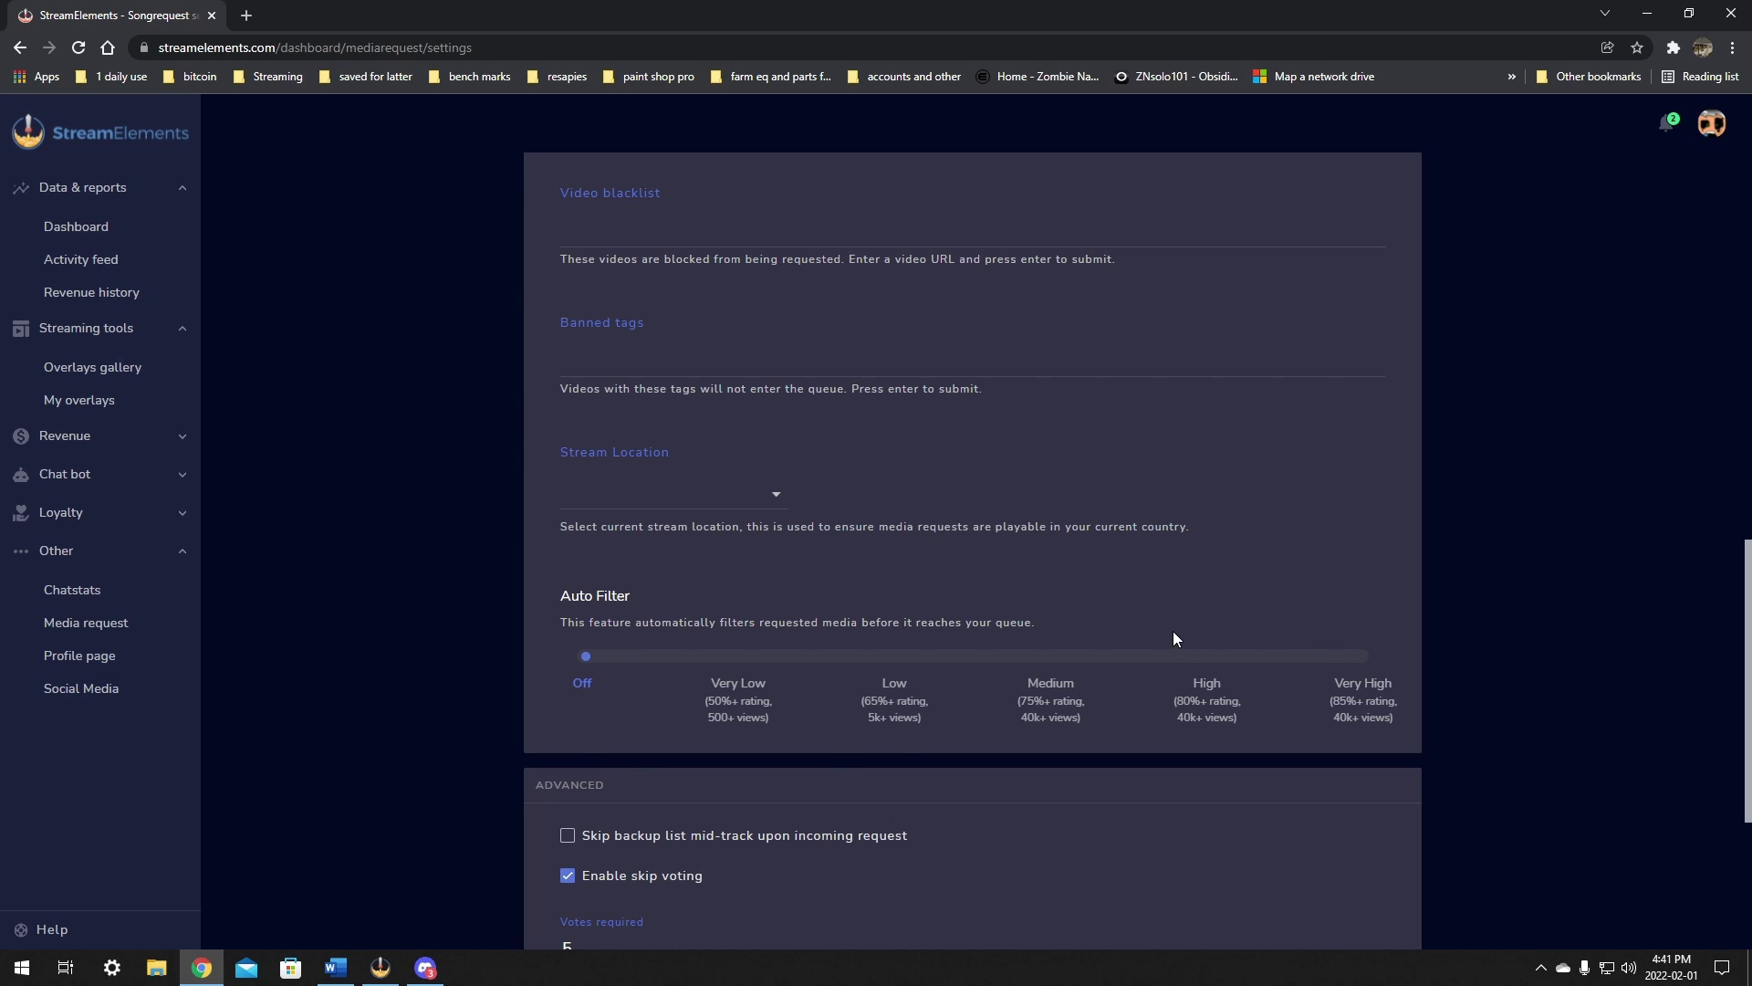
pyautogui.scroll(-4, 1159, 650)
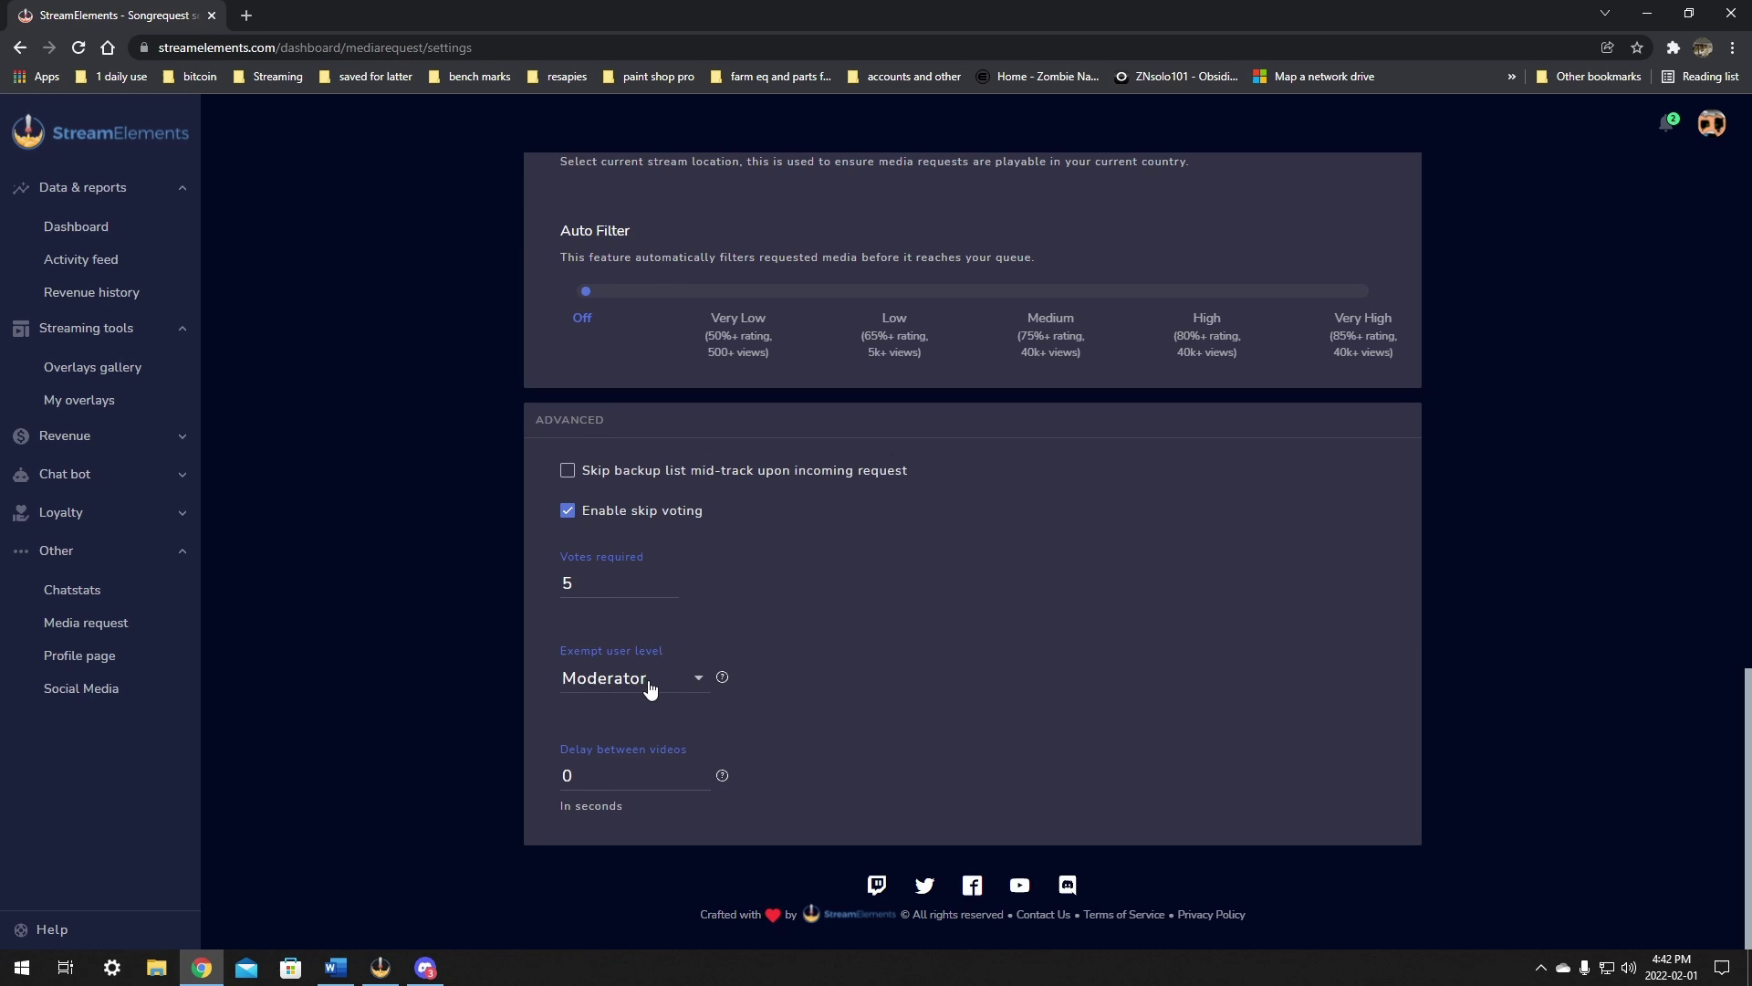
# Step: Check the Exempt user level help and Delay field, then return to the Media request queue
pyautogui.moveTo(721, 678)
pyautogui.click(1009, 802)
pyautogui.click(86, 623)
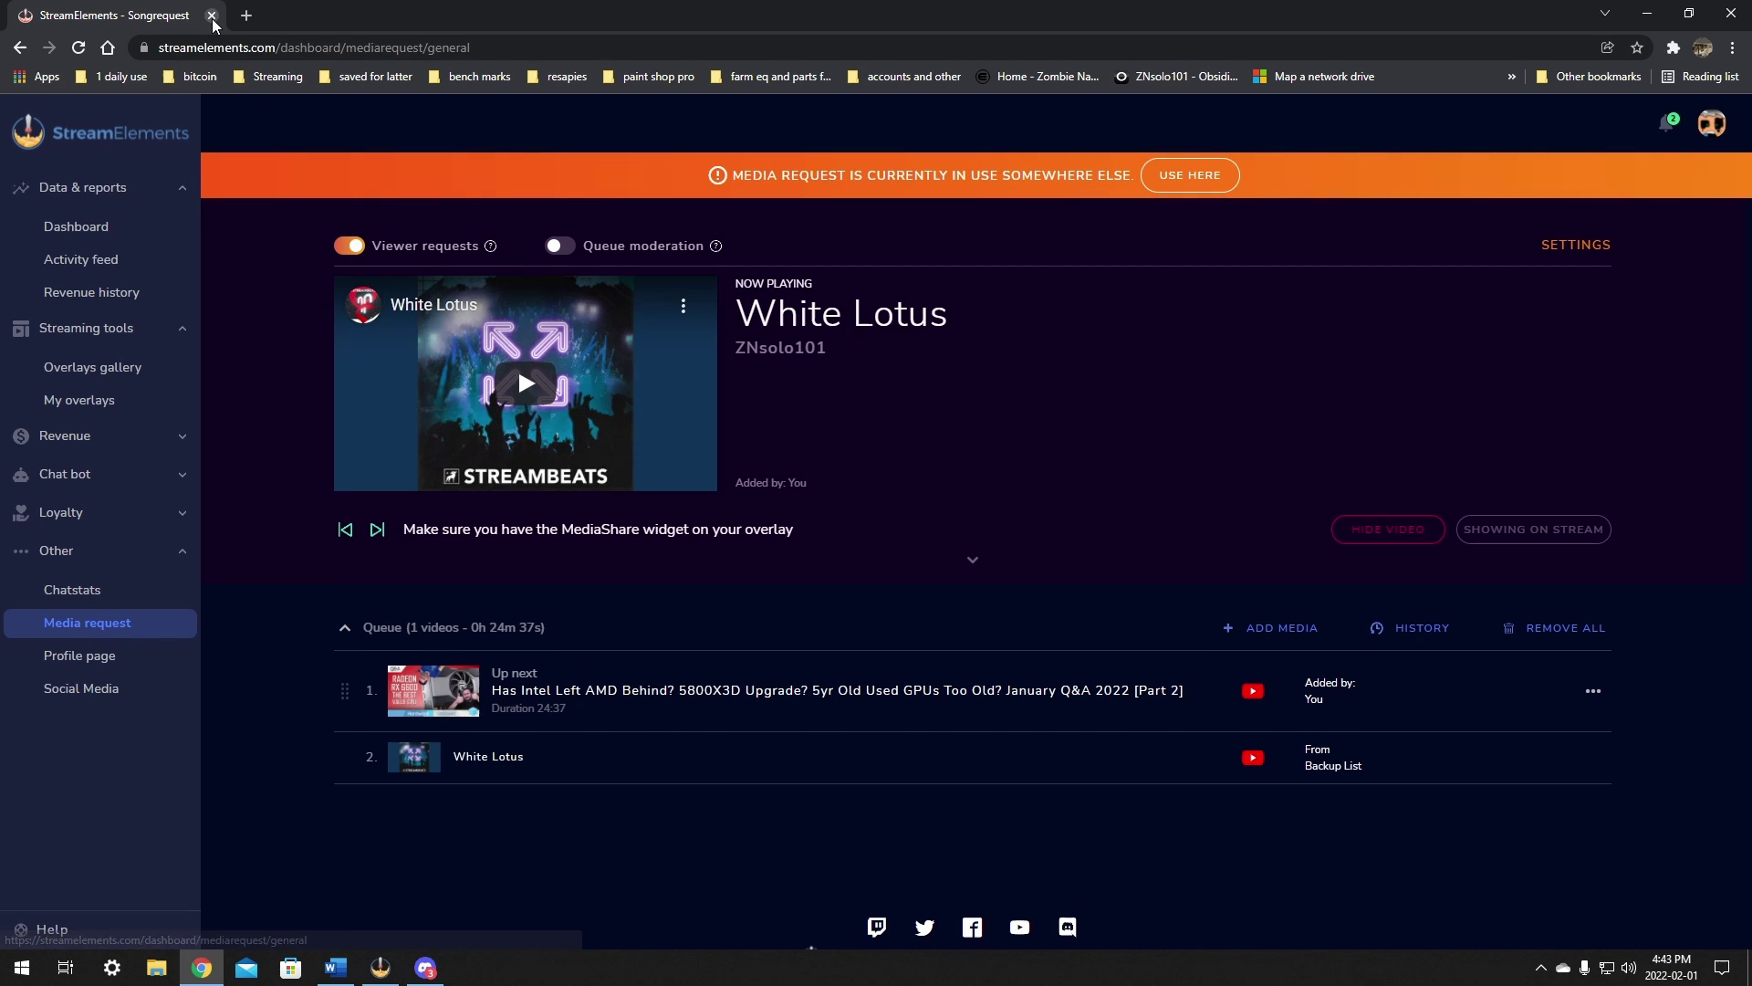
# Step: In OBS, enable Control audio via OBS in the music 2 source properties
pyautogui.hotkey('alt', 'Tab')
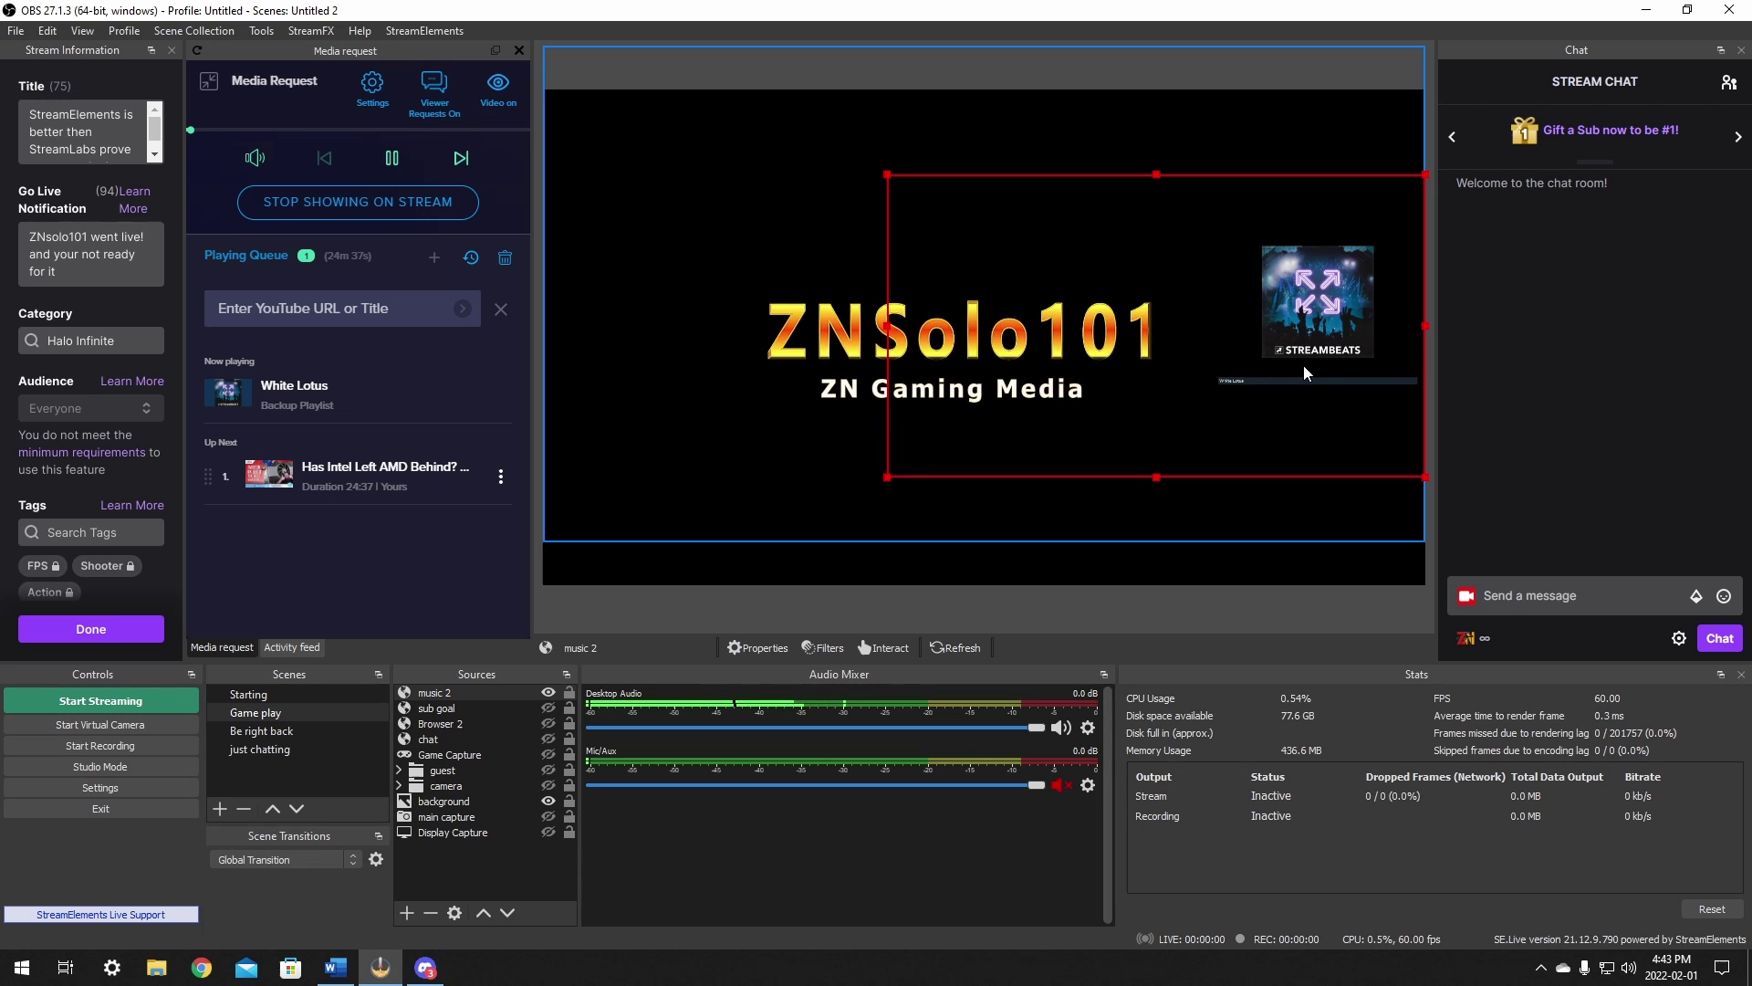
pyautogui.click(1050, 515)
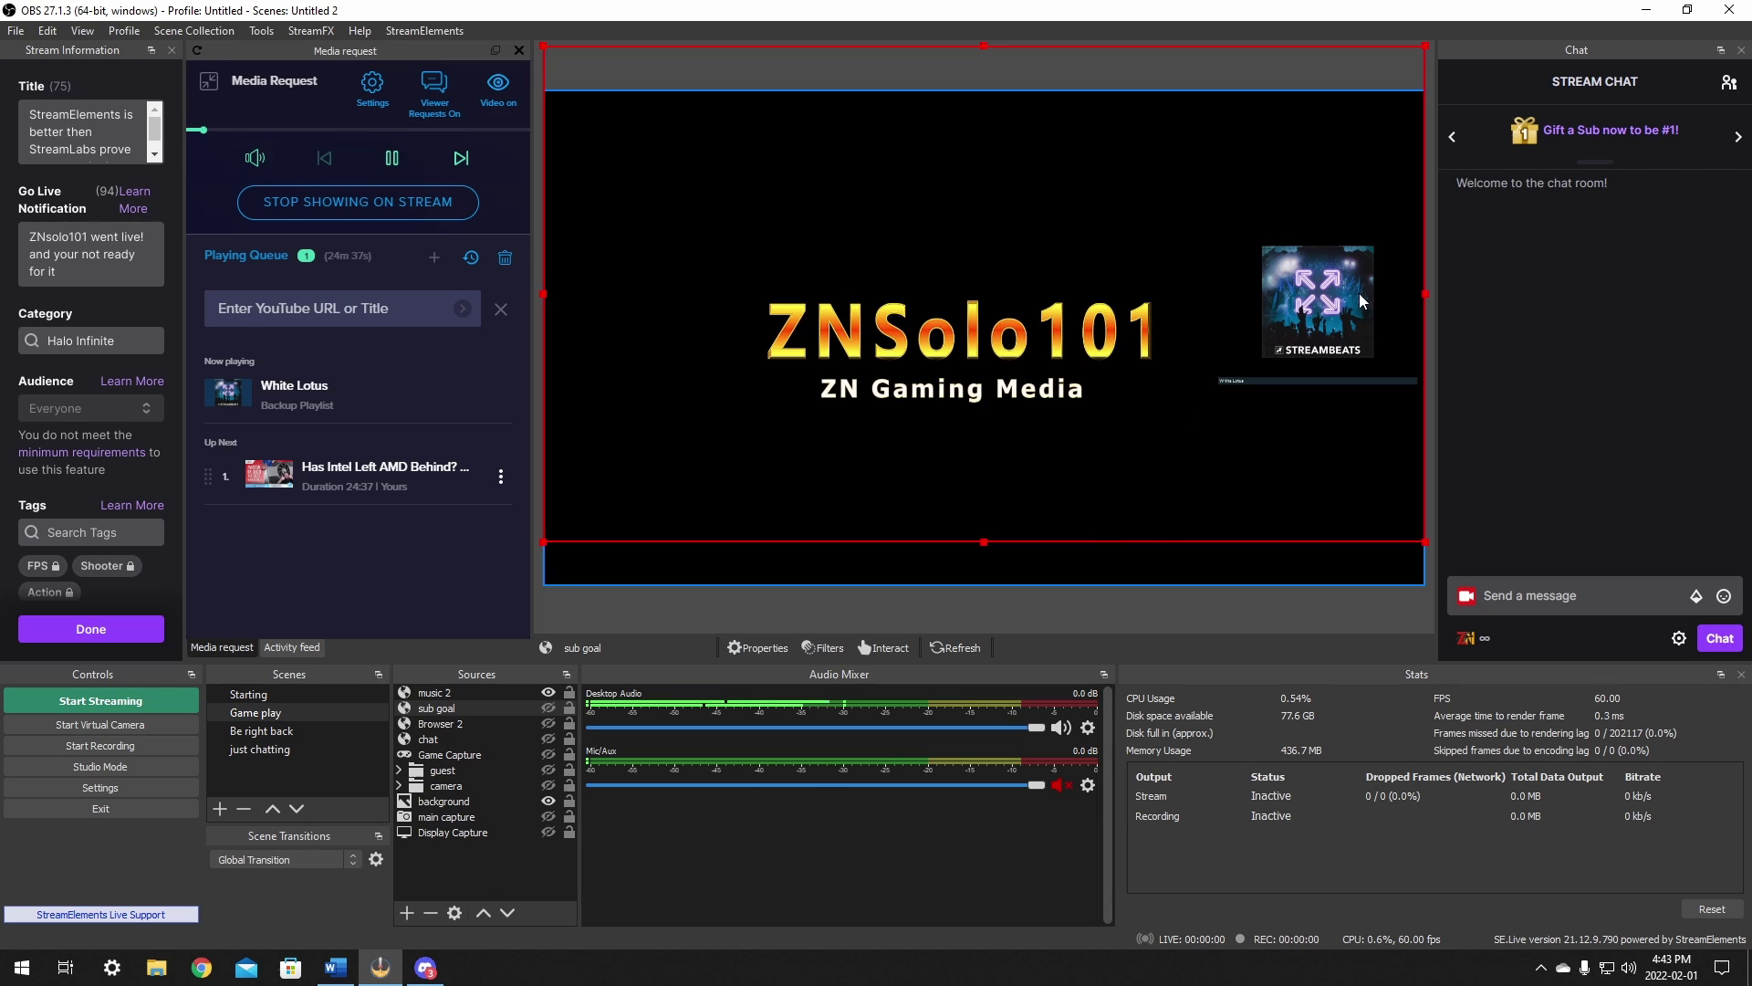
pyautogui.click(446, 696)
pyautogui.rightClick(445, 695)
pyautogui.click(489, 666)
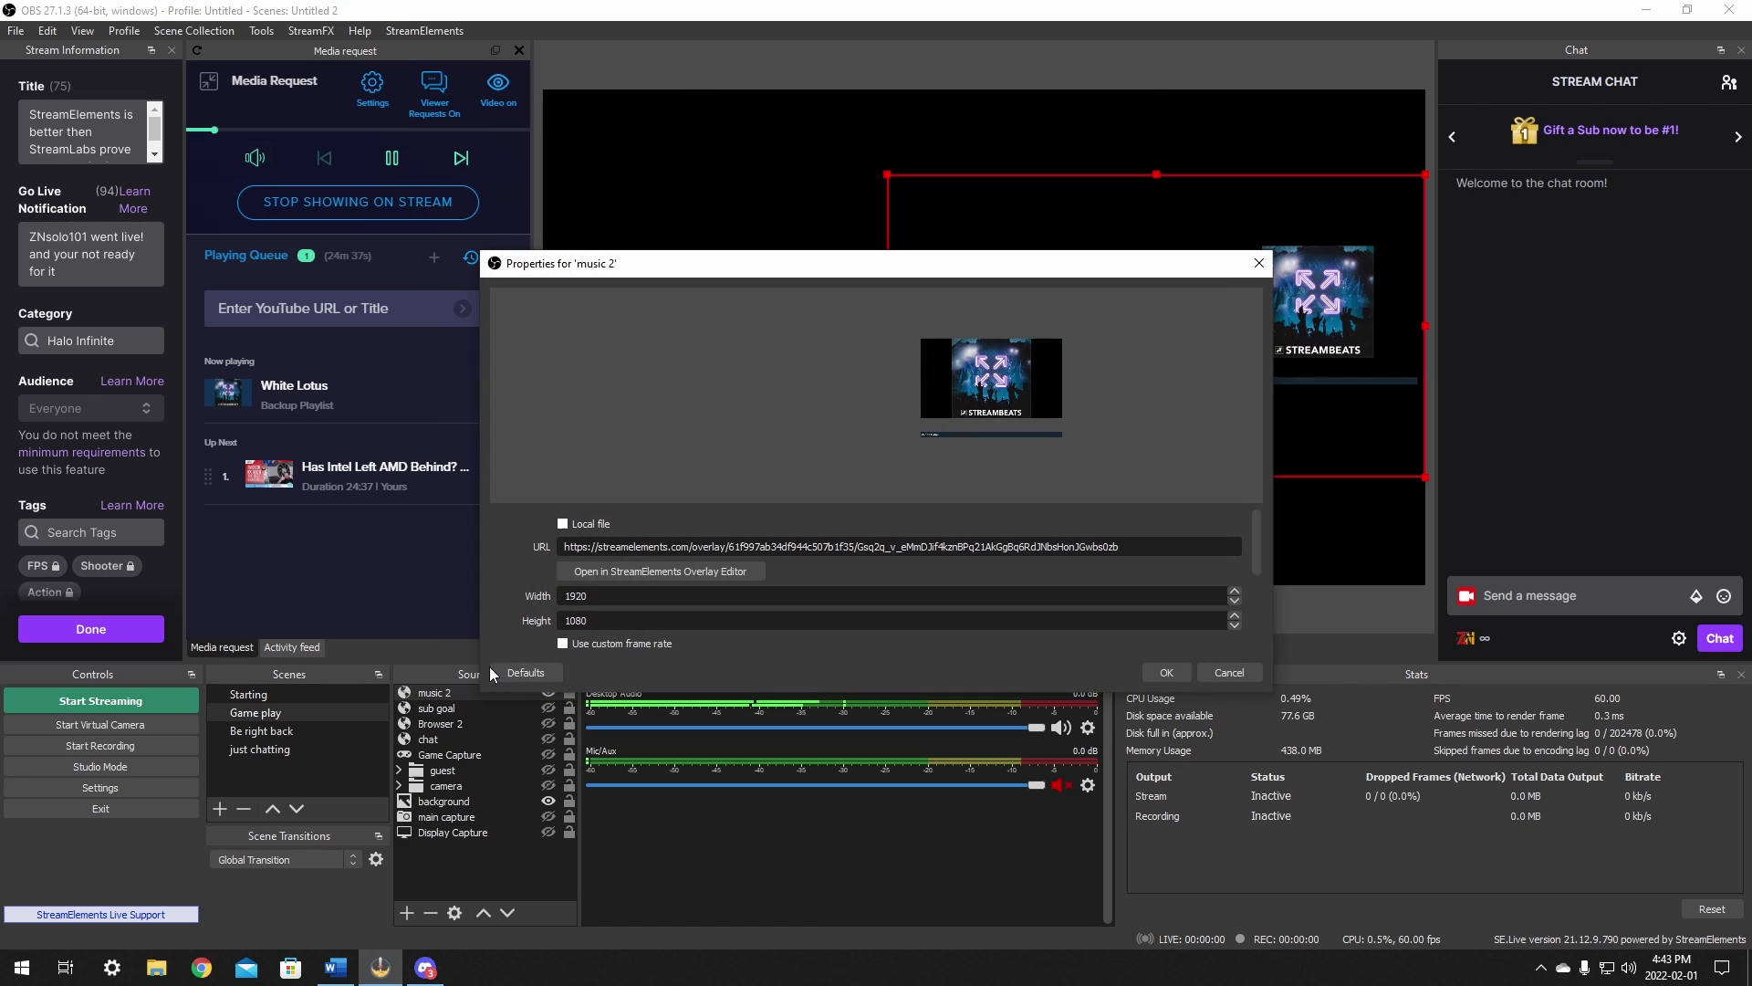
pyautogui.scroll(-1, 558, 581)
pyautogui.click(561, 610)
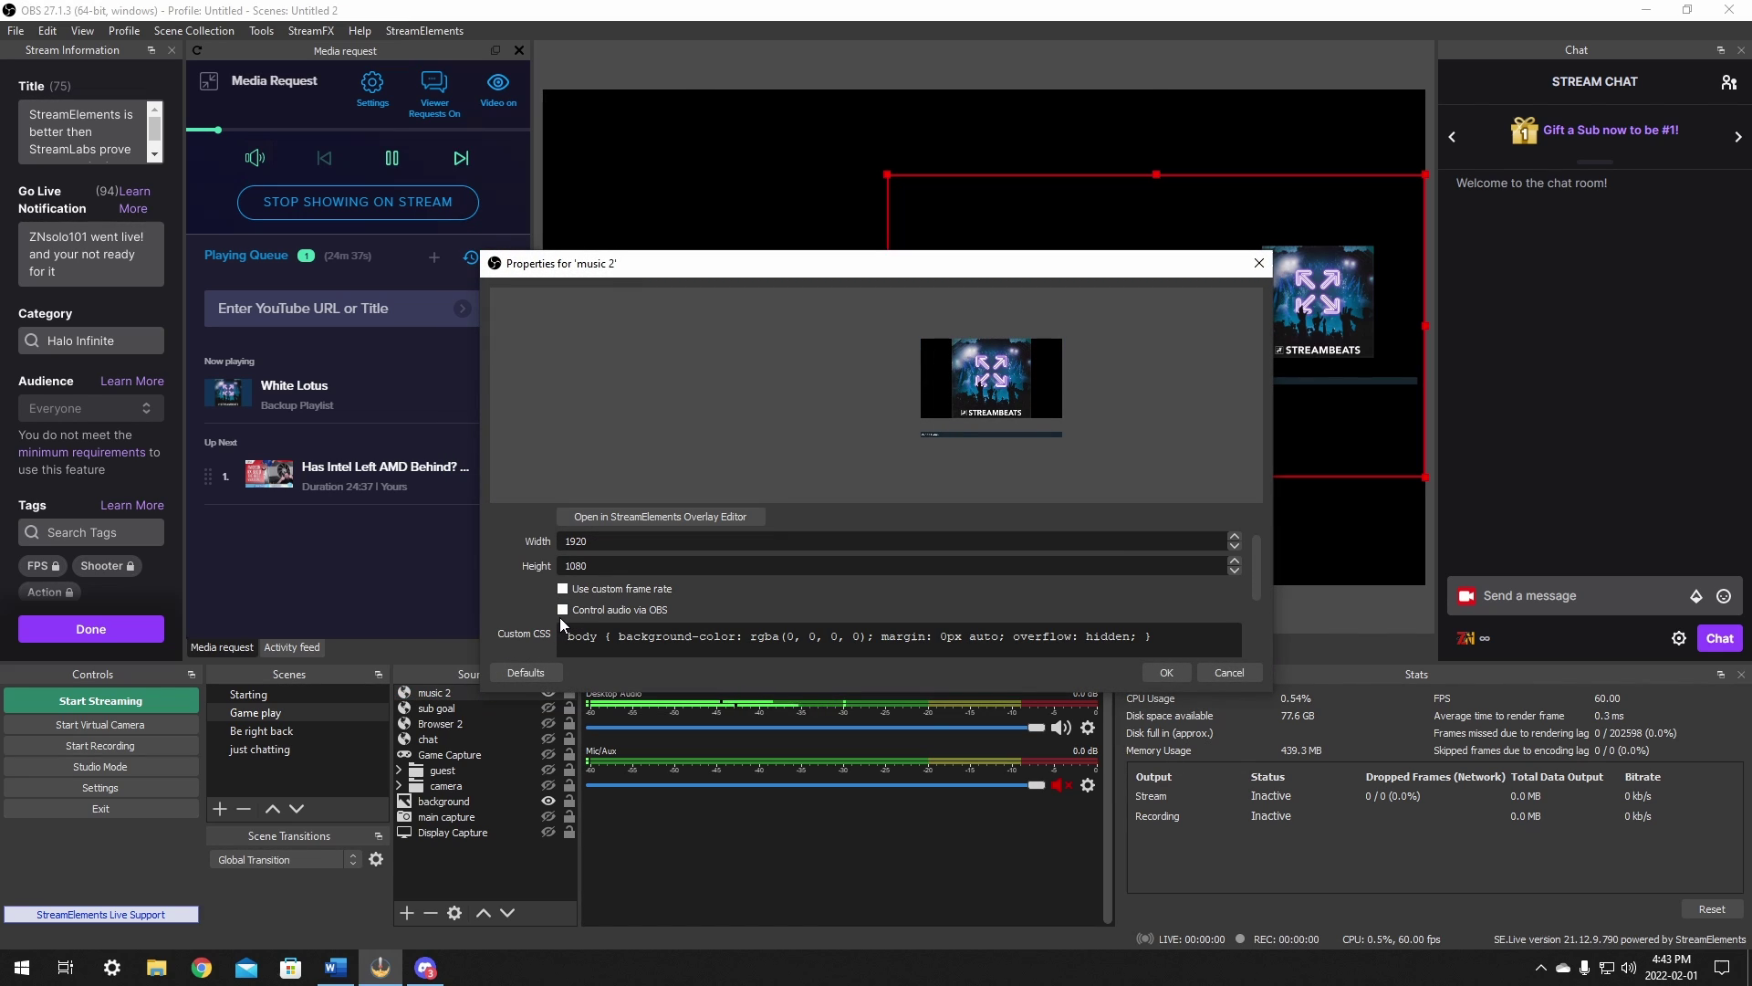
pyautogui.click(1159, 673)
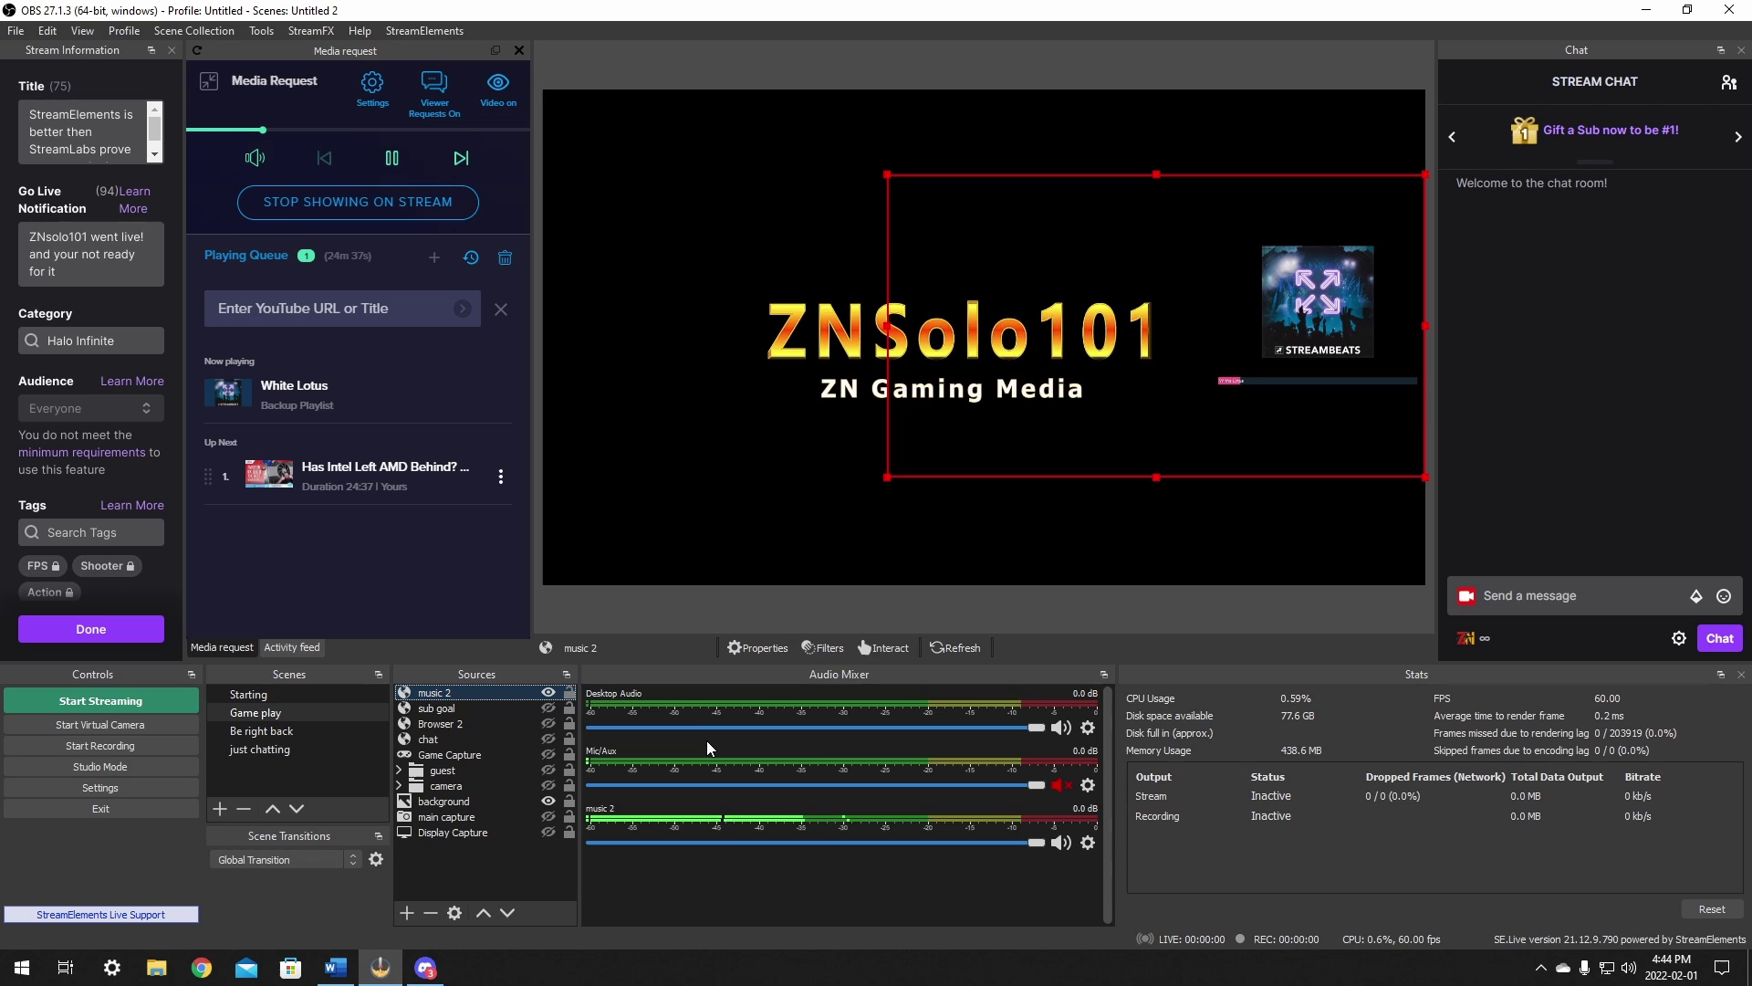
# Step: Recheck the music 2 properties and lower its mixer volume to -11.4 dB
pyautogui.click(757, 647)
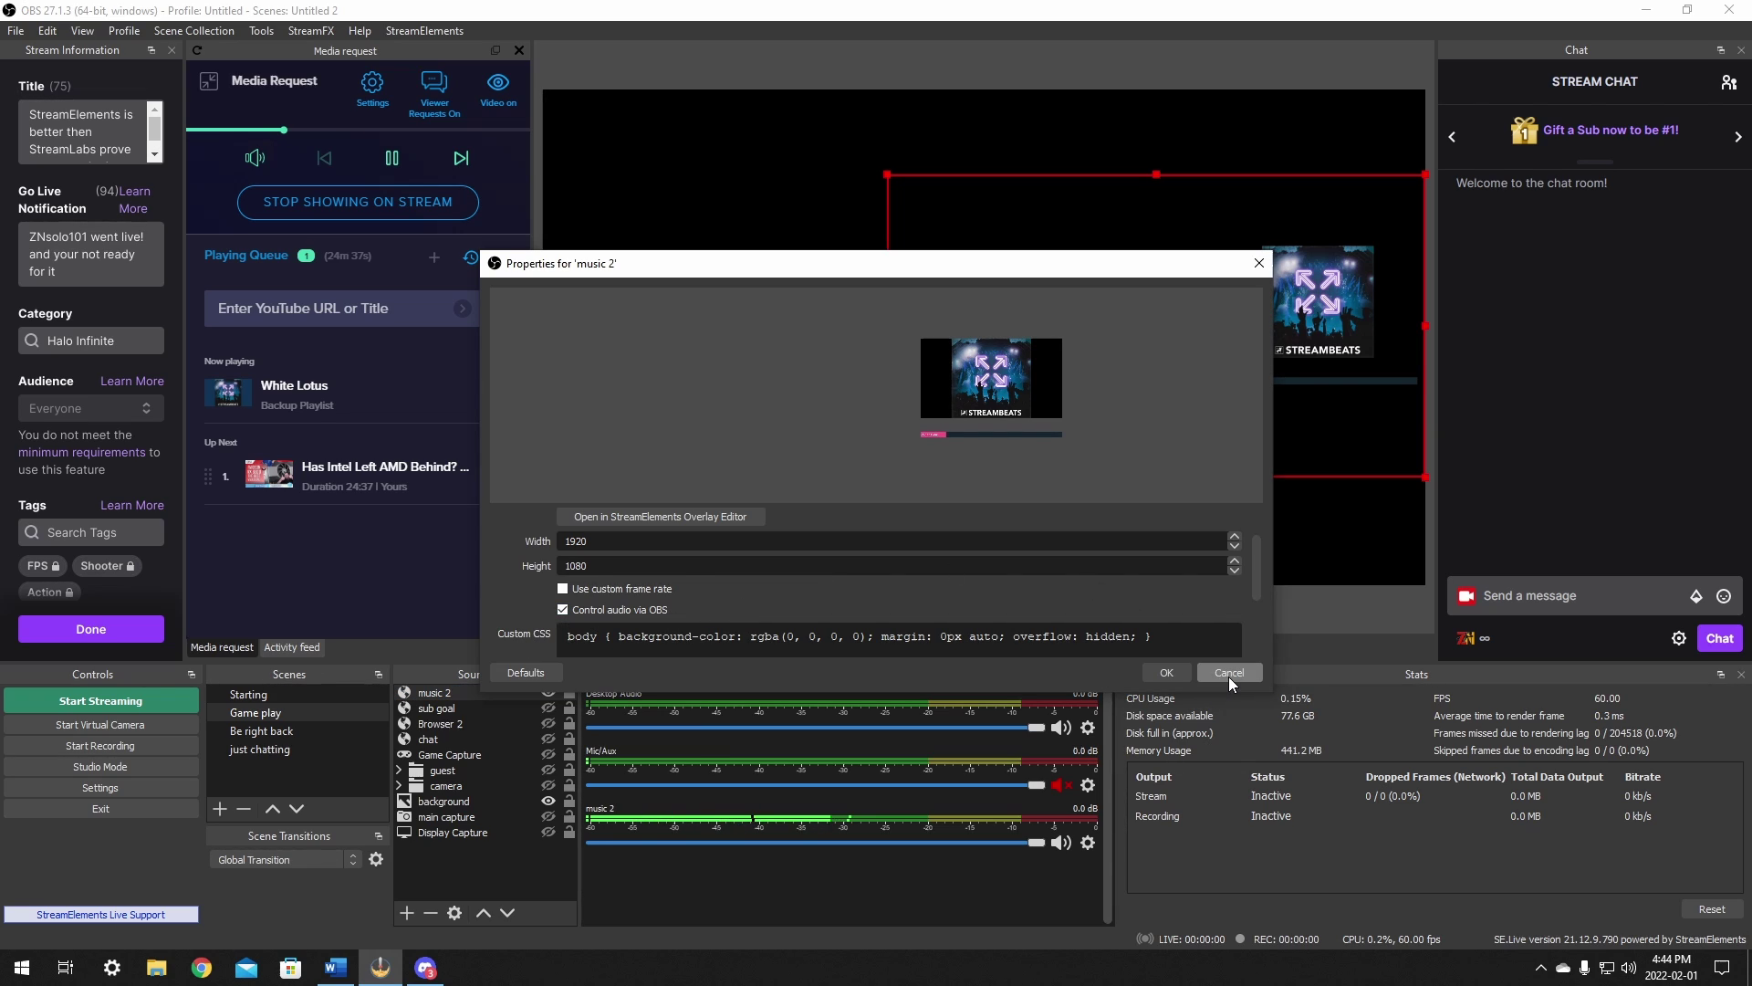
pyautogui.click(1174, 672)
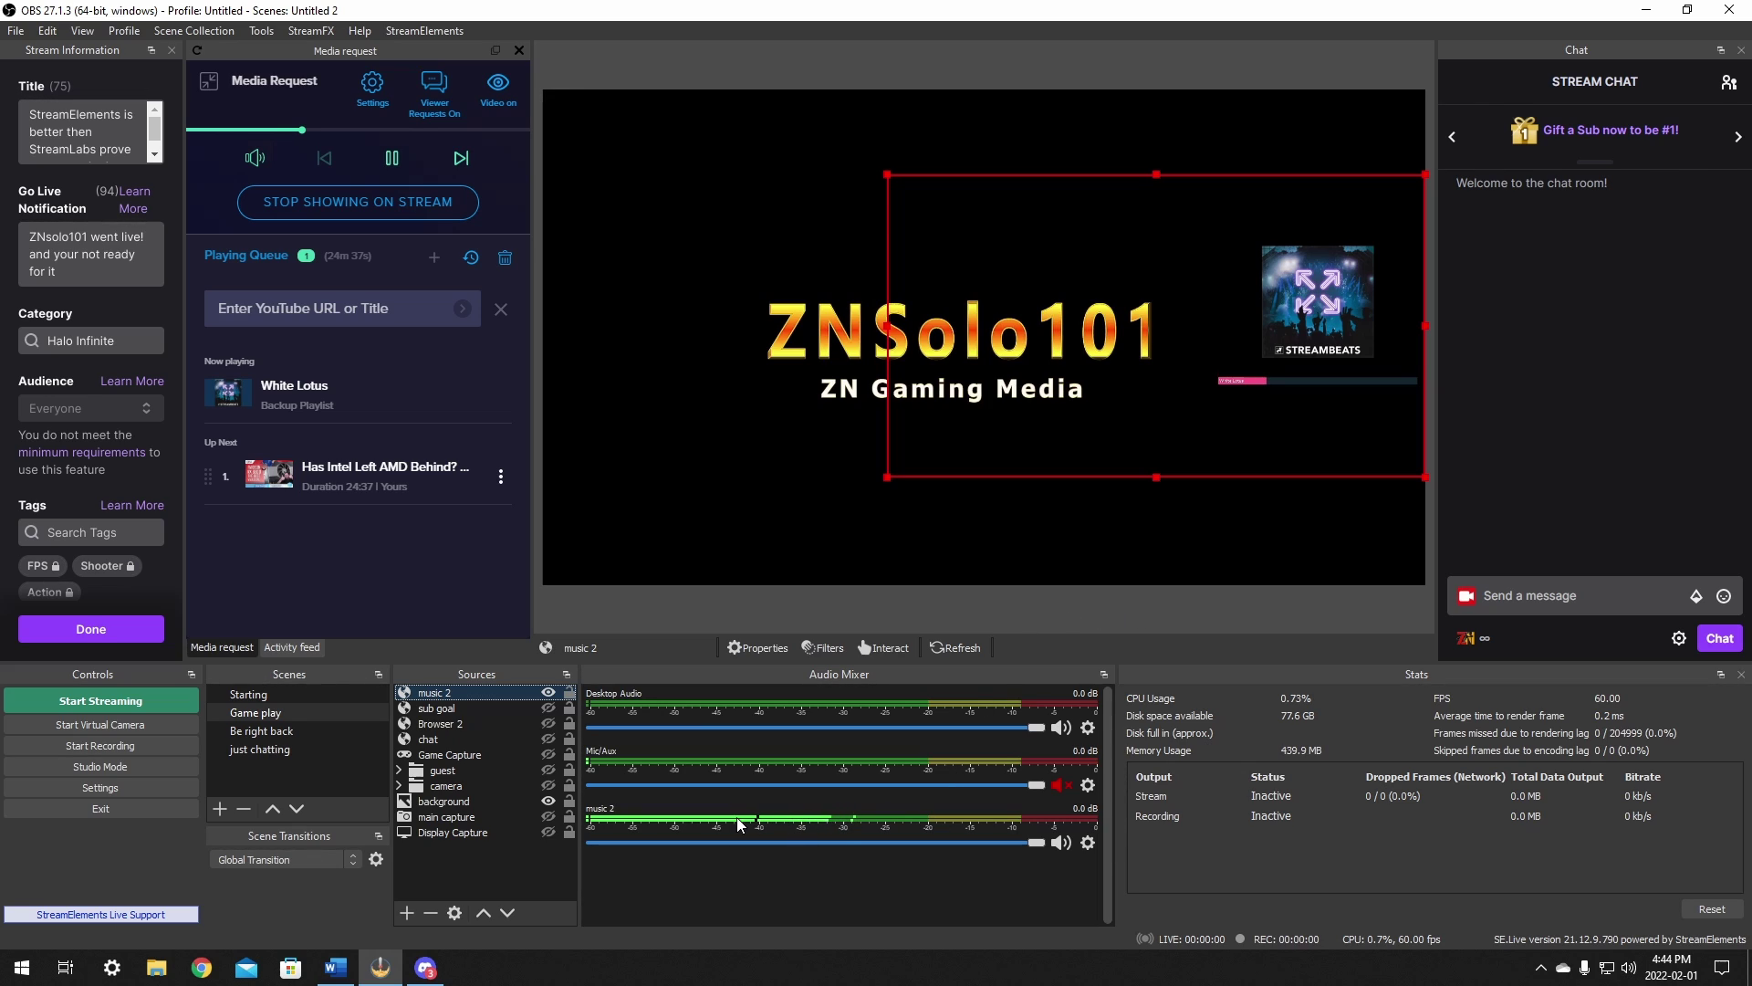
pyautogui.moveTo(1031, 840); pyautogui.dragTo(870, 843)
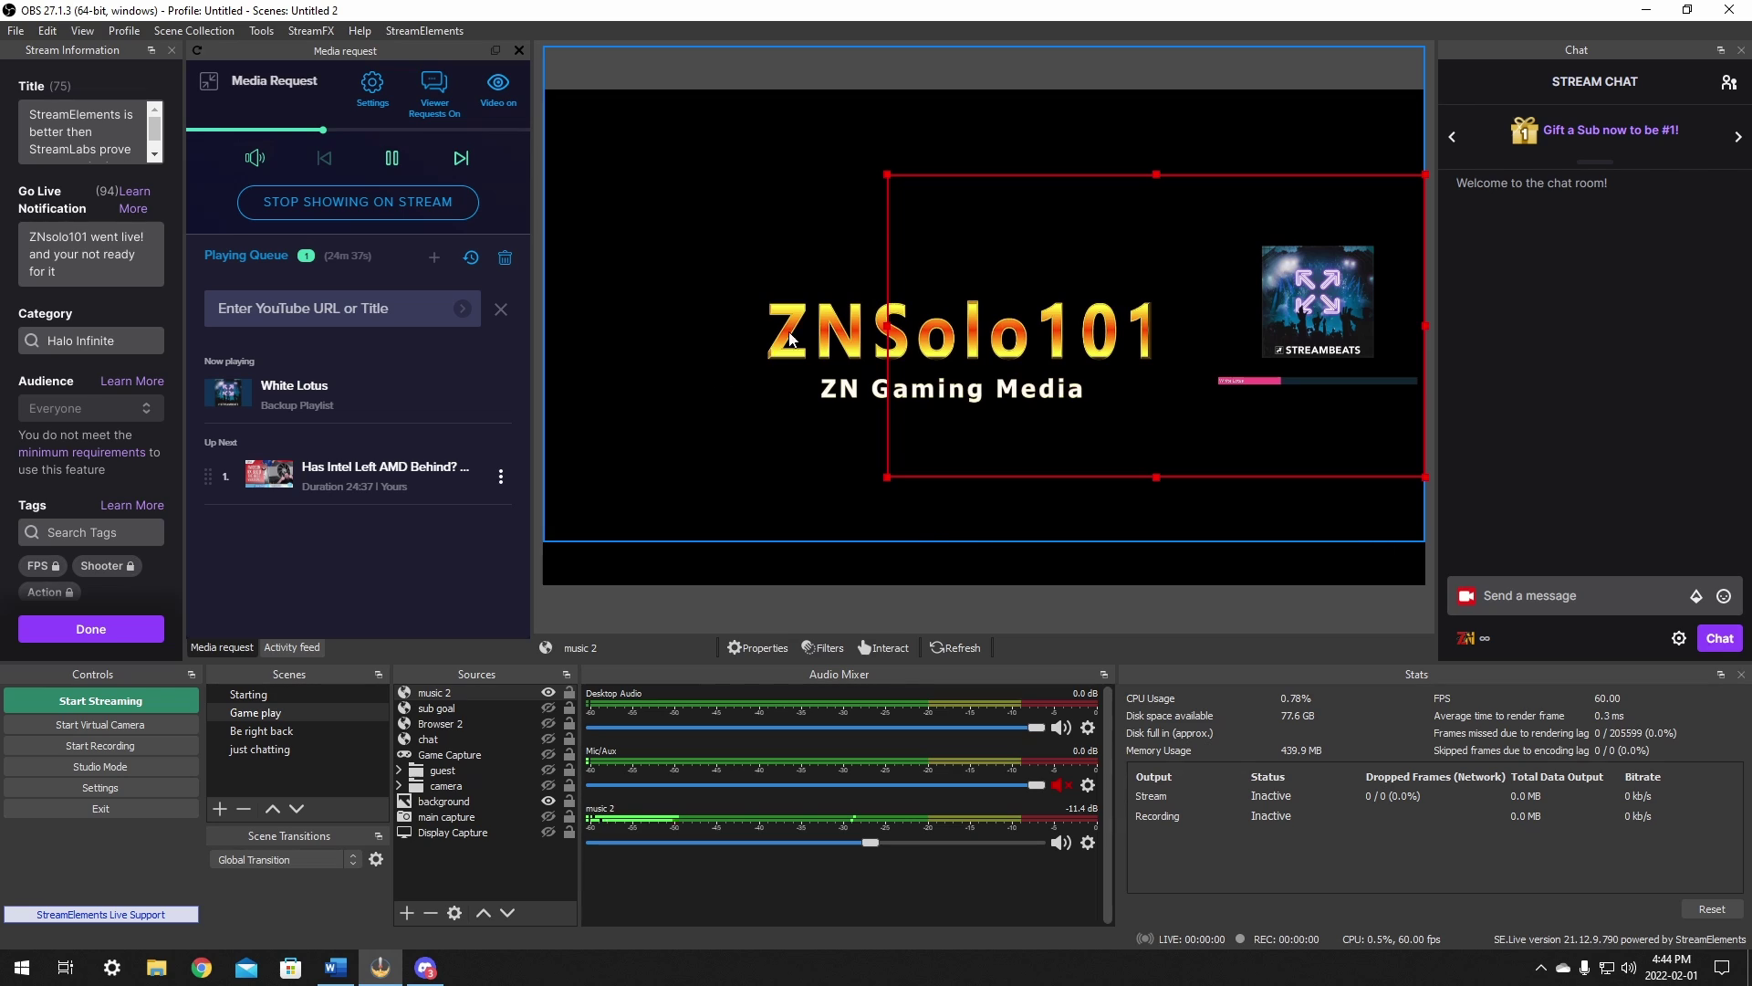
pyautogui.click(336, 203)
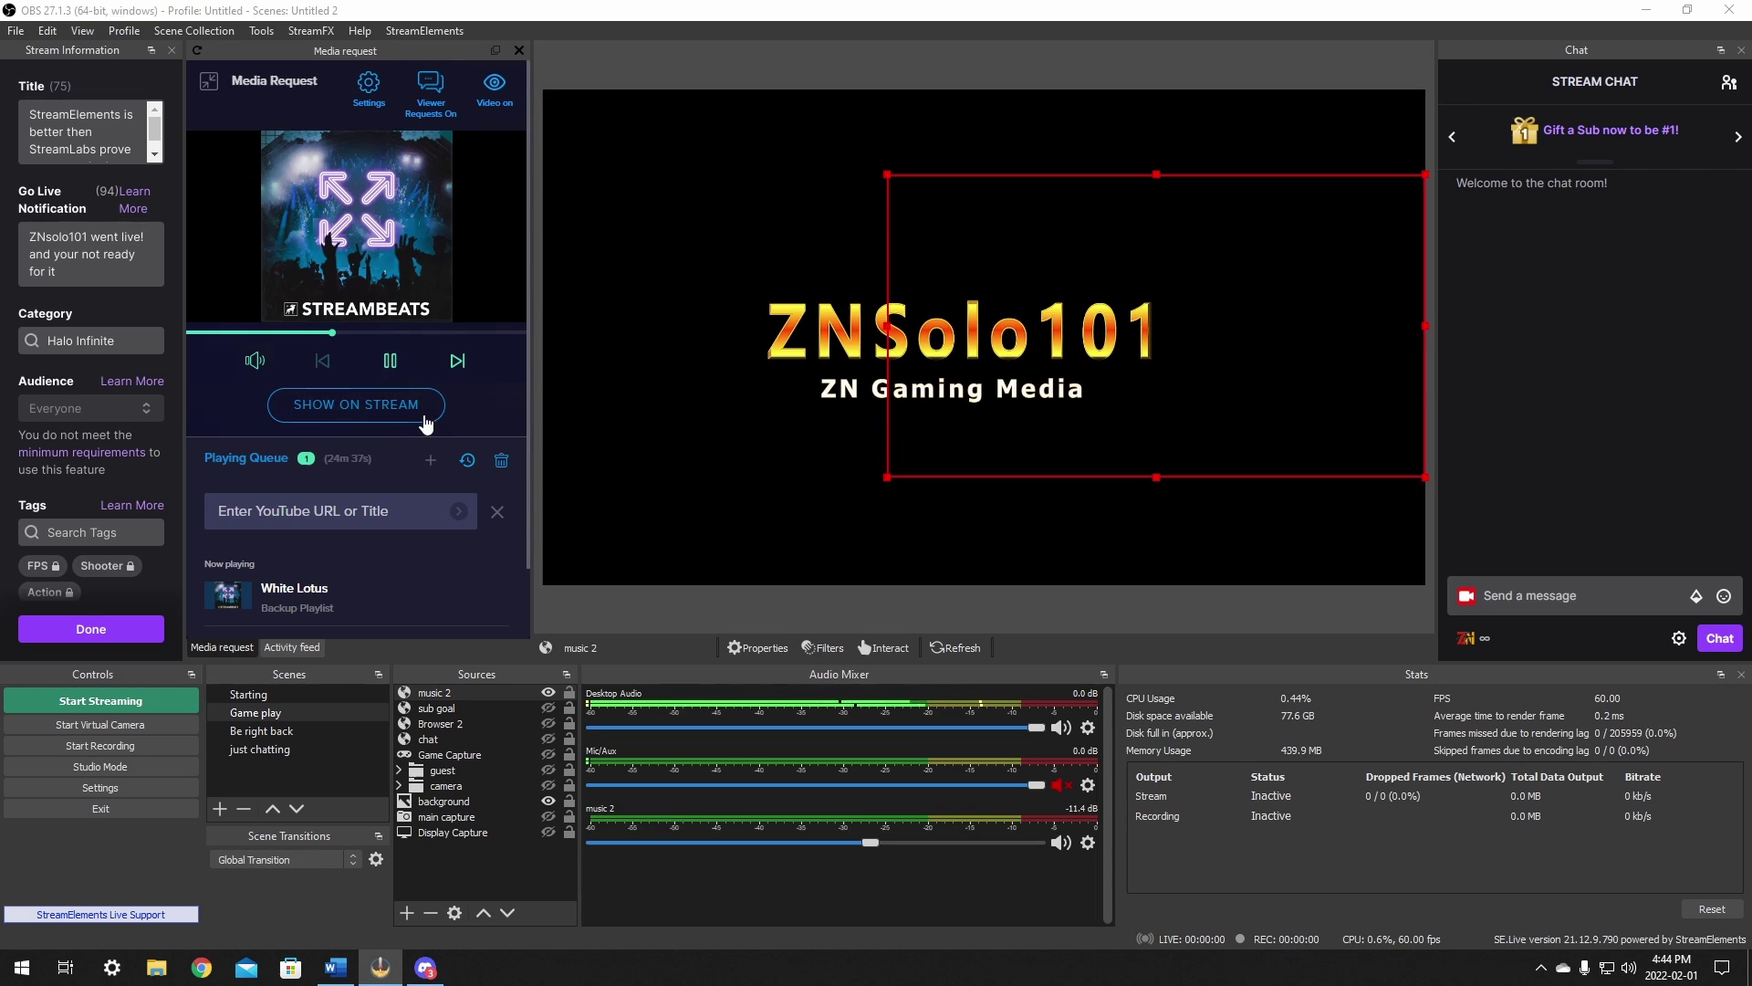
pyautogui.click(350, 405)
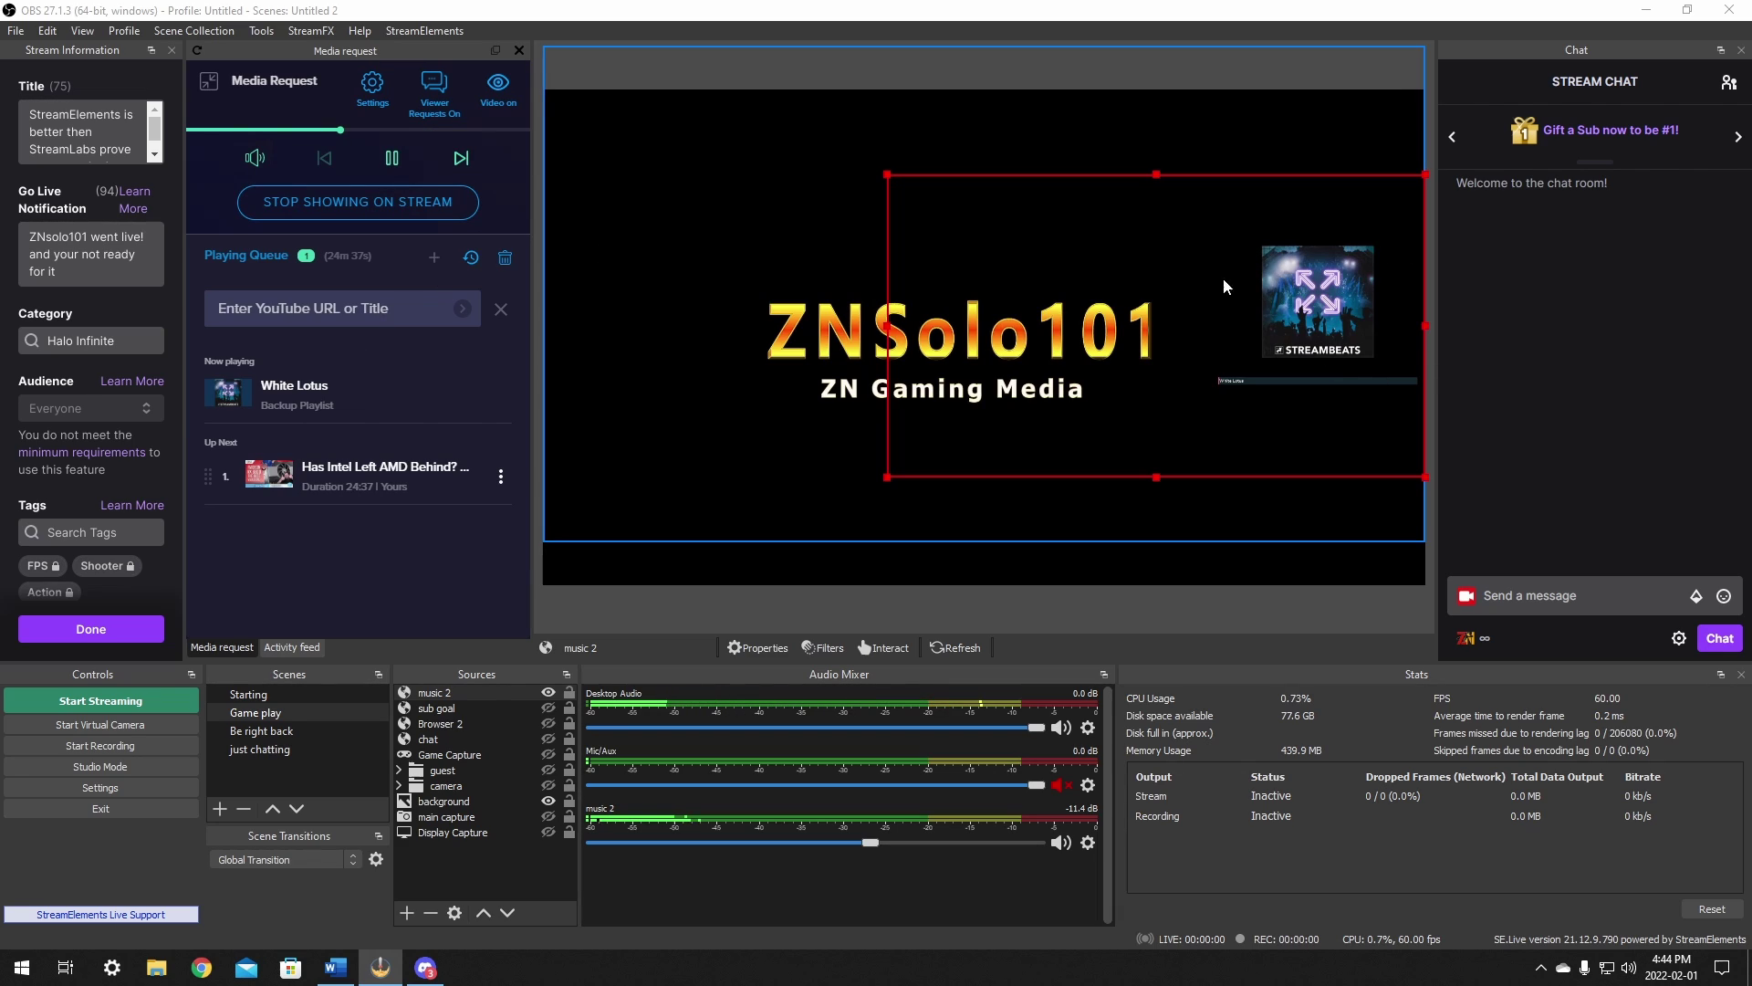